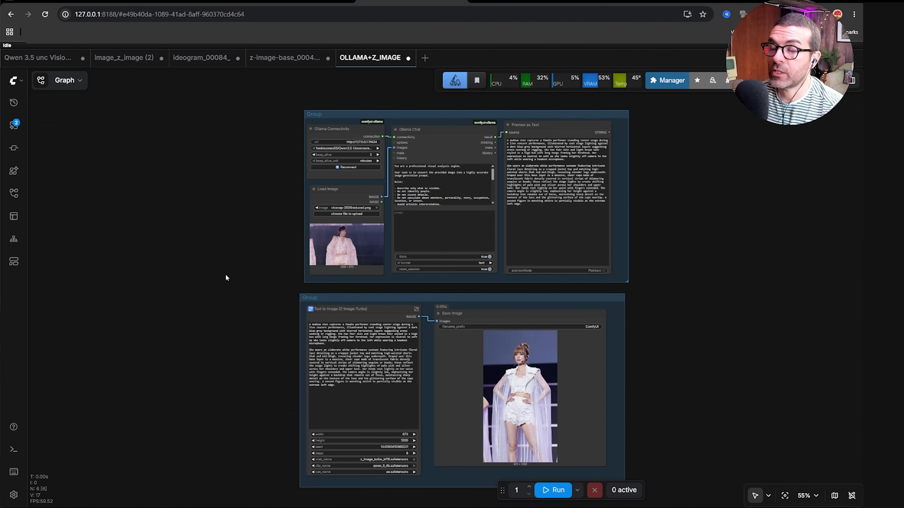
Open a new empty workflow tab.
{"action": "scroll", "coordinate": [259, 291], "scroll_direction": "up", "scroll_amount": 1}
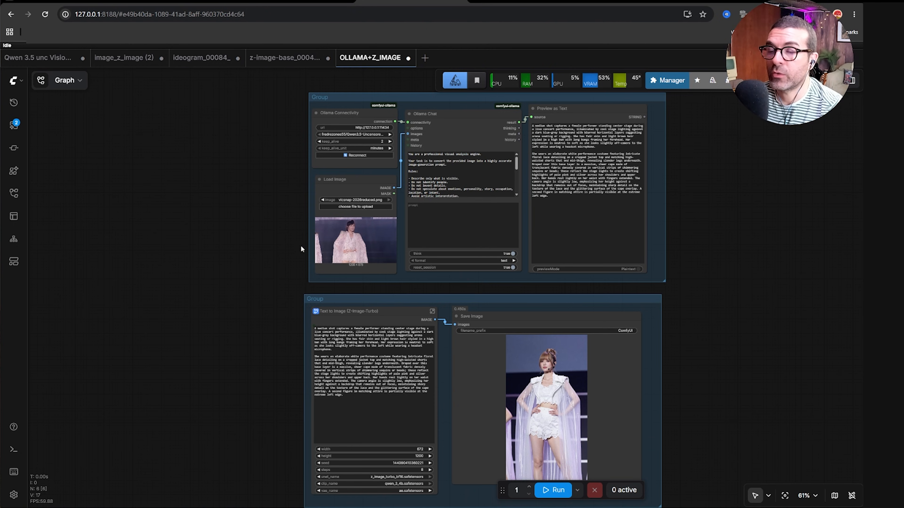
{"action": "scroll", "coordinate": [302, 248], "scroll_direction": "up", "scroll_amount": 11}
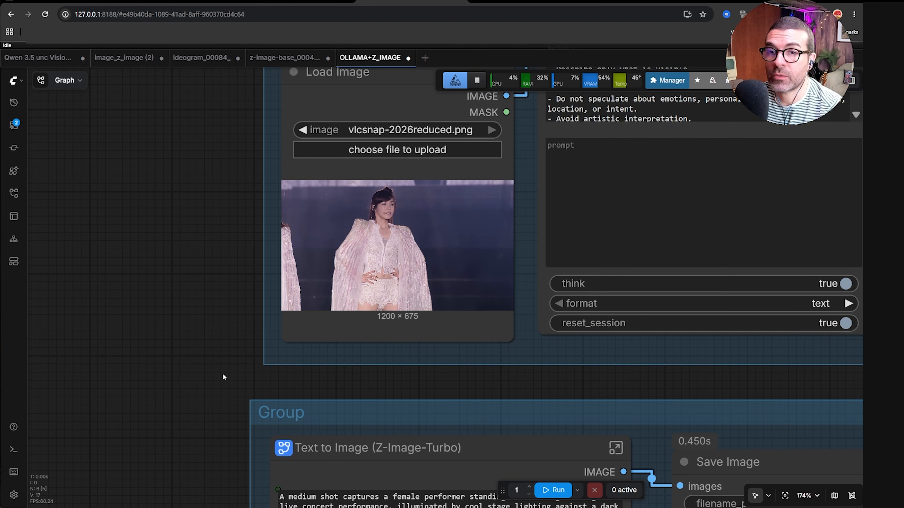
{"action": "scroll", "coordinate": [215, 345], "scroll_direction": "down", "scroll_amount": 6}
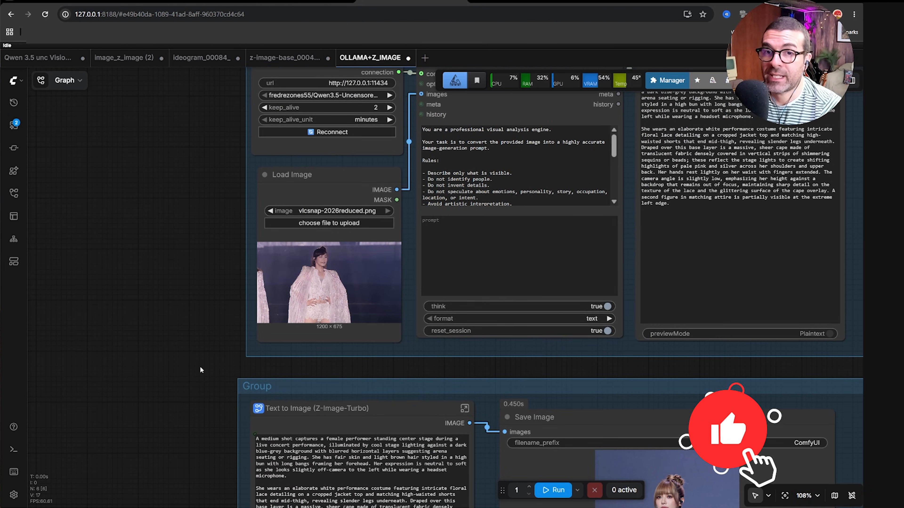
{"action": "scroll", "coordinate": [189, 378], "scroll_direction": "down", "scroll_amount": 2}
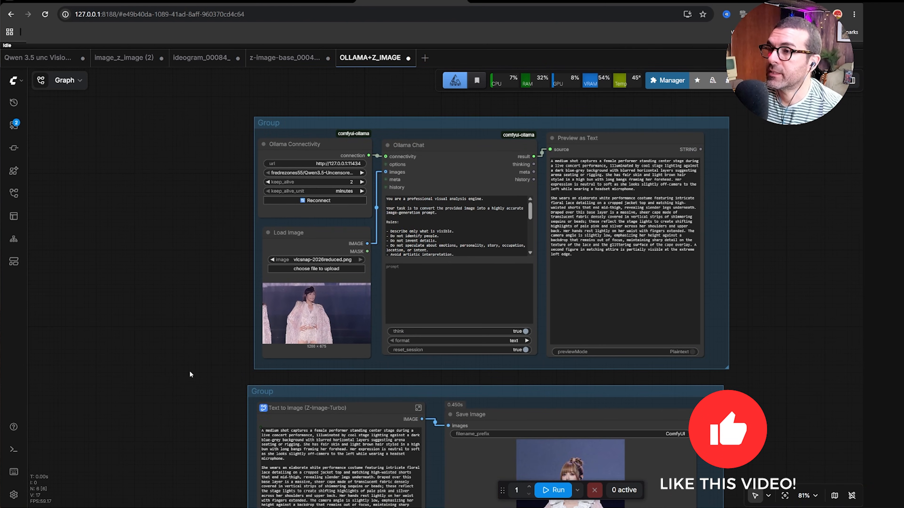
{"action": "scroll", "coordinate": [198, 371], "scroll_direction": "down", "scroll_amount": 2}
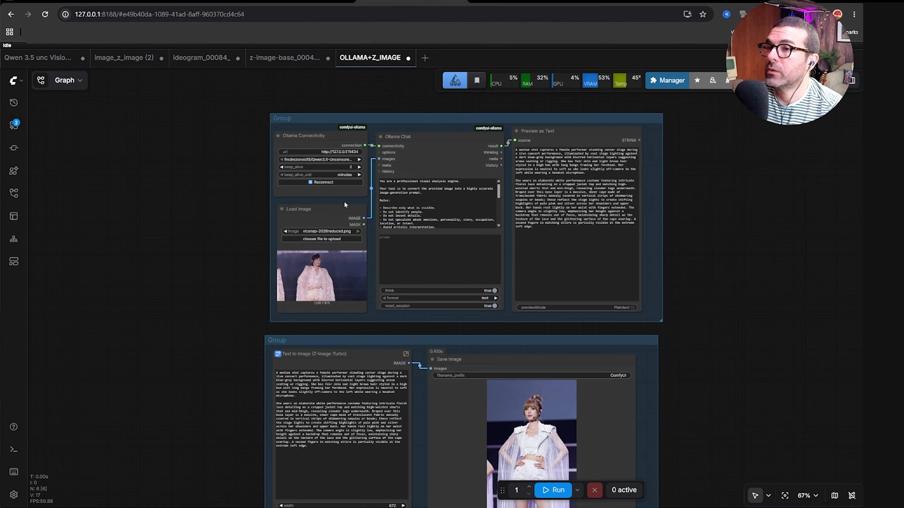
{"action": "left_click", "coordinate": [425, 58]}
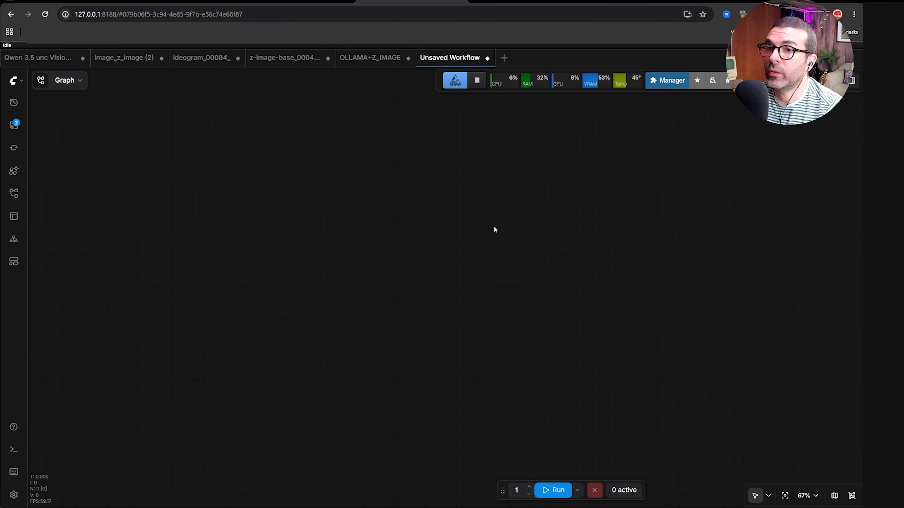
Search the Custom Nodes Manager for ollama nodes, then close the manager.
{"action": "left_click", "coordinate": [666, 88]}
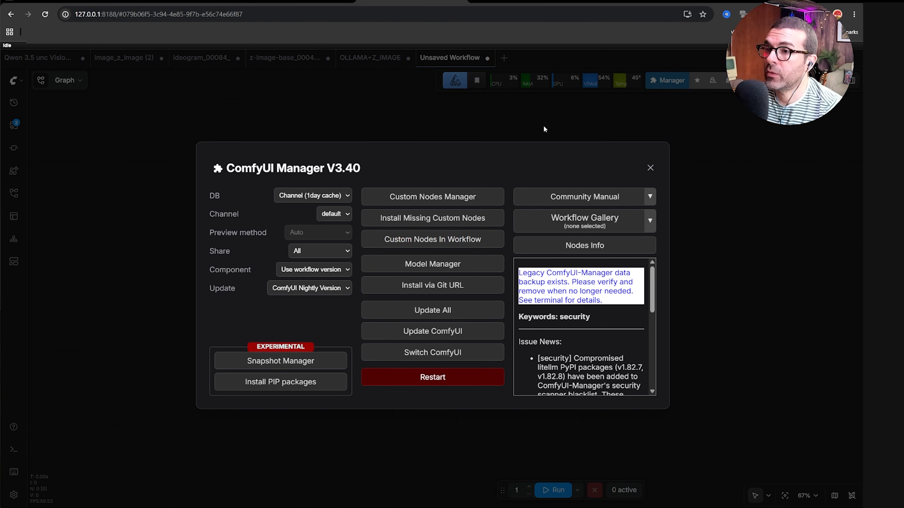
{"action": "left_click", "coordinate": [430, 198]}
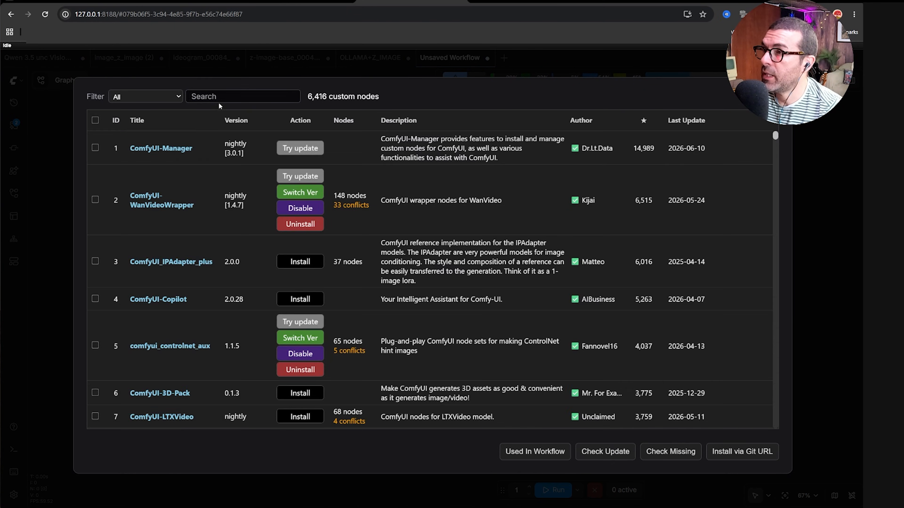
{"action": "left_click", "coordinate": [223, 100]}
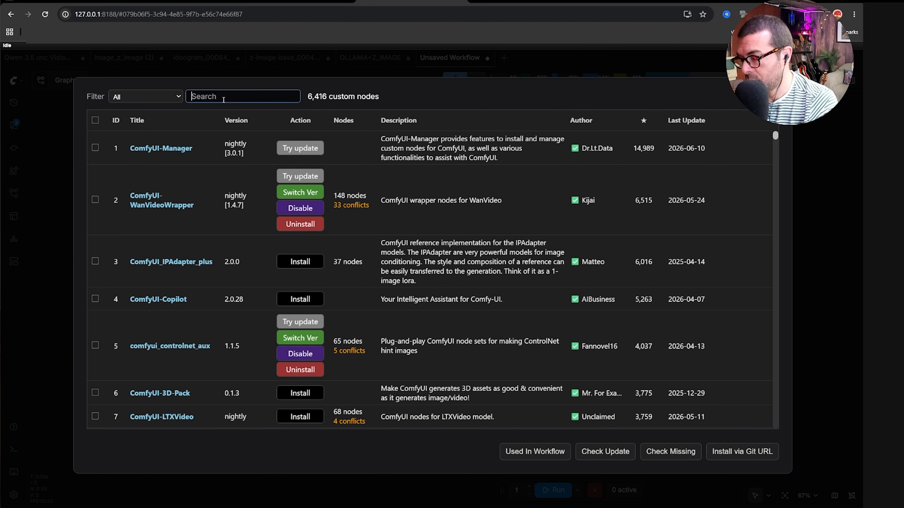
{"action": "type", "text": "olla"}
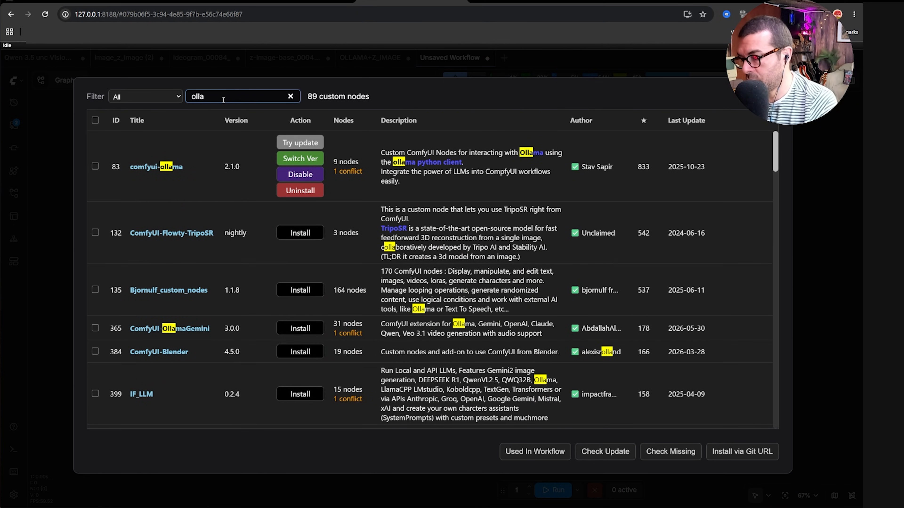
{"action": "type", "text": "ma"}
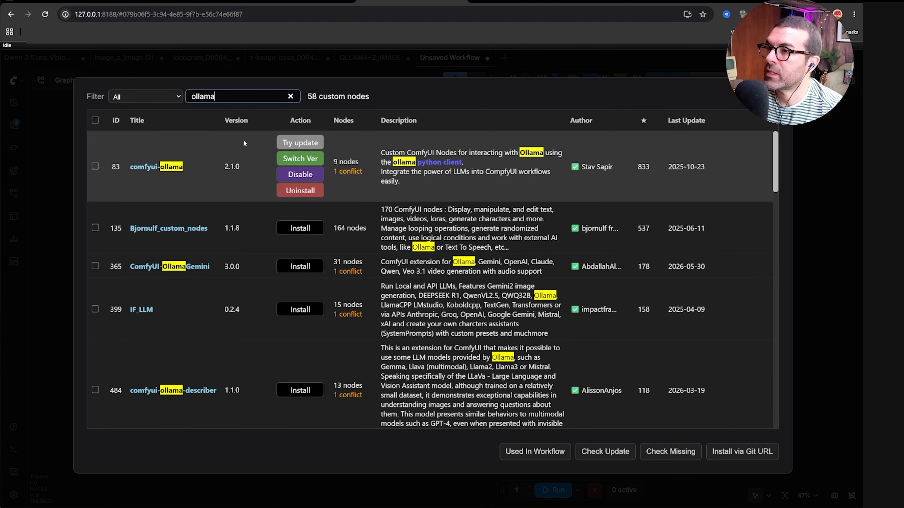
{"action": "left_click", "coordinate": [290, 96]}
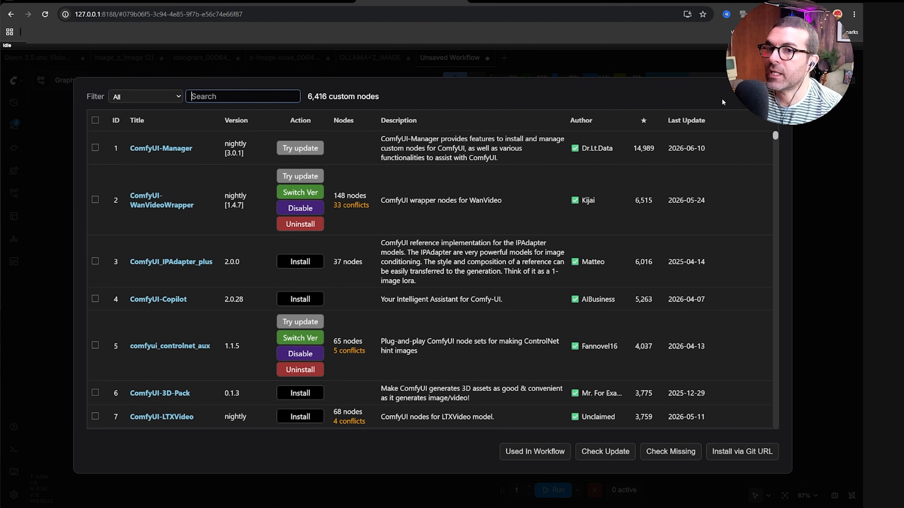
{"action": "key", "text": "Escape"}
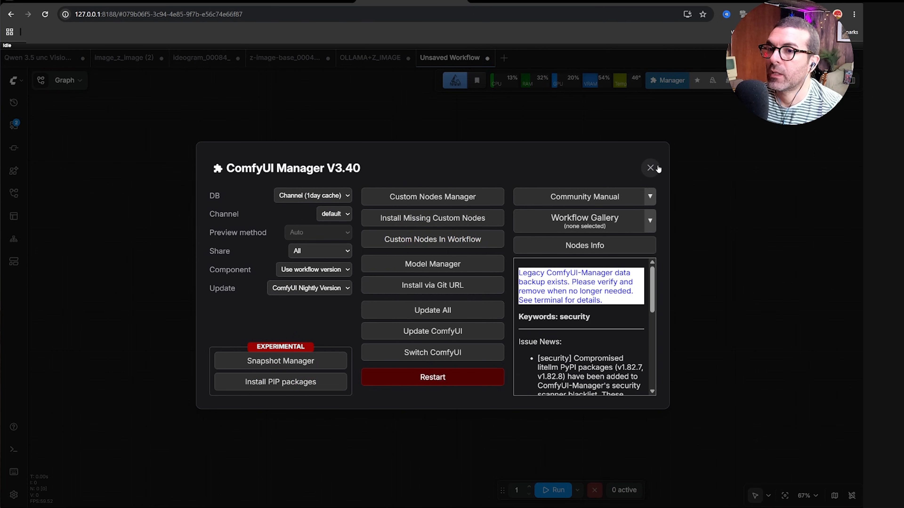
{"action": "left_click", "coordinate": [651, 167]}
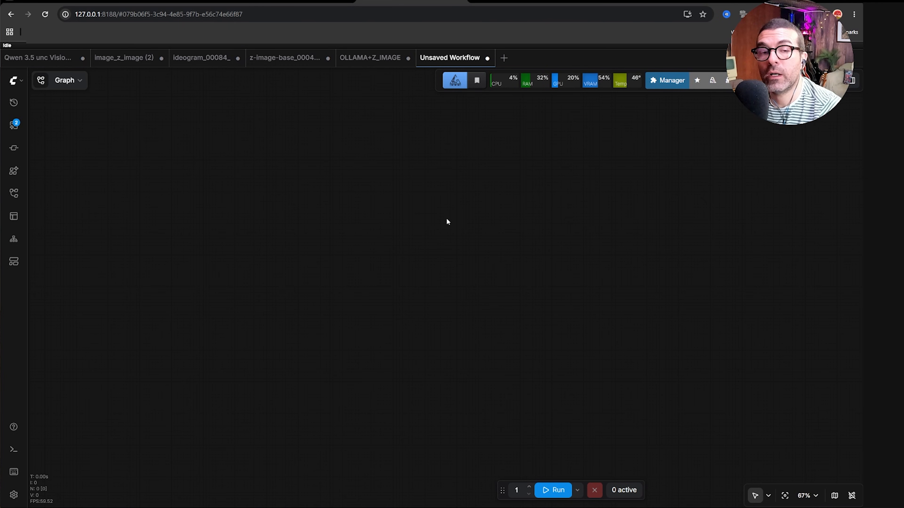
Switch to the Ollama website and open the fredrezones55/Qwen3.5-Uncensored-HauhauCS-Aggressive model page via model search.
{"action": "left_click", "coordinate": [171, 1]}
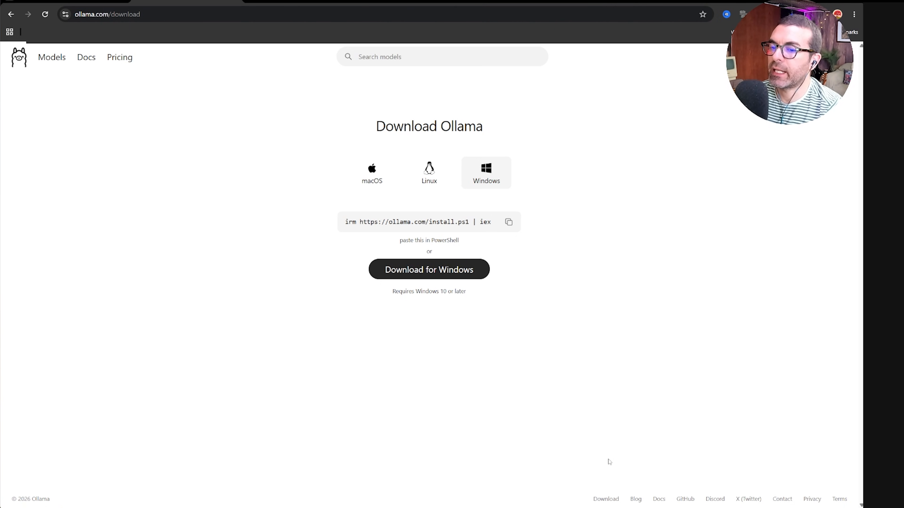
{"action": "left_click", "coordinate": [612, 507]}
{"action": "left_click_drag", "start_coordinate": [196, 3], "coordinate": [241, 74]}
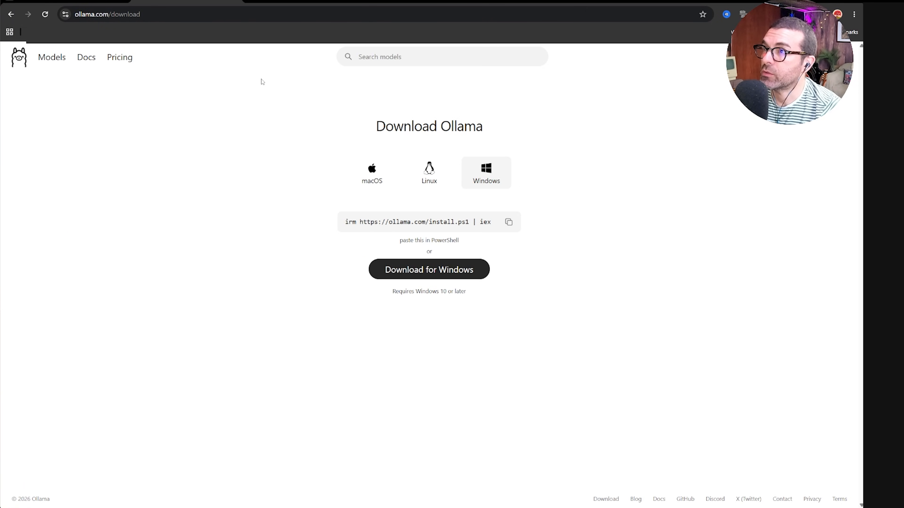
{"action": "left_click", "coordinate": [390, 57]}
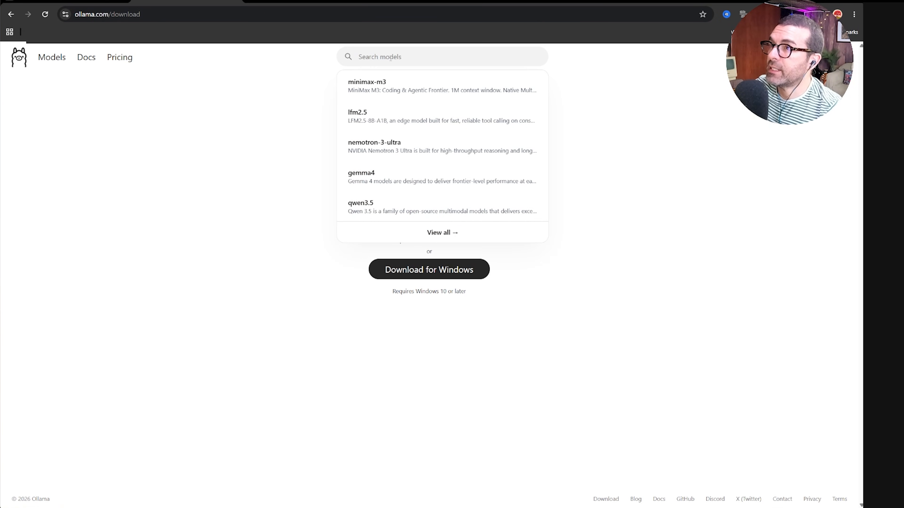
{"action": "type", "text": "fred"}
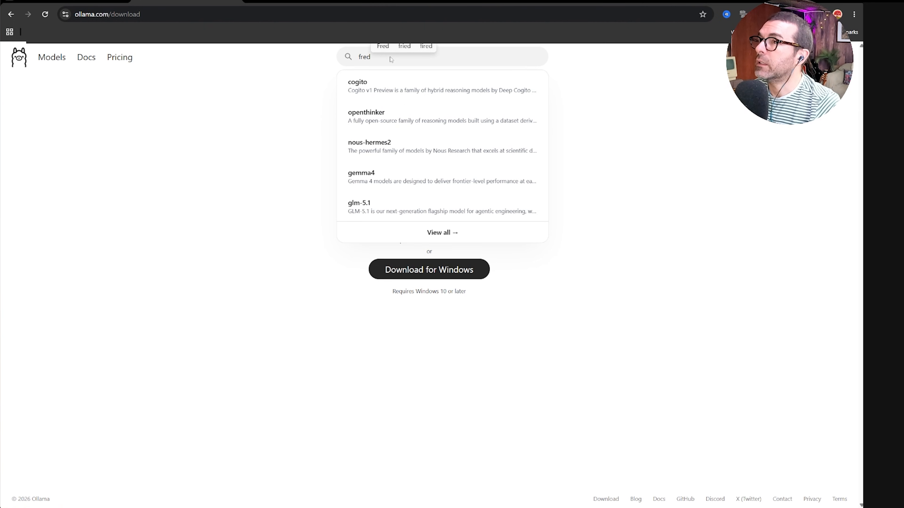
{"action": "type", "text": "re"}
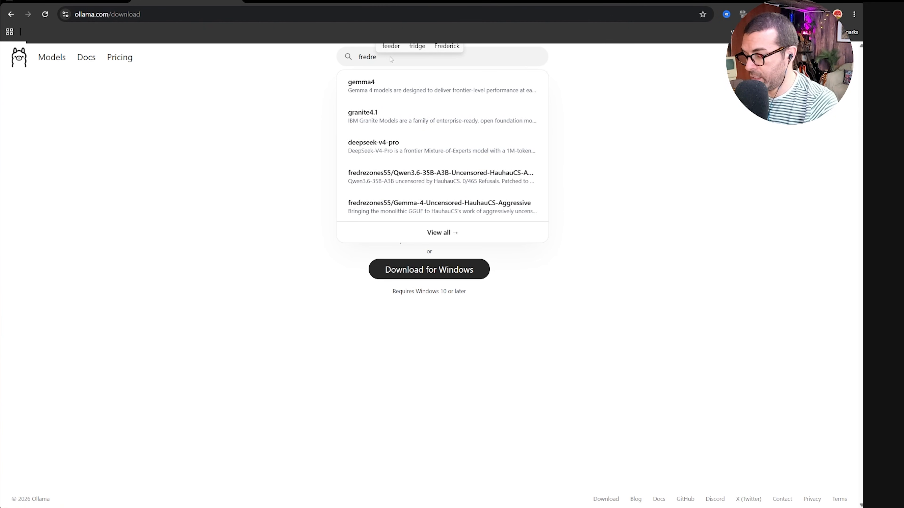
{"action": "type", "text": "zones55"}
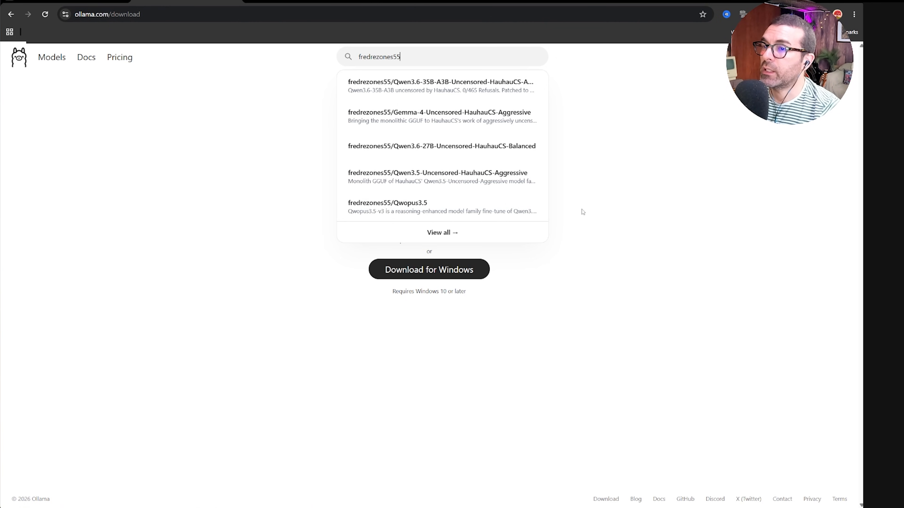
{"action": "left_click", "coordinate": [425, 178]}
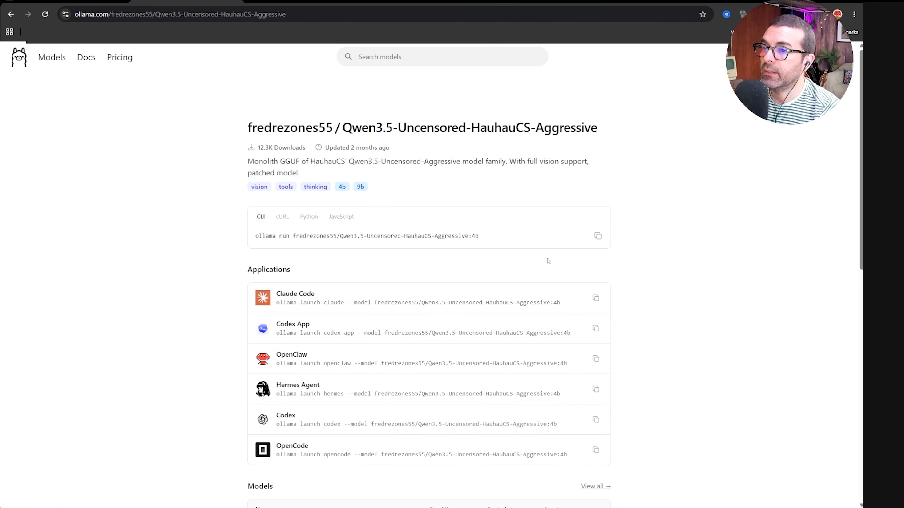
Copy the model's ollama run command into a new PowerShell tab, then close that tab.
{"action": "left_click", "coordinate": [599, 245]}
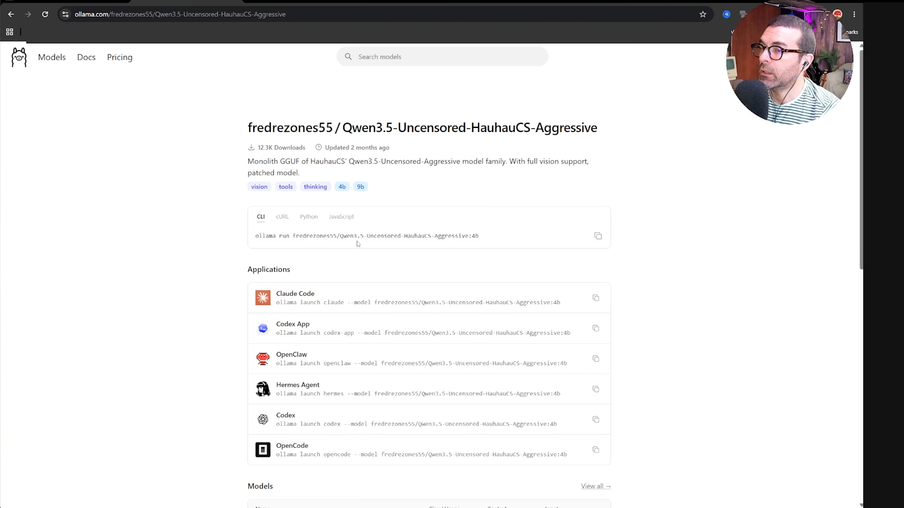
{"action": "left_click", "coordinate": [400, 507]}
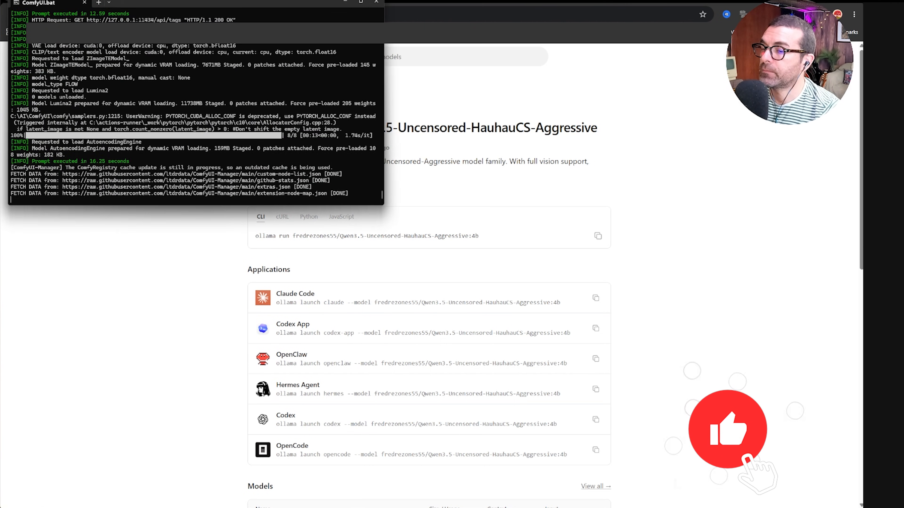
{"action": "left_click", "coordinate": [99, 4]}
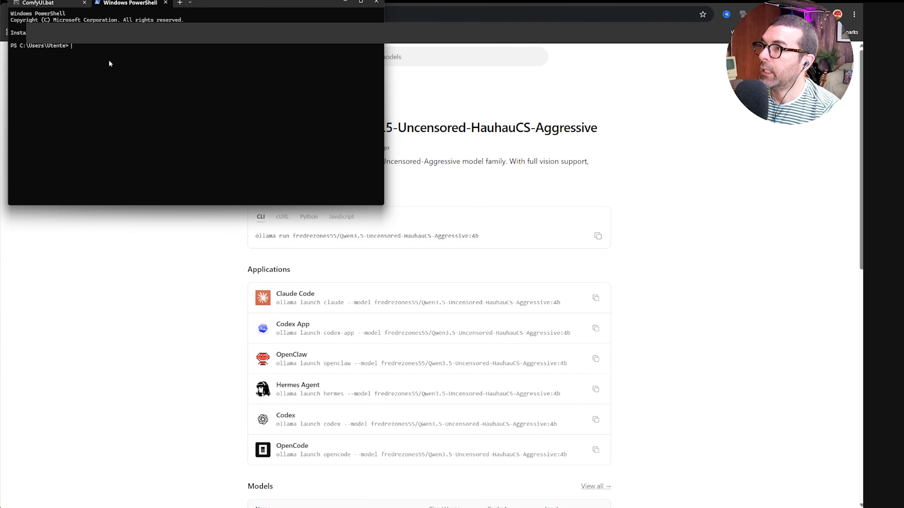
{"action": "key", "text": "ctrl+v"}
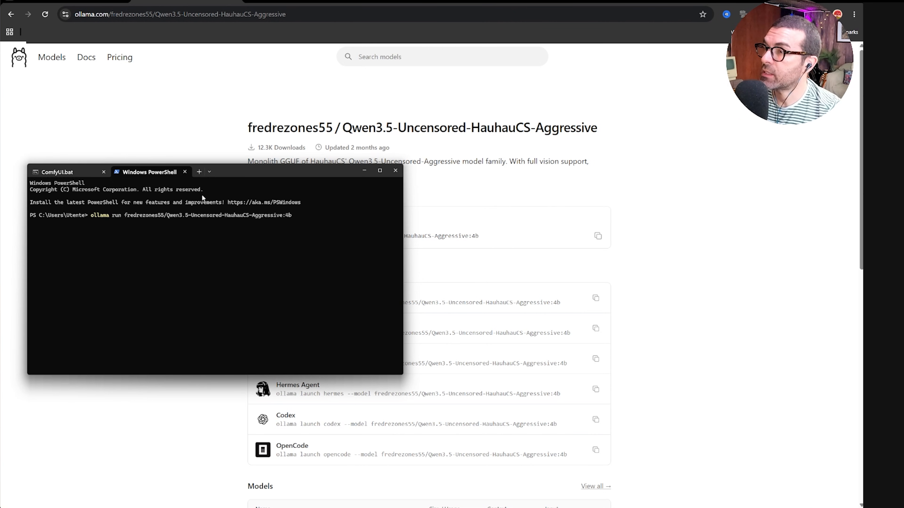
{"action": "left_click", "coordinate": [185, 171]}
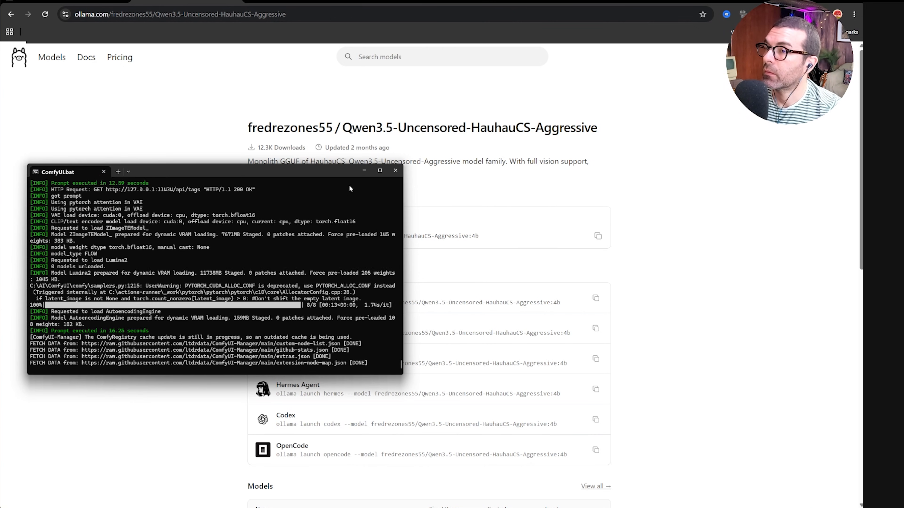
{"action": "left_click", "coordinate": [362, 171]}
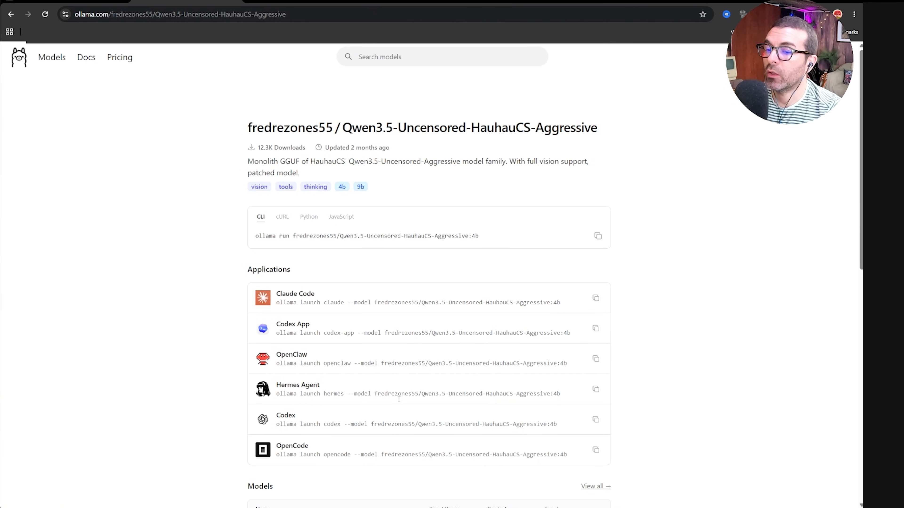
In the Ollama app, select the fredrezones55/Qwen3.5-Uncensored-HauhauCS-Aggressive model and send the message hi.
{"action": "mouse_move", "coordinate": [619, 507]}
{"action": "left_click", "coordinate": [619, 485]}
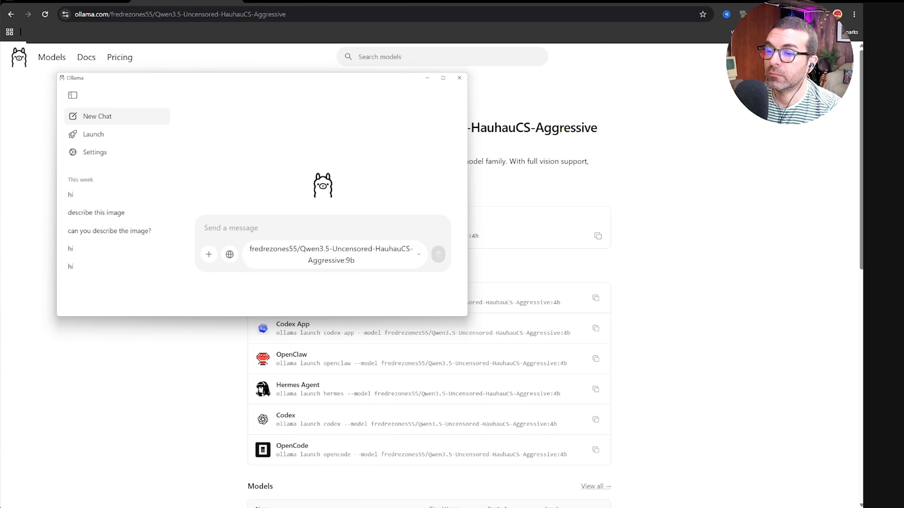
{"action": "left_click", "coordinate": [356, 257]}
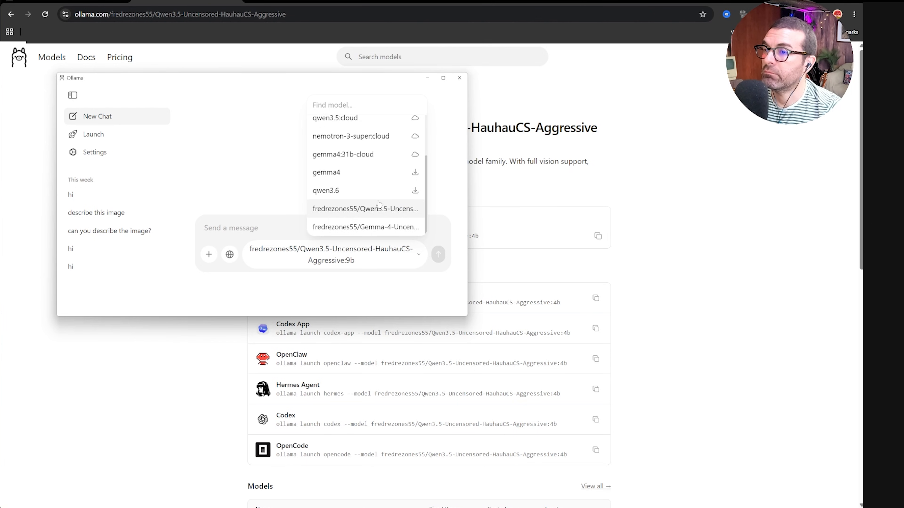
{"action": "scroll", "coordinate": [364, 189], "scroll_direction": "up", "scroll_amount": 3}
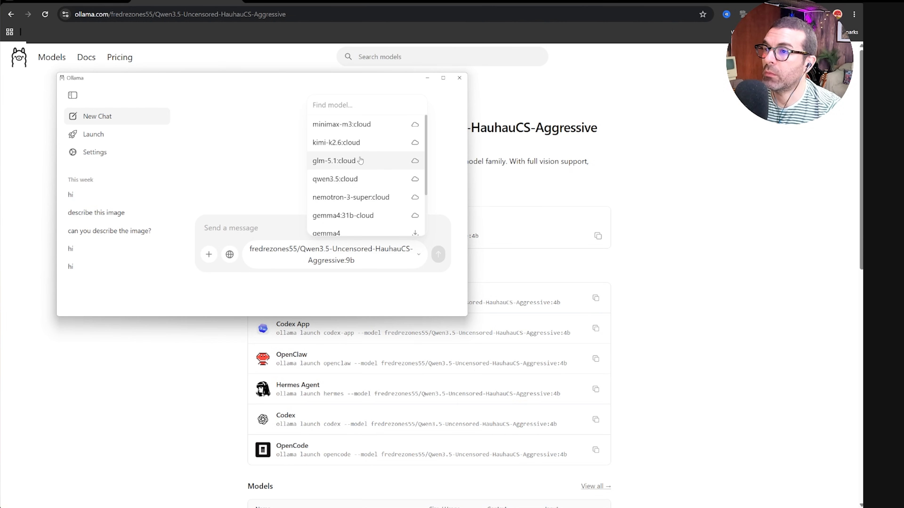
{"action": "scroll", "coordinate": [365, 189], "scroll_direction": "down", "scroll_amount": 3}
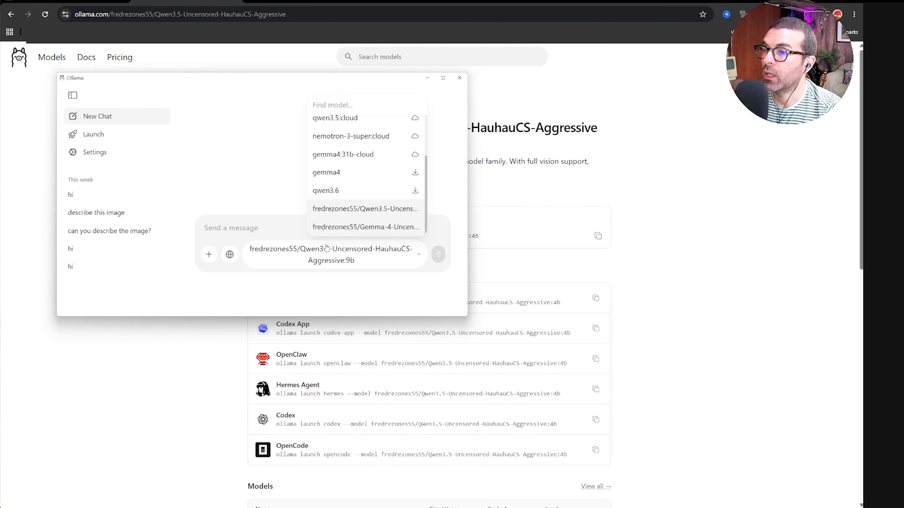
{"action": "left_click", "coordinate": [372, 211]}
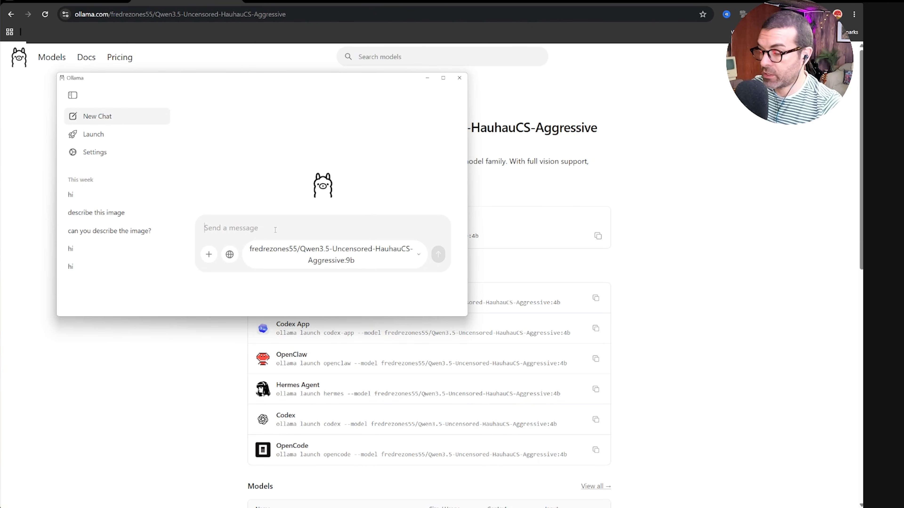
{"action": "type", "text": "hi"}
{"action": "key", "text": "Return"}
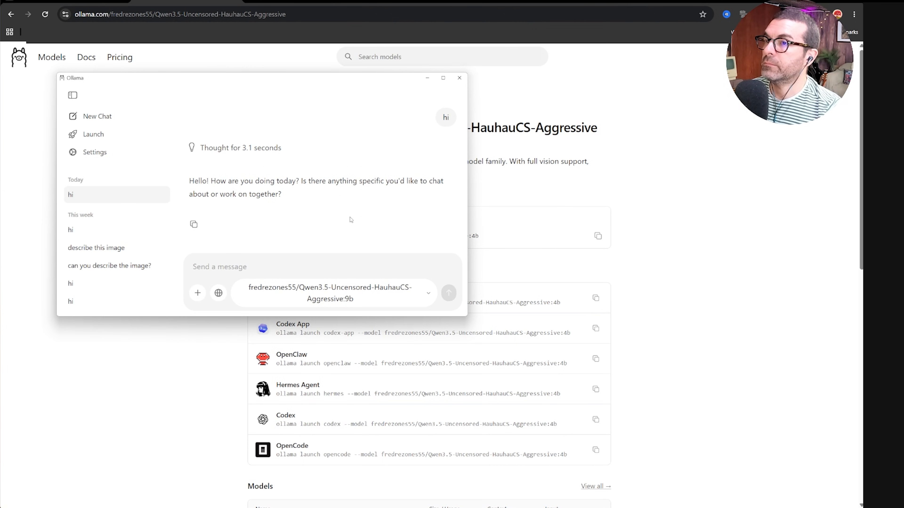
Minimize the Ollama app and return to the empty ComfyUI workflow tab.
{"action": "left_click", "coordinate": [428, 78]}
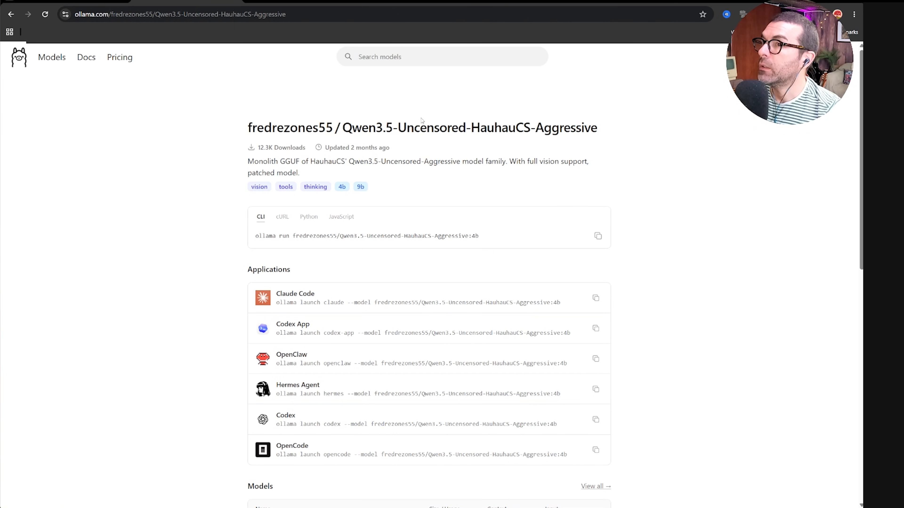
{"action": "key", "text": "ctrl+Tab"}
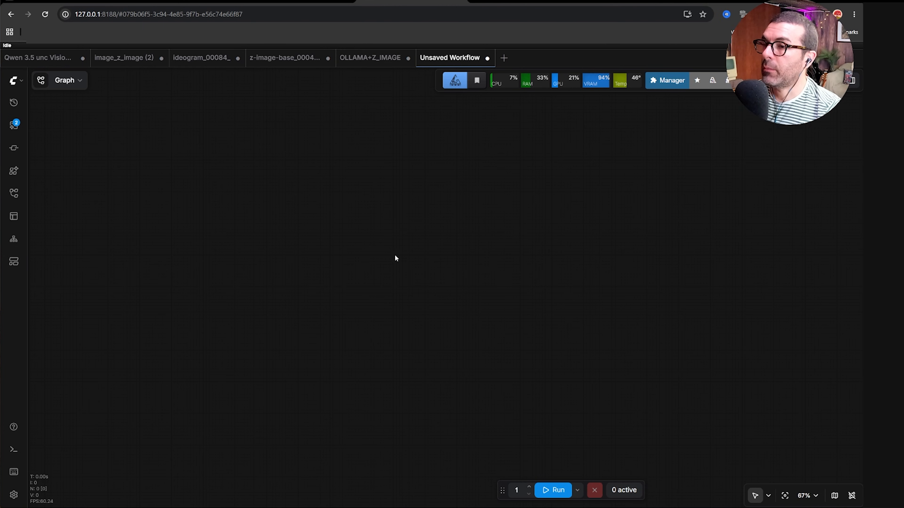
Add an Ollama Chat node to the empty workflow by searching for ollama.
{"action": "double_click", "coordinate": [391, 240]}
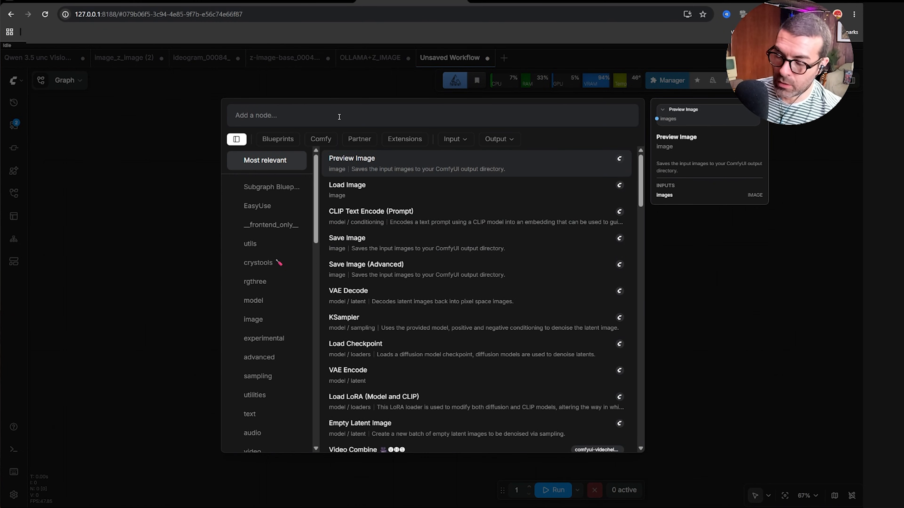
{"action": "type", "text": "ollama"}
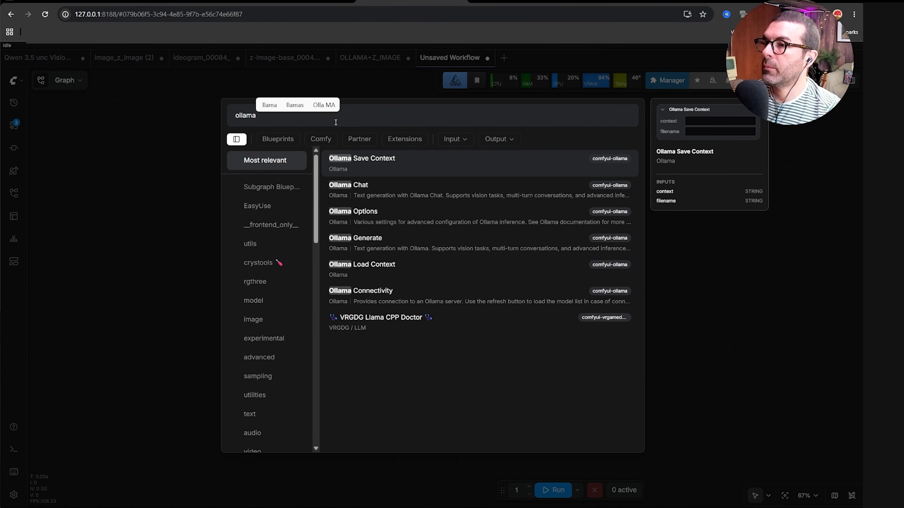
{"action": "left_click", "coordinate": [401, 192]}
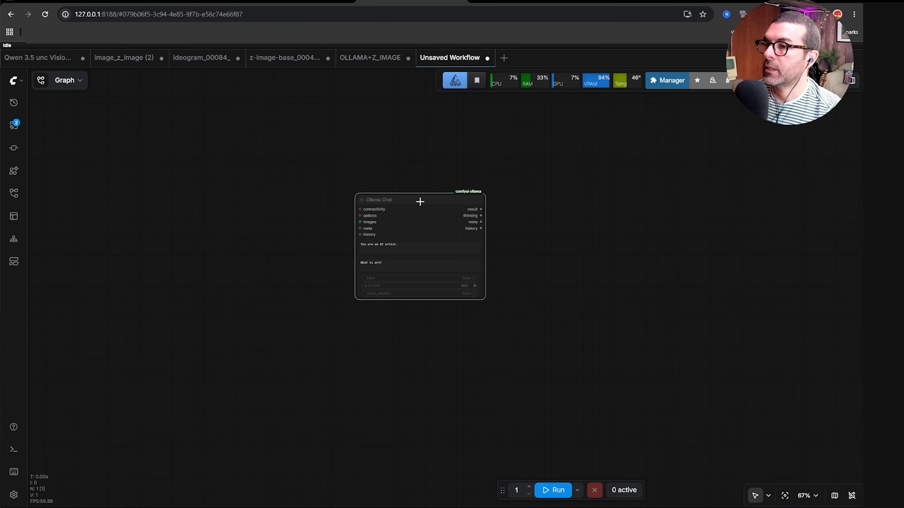
Create an Ollama Connectivity node wired to the Ollama Chat node's connectivity input.
{"action": "left_click", "coordinate": [431, 202]}
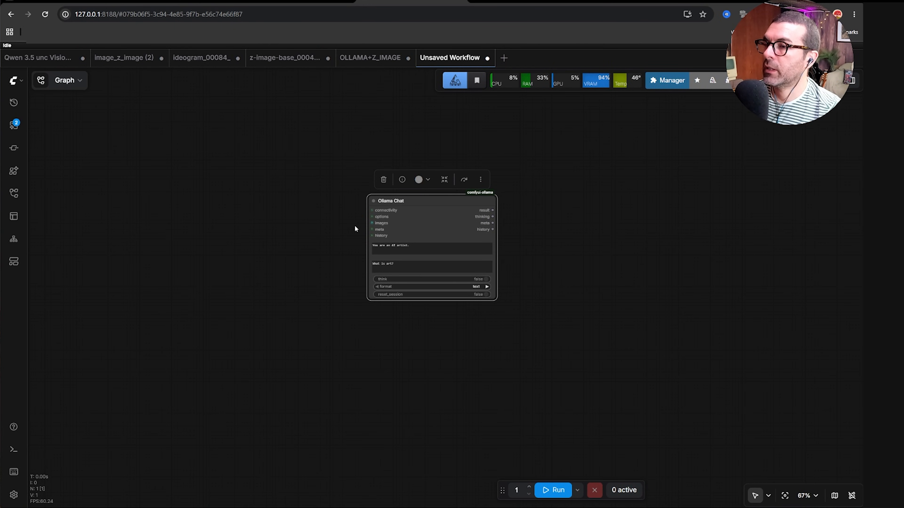
{"action": "left_click_drag", "start_coordinate": [369, 211], "coordinate": [370, 210]}
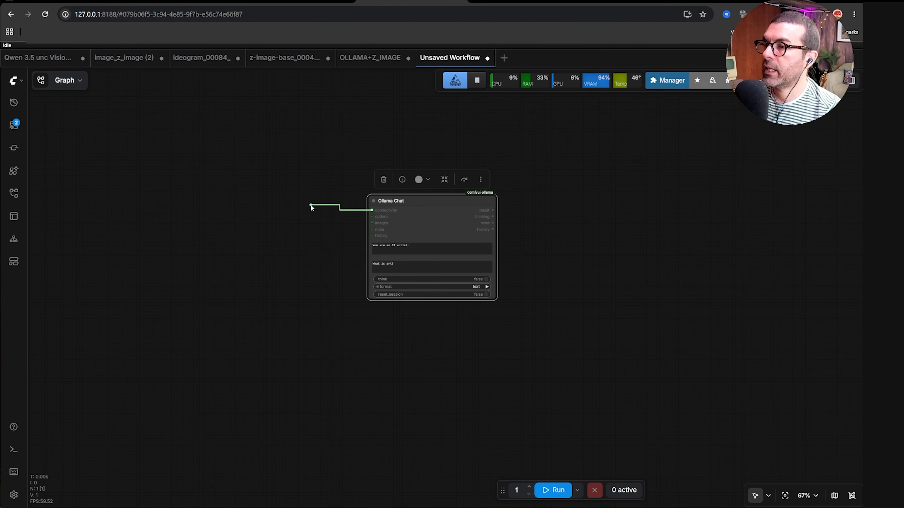
{"action": "left_click_drag", "start_coordinate": [310, 208], "coordinate": [309, 208]}
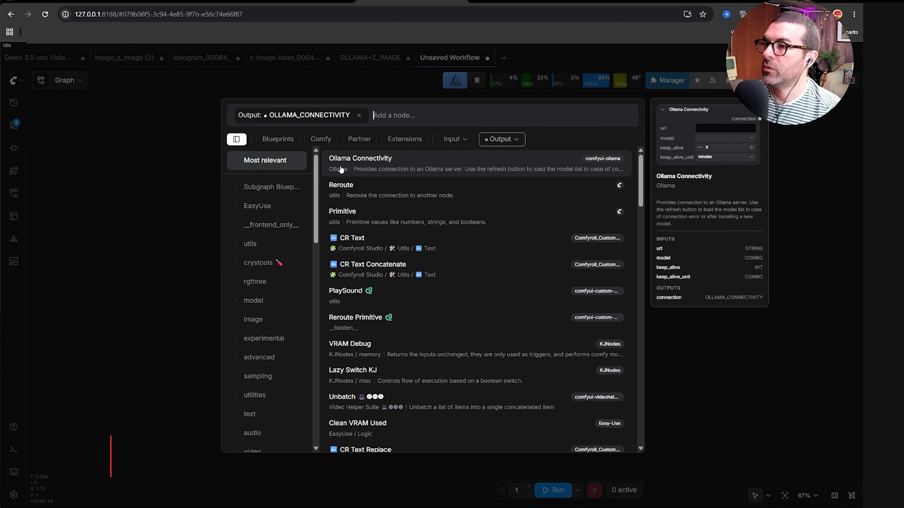
{"action": "left_click", "coordinate": [393, 165]}
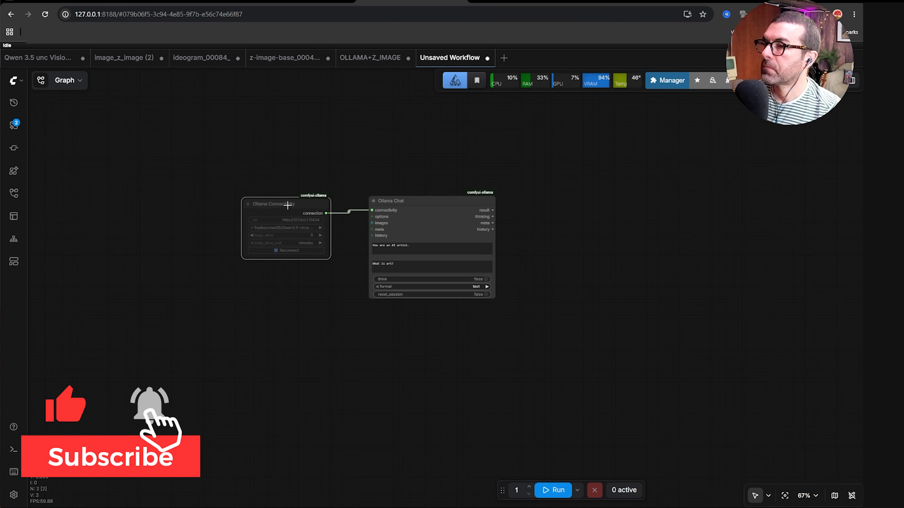
Enlarge the Ollama Connectivity and Ollama Chat nodes and shift the chat node slightly.
{"action": "left_click", "coordinate": [289, 204]}
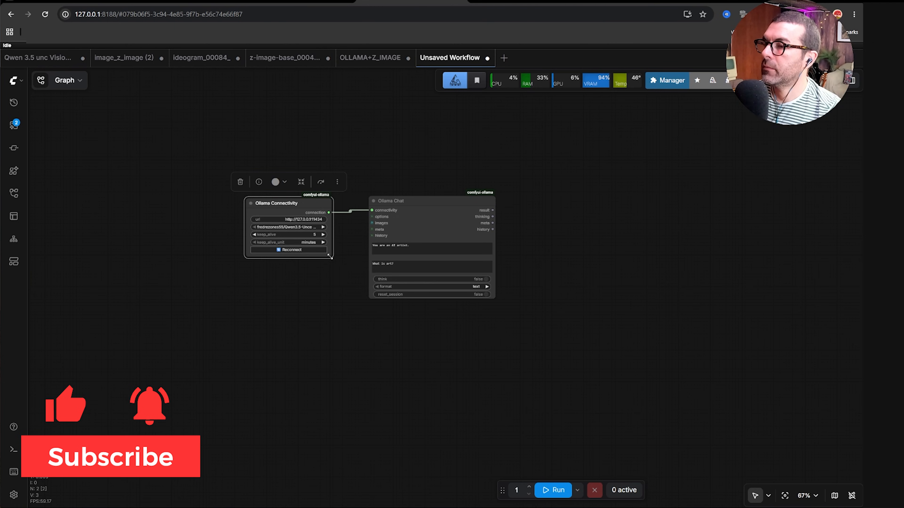
{"action": "left_click_drag", "start_coordinate": [329, 256], "coordinate": [345, 257]}
{"action": "left_click_drag", "start_coordinate": [494, 298], "coordinate": [502, 375]}
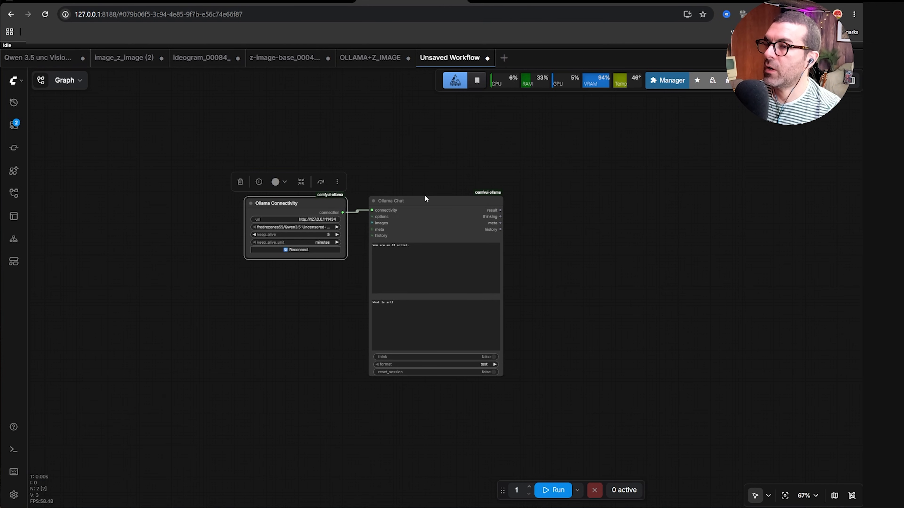
{"action": "left_click_drag", "start_coordinate": [424, 200], "coordinate": [412, 200]}
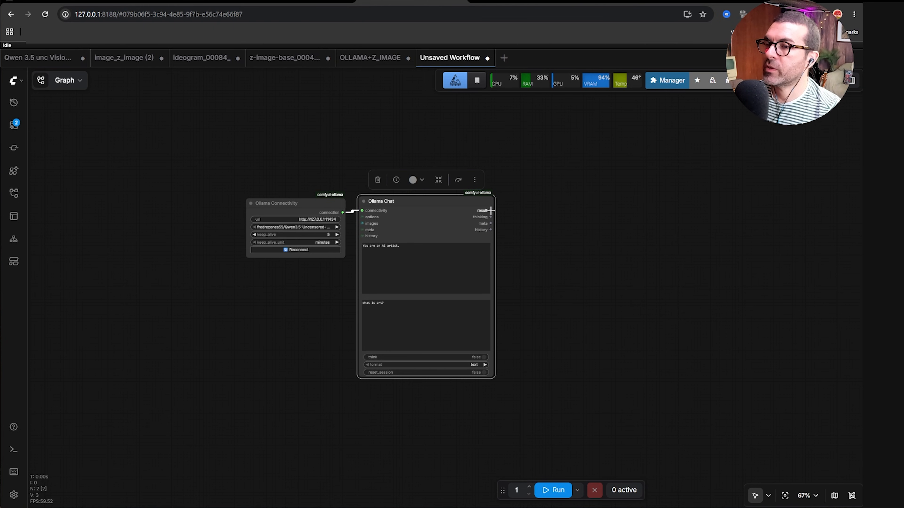
Connect the chat's result output to a new Preview as Text node, placed beside it and enlarged.
{"action": "left_click_drag", "start_coordinate": [491, 210], "coordinate": [527, 215]}
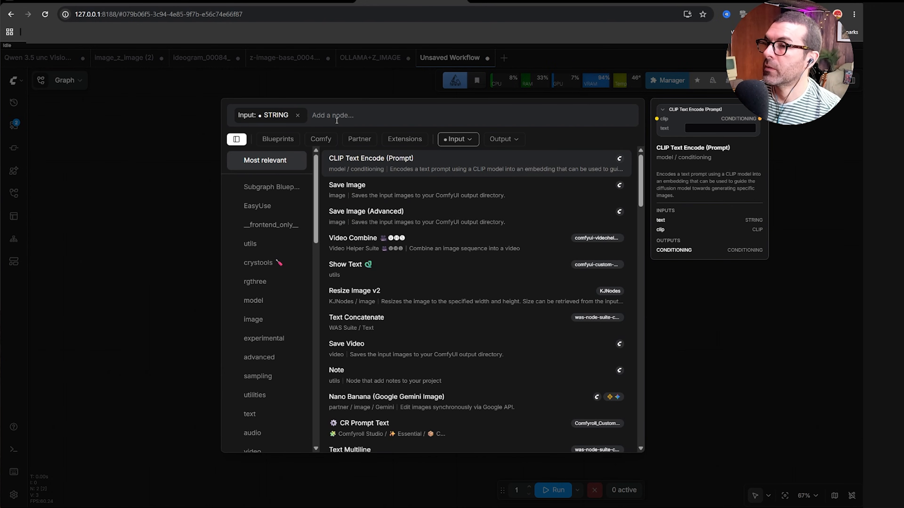
{"action": "type", "text": "text pre"}
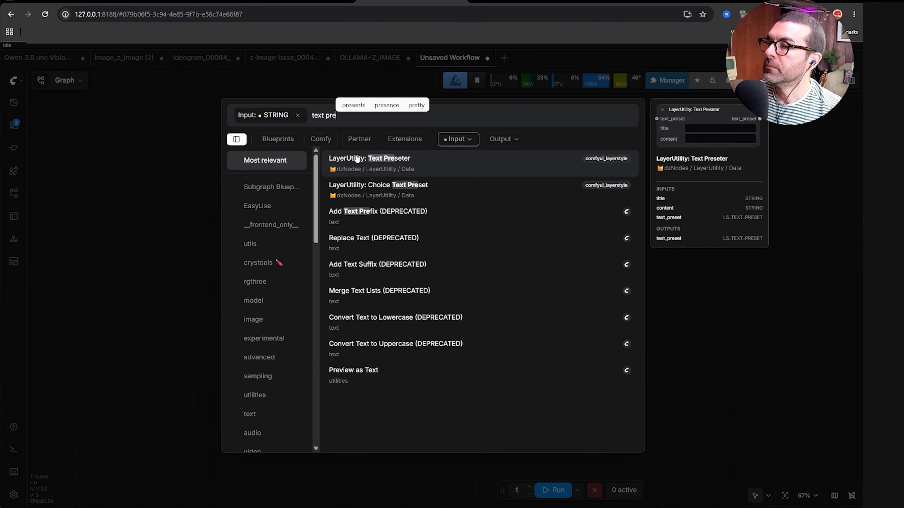
{"action": "left_click", "coordinate": [394, 372]}
{"action": "left_click_drag", "start_coordinate": [401, 372], "coordinate": [544, 204]}
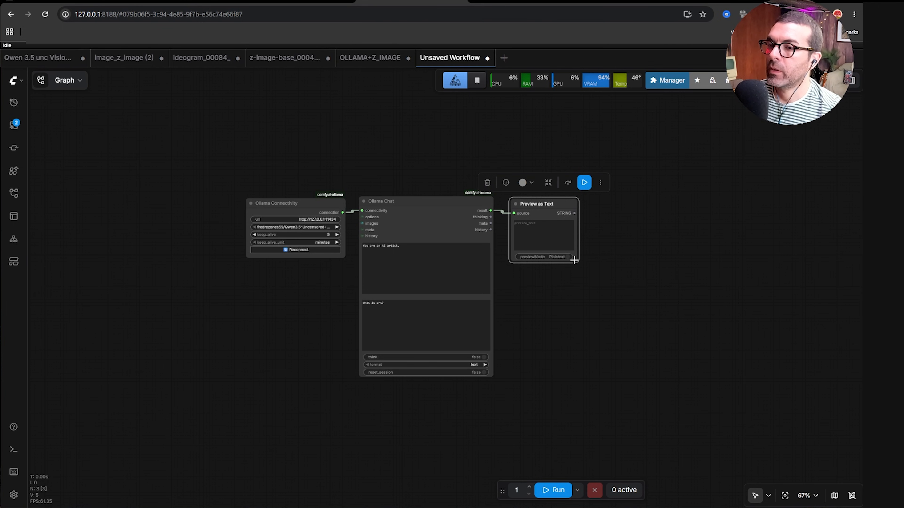
{"action": "left_click_drag", "start_coordinate": [574, 260], "coordinate": [628, 376]}
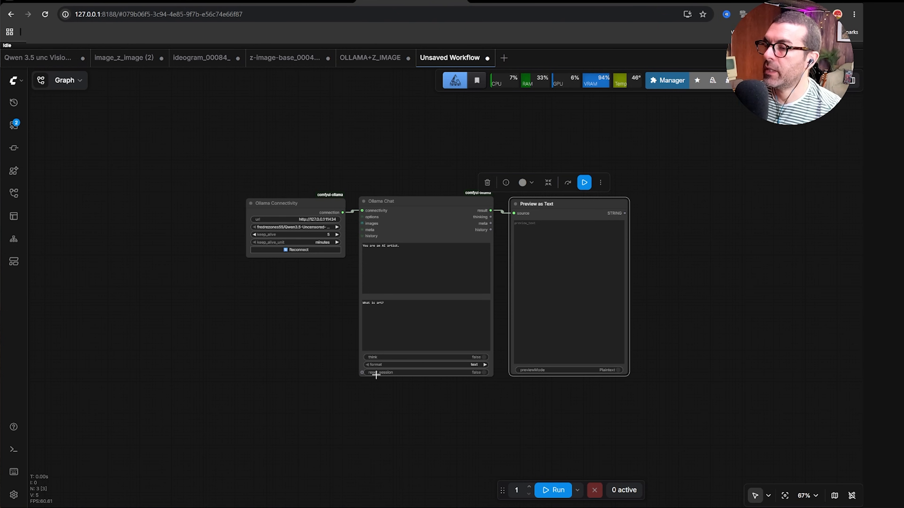
Enable reset_session on the Ollama Chat node and add a Load Image node linked to its images input.
{"action": "left_click", "coordinate": [481, 373]}
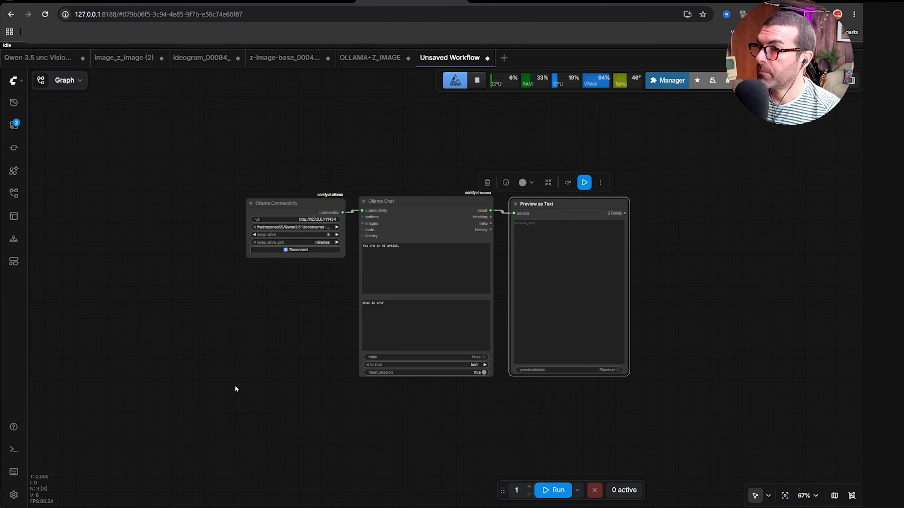
{"action": "left_click", "coordinate": [406, 225]}
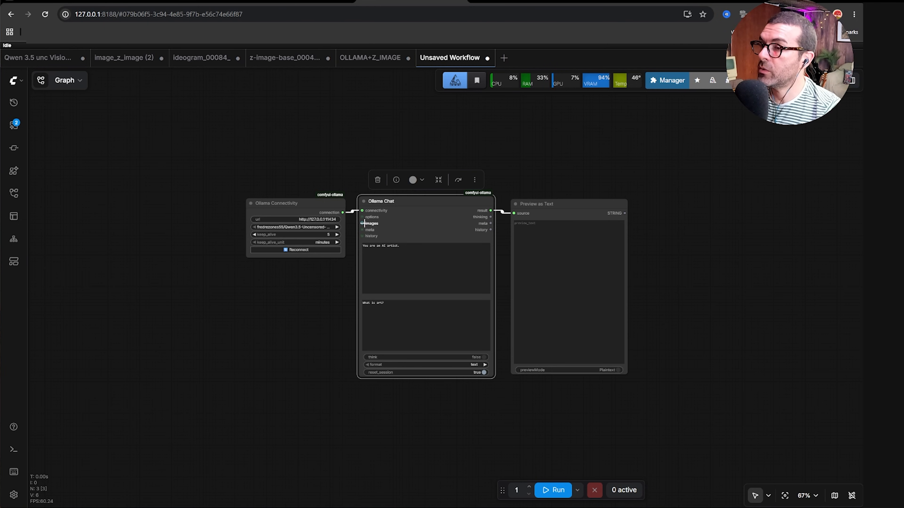
{"action": "left_click_drag", "start_coordinate": [362, 223], "coordinate": [289, 294]}
{"action": "left_click", "coordinate": [379, 163]}
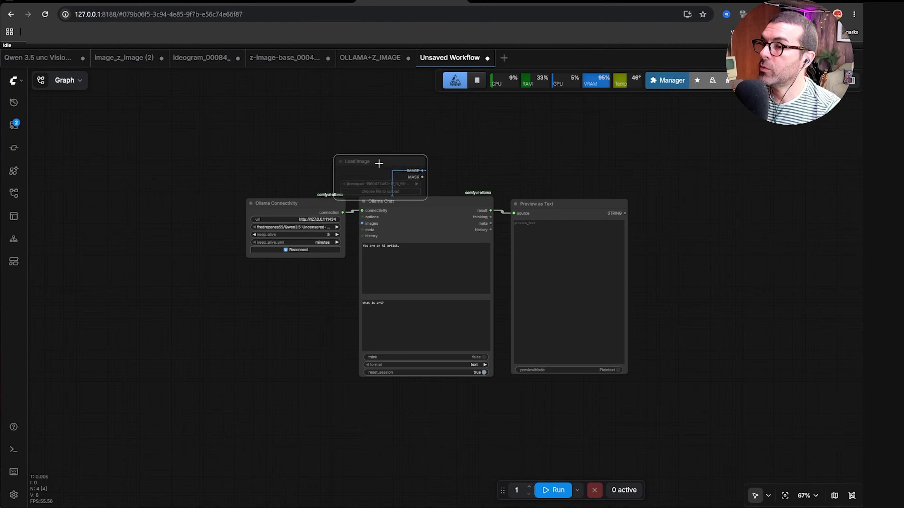
{"action": "left_click_drag", "start_coordinate": [379, 158], "coordinate": [294, 268]}
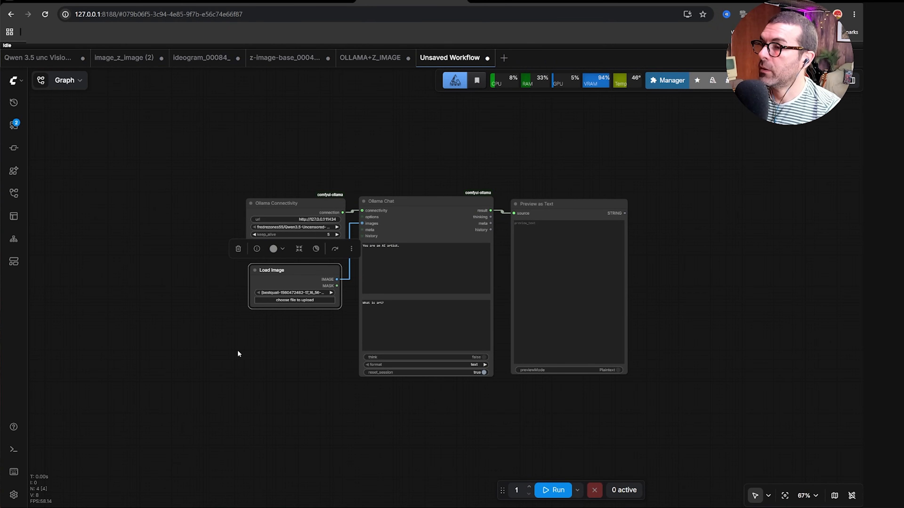
{"action": "left_click_drag", "start_coordinate": [338, 308], "coordinate": [345, 375]}
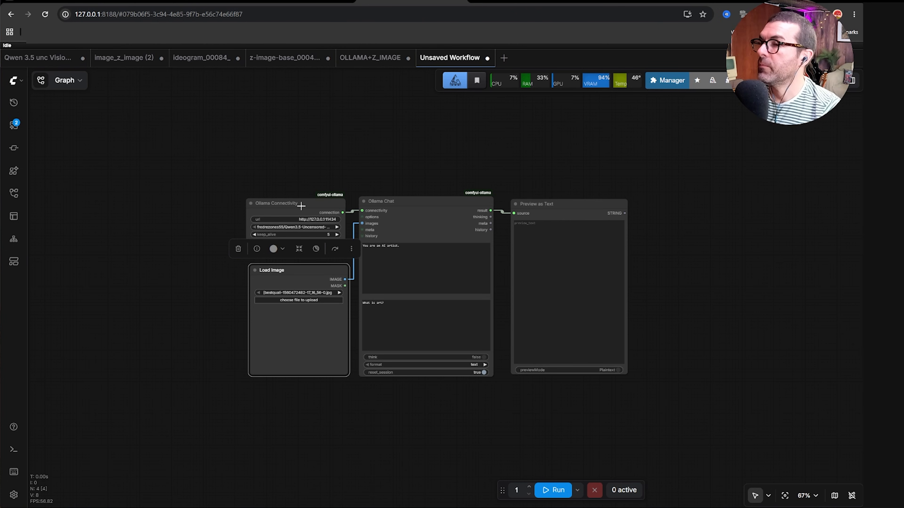
Nudge the Ollama Connectivity, Load Image and Preview as Text nodes into alignment.
{"action": "left_click_drag", "start_coordinate": [300, 204], "coordinate": [303, 206]}
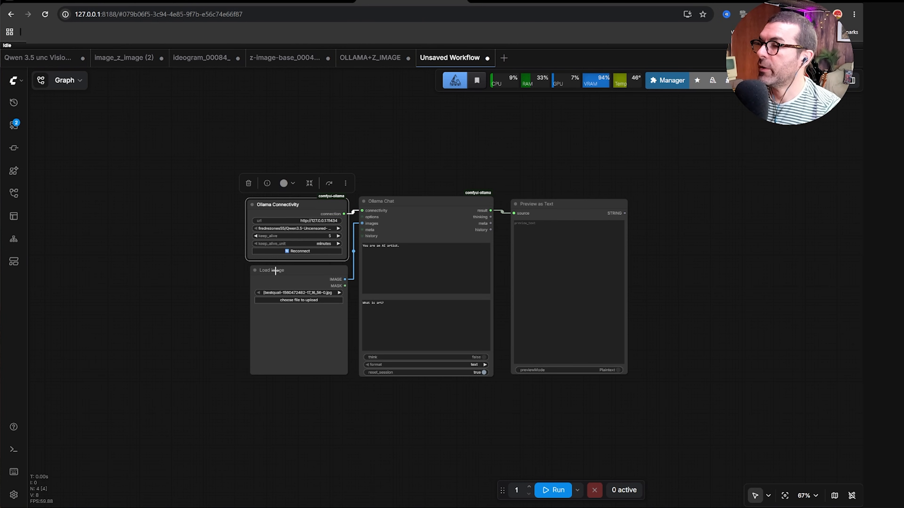
{"action": "left_click_drag", "start_coordinate": [276, 272], "coordinate": [271, 271]}
{"action": "left_click_drag", "start_coordinate": [569, 204], "coordinate": [562, 204]}
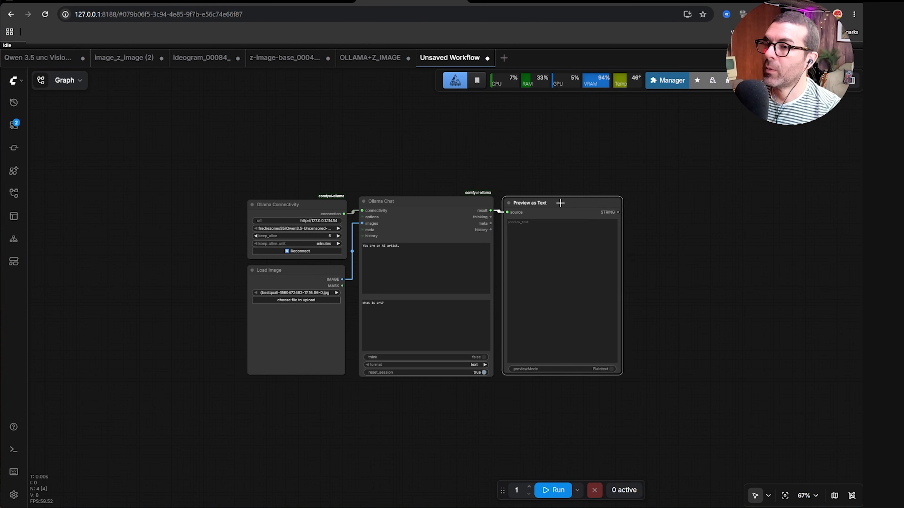
Select all four nodes and wrap them in a group.
{"action": "left_click", "coordinate": [235, 185]}
{"action": "mouse_move", "coordinate": [272, 204]}
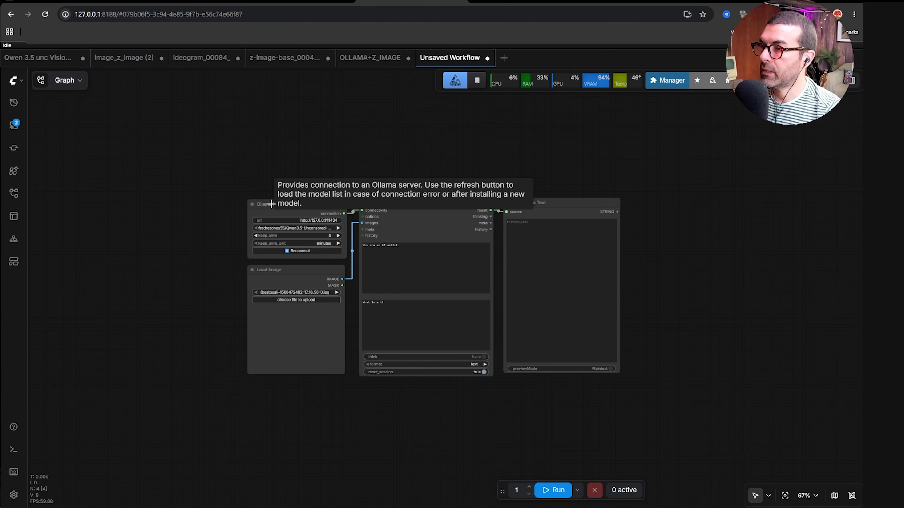
{"action": "left_click", "coordinate": [272, 204]}
{"action": "left_click", "coordinate": [394, 202], "text": "shift"}
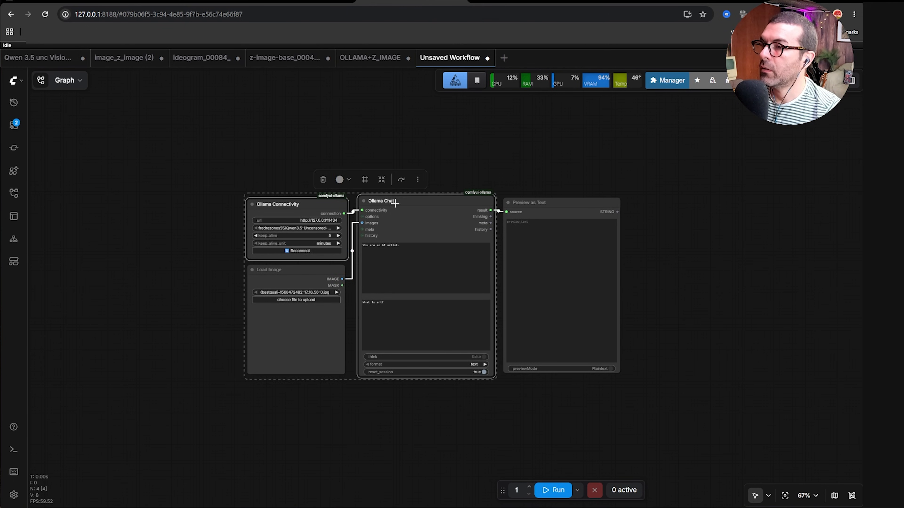
{"action": "left_click", "coordinate": [290, 272], "text": "shift"}
{"action": "left_click", "coordinate": [558, 205], "text": "shift"}
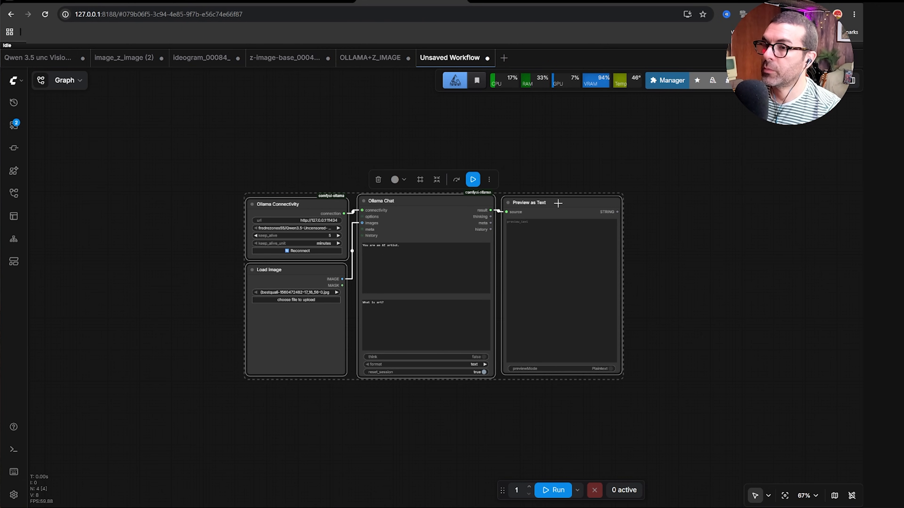
{"action": "left_click", "coordinate": [420, 181]}
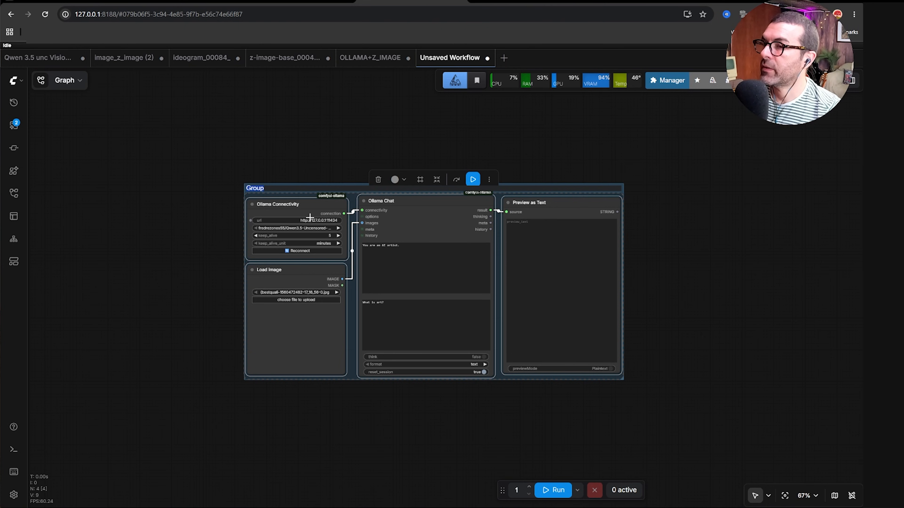
Move the group higher on the canvas.
{"action": "left_click", "coordinate": [291, 186]}
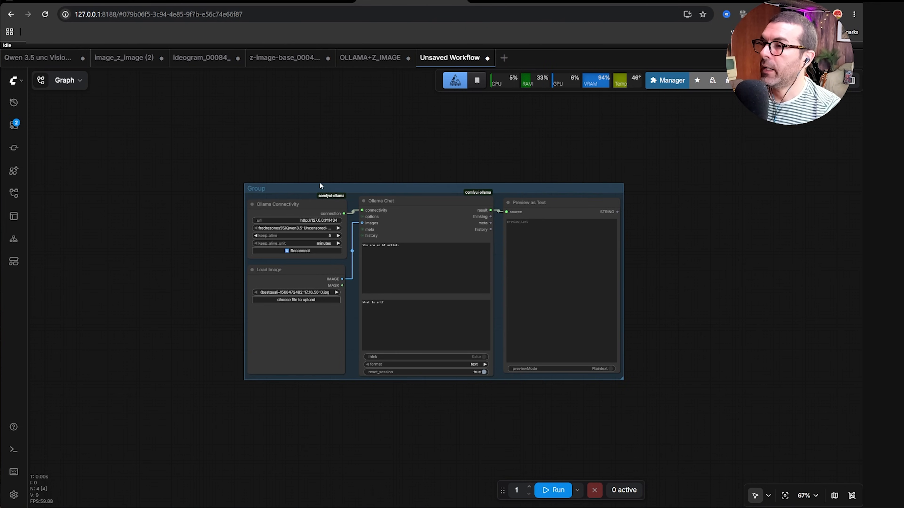
{"action": "double_click", "coordinate": [287, 189]}
{"action": "left_click", "coordinate": [293, 165]}
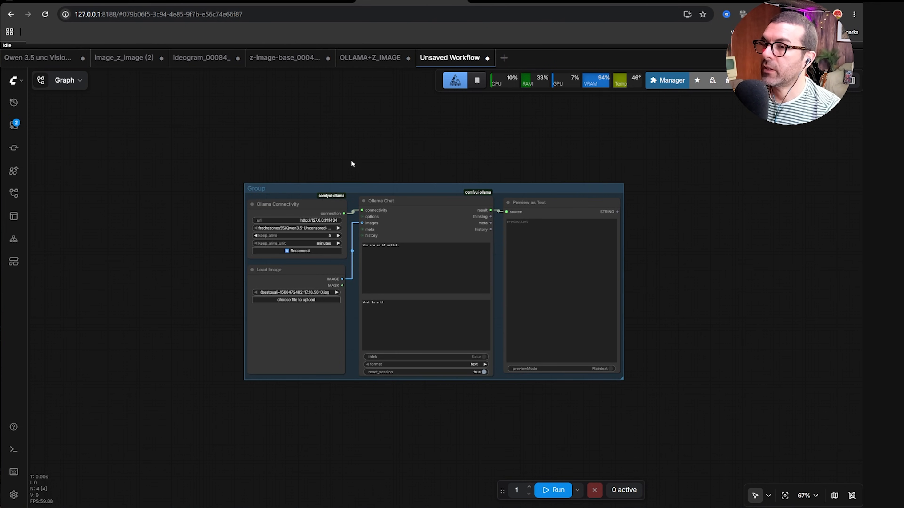
{"action": "left_click_drag", "start_coordinate": [517, 188], "coordinate": [524, 157]}
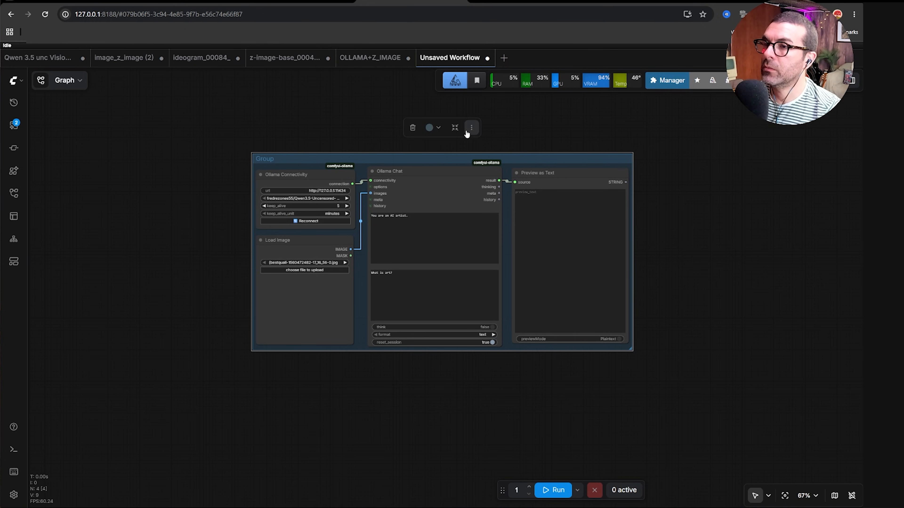
Bypass the group's nodes, then set the group nodes back to Always.
{"action": "left_click", "coordinate": [472, 129]}
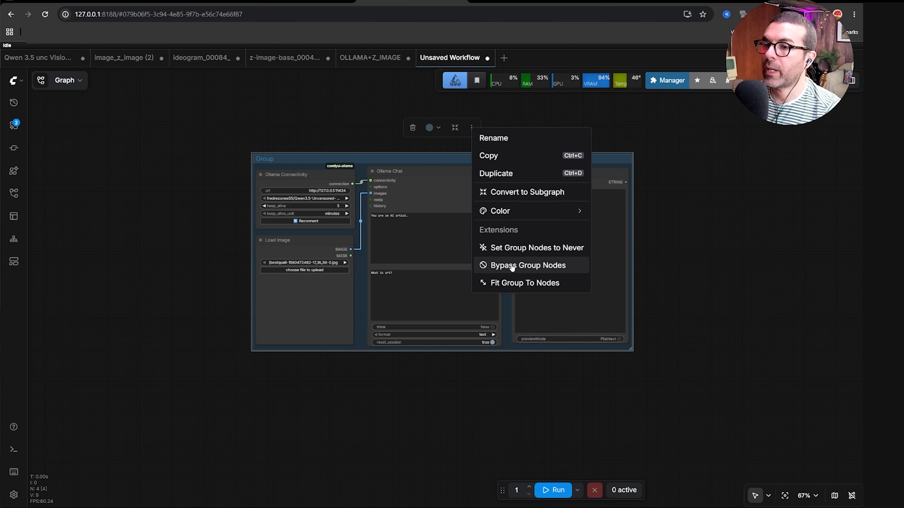
{"action": "left_click", "coordinate": [509, 265]}
{"action": "left_click", "coordinate": [471, 131]}
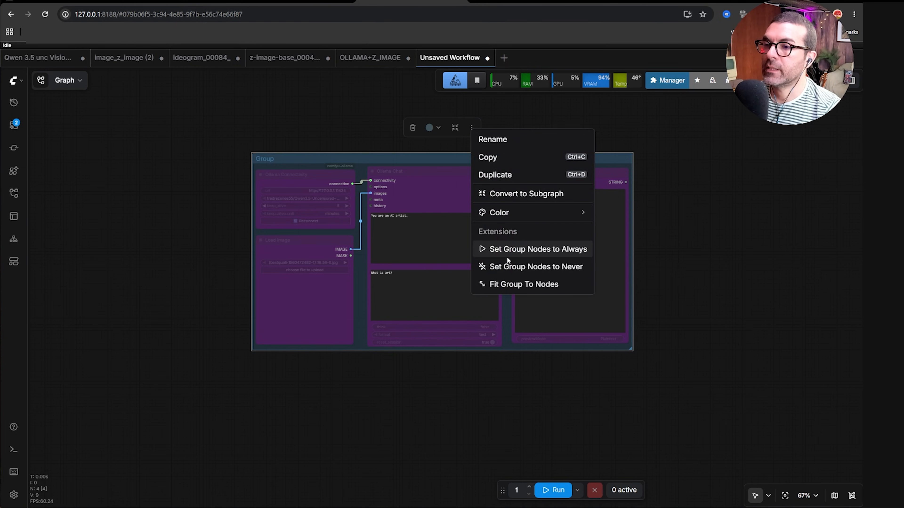
{"action": "left_click", "coordinate": [496, 248]}
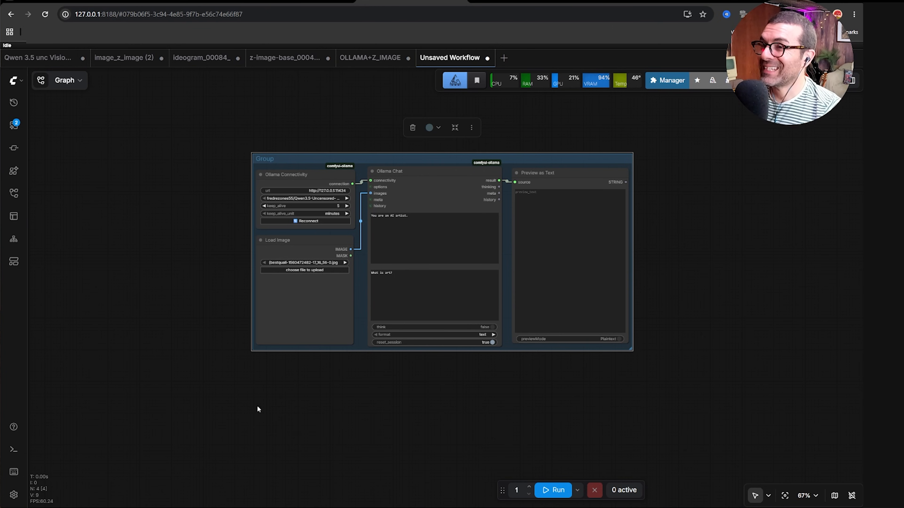
Open the Z-Image-Turbo Text to Image template from the templates browser by searching z-image.
{"action": "left_click", "coordinate": [14, 262]}
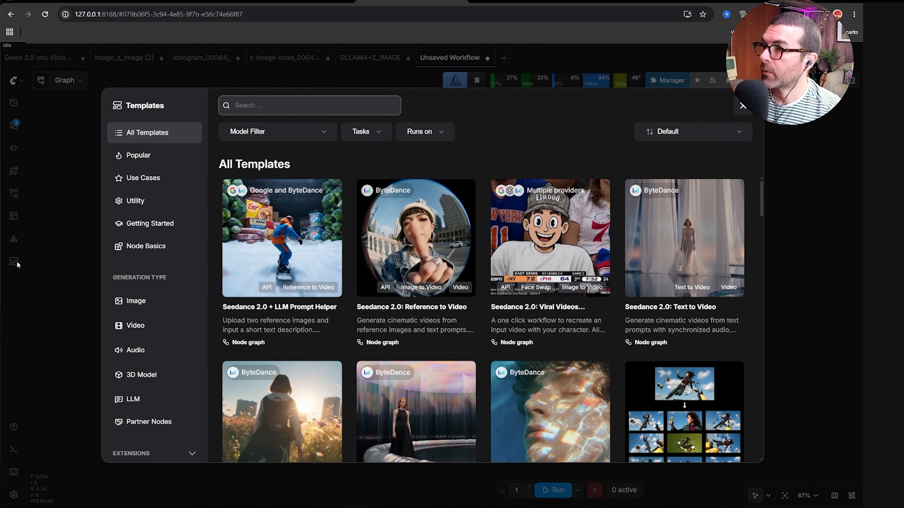
{"action": "type", "text": "z"}
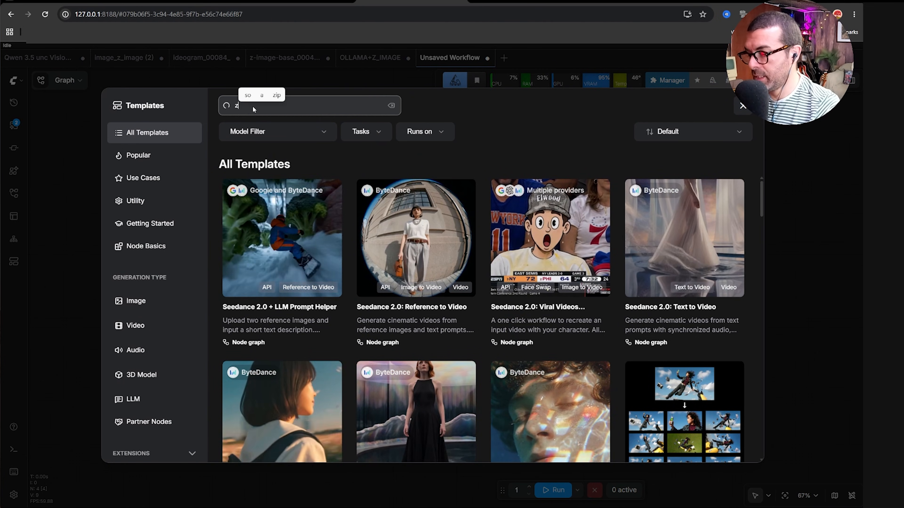
{"action": "type", "text": "-image"}
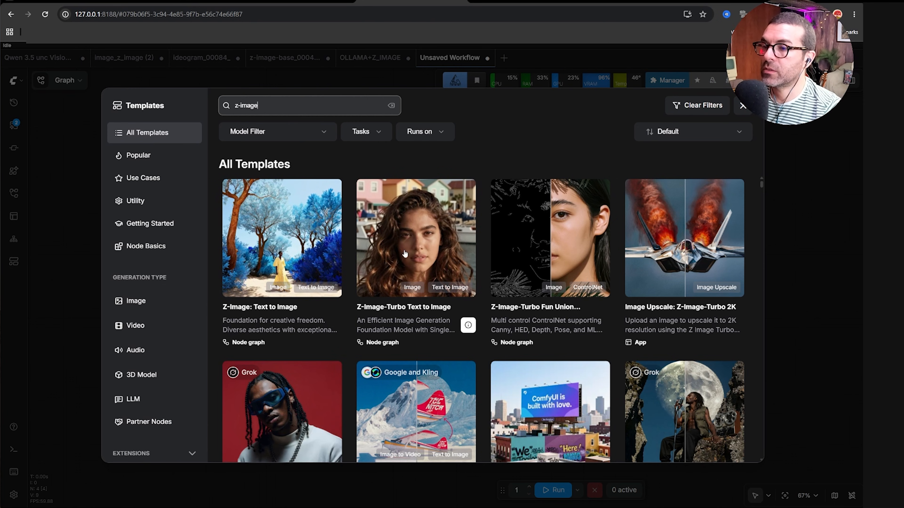
{"action": "left_click", "coordinate": [415, 264]}
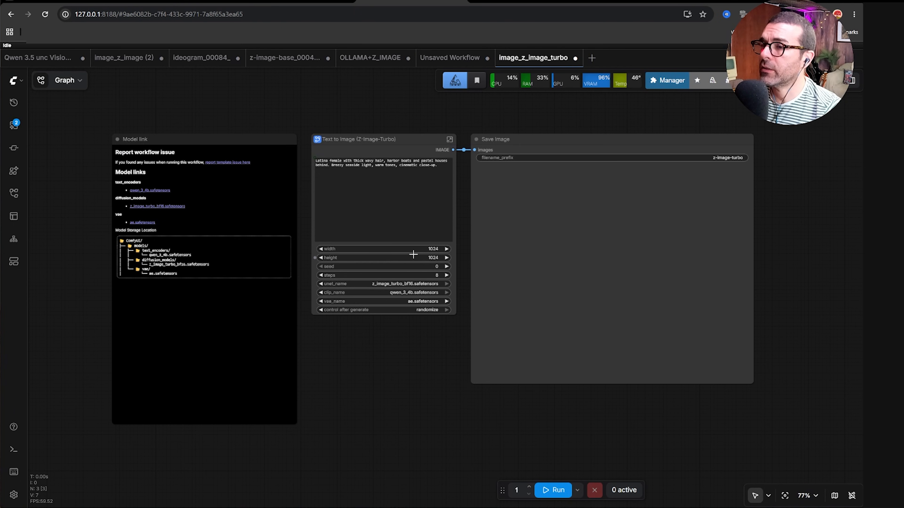
Copy the Text to Image (Z-Image-Turbo) and Save Image nodes from the template workflow.
{"action": "left_click_drag", "start_coordinate": [366, 346], "coordinate": [378, 363]}
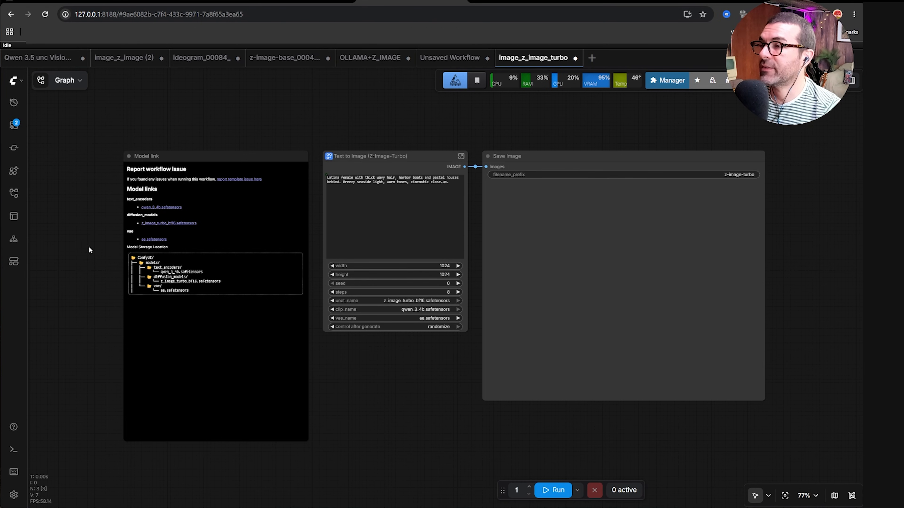
{"action": "scroll", "coordinate": [101, 208], "scroll_direction": "up", "scroll_amount": 4}
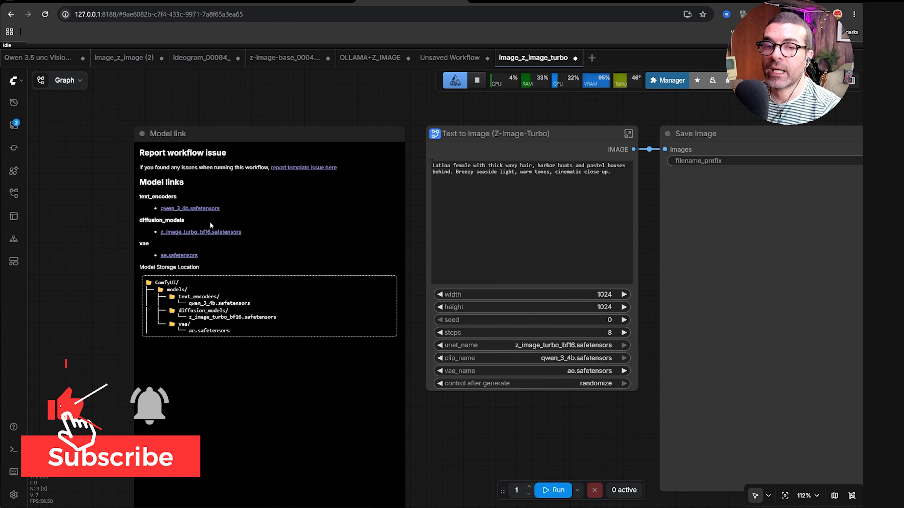
{"action": "left_click_drag", "start_coordinate": [115, 292], "coordinate": [86, 265]}
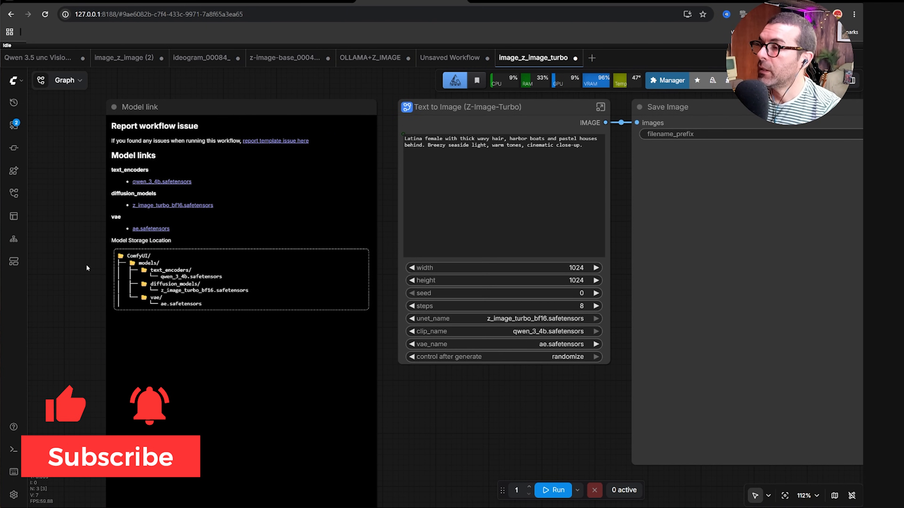
{"action": "scroll", "coordinate": [87, 267], "scroll_direction": "down", "scroll_amount": 1}
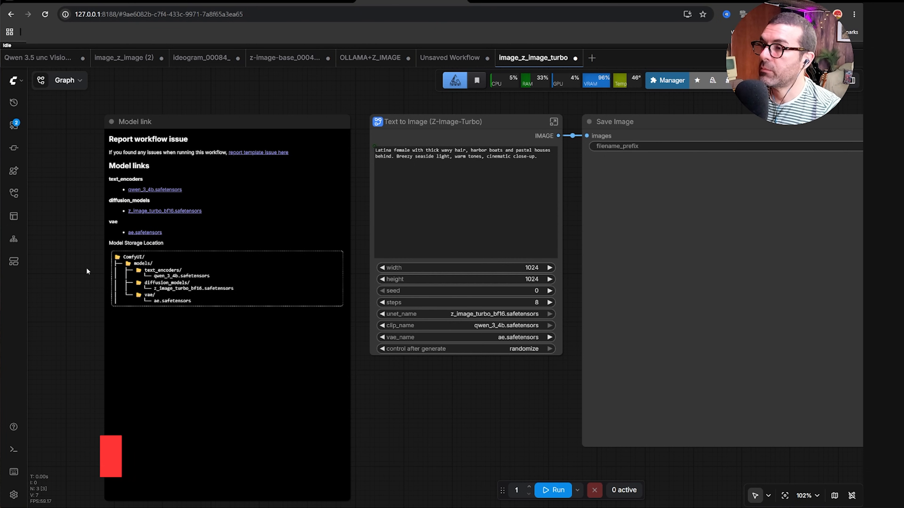
{"action": "scroll", "coordinate": [85, 271], "scroll_direction": "down", "scroll_amount": 1}
{"action": "left_click_drag", "start_coordinate": [369, 369], "coordinate": [314, 364]}
{"action": "scroll", "coordinate": [317, 357], "scroll_direction": "down", "scroll_amount": 1}
{"action": "scroll", "coordinate": [327, 369], "scroll_direction": "down", "scroll_amount": 3}
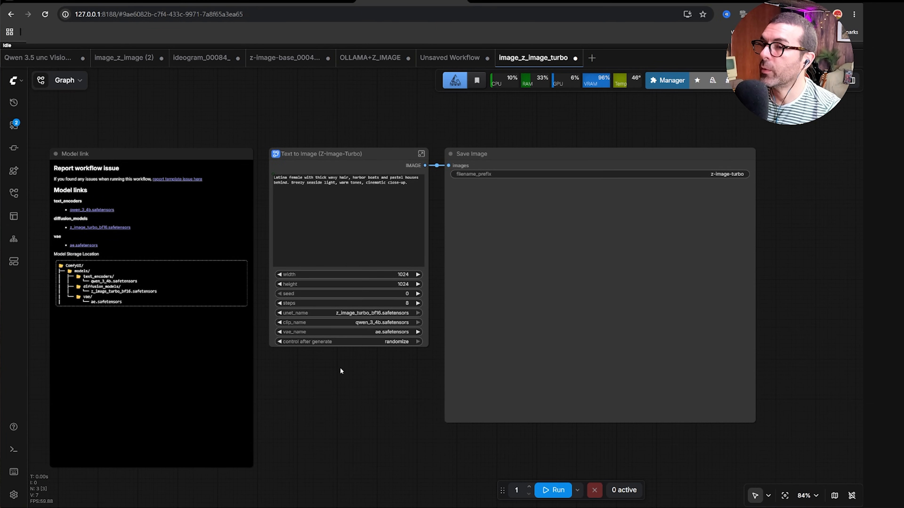
{"action": "left_click", "coordinate": [313, 219]}
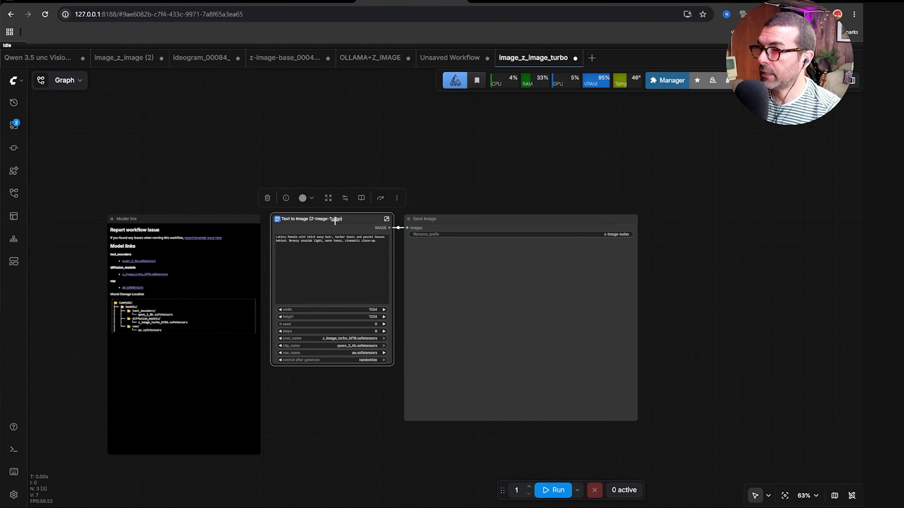
{"action": "left_click", "coordinate": [488, 222], "text": "shift"}
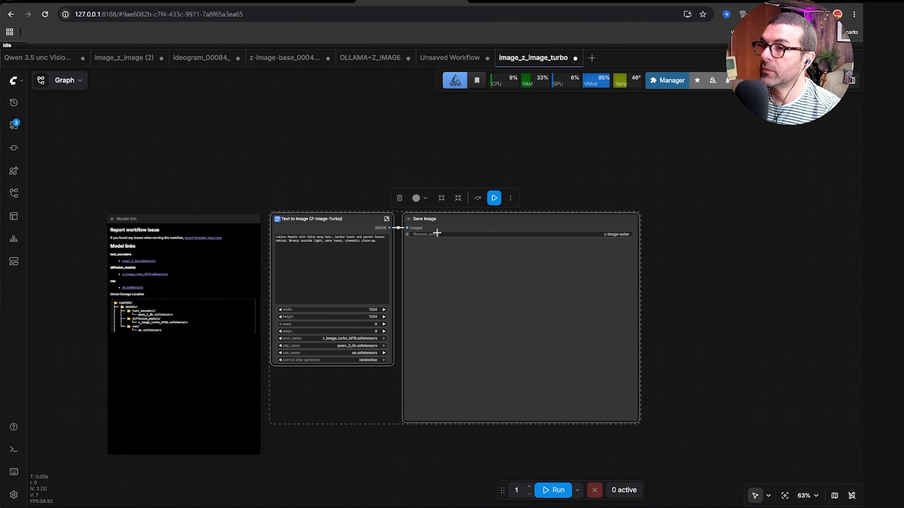
{"action": "left_click", "coordinate": [510, 198]}
{"action": "left_click", "coordinate": [513, 201]}
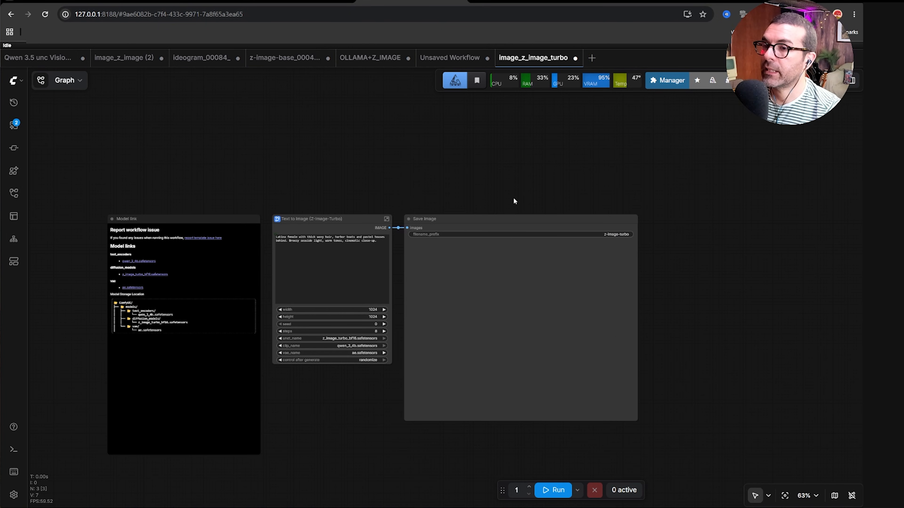
{"action": "left_click", "coordinate": [476, 223]}
{"action": "left_click", "coordinate": [353, 221], "text": "shift"}
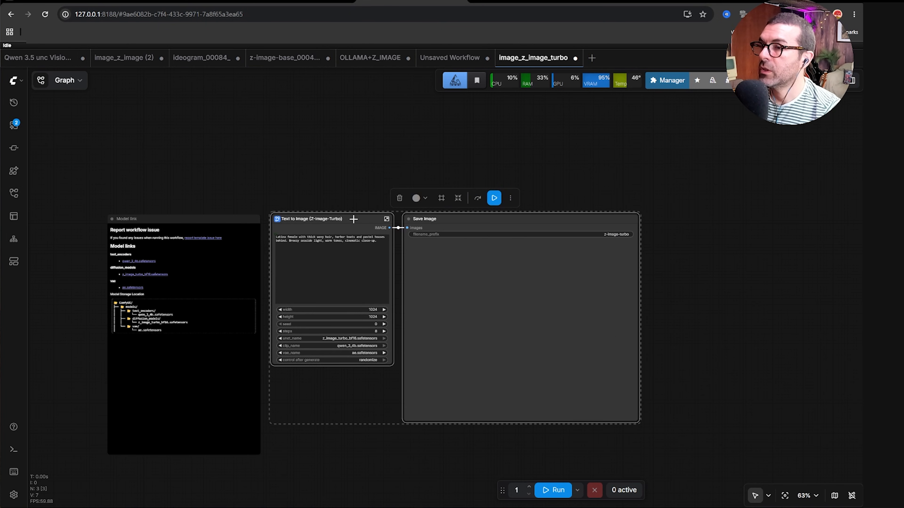
{"action": "left_click", "coordinate": [511, 198]}
{"action": "left_click", "coordinate": [529, 226]}
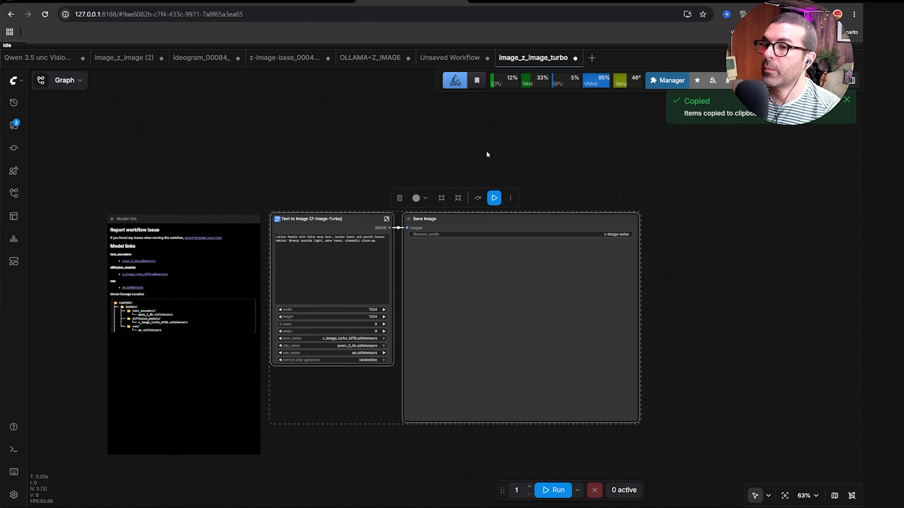
Paste the two copied nodes into the Unsaved Workflow below the Ollama group.
{"action": "left_click", "coordinate": [451, 59]}
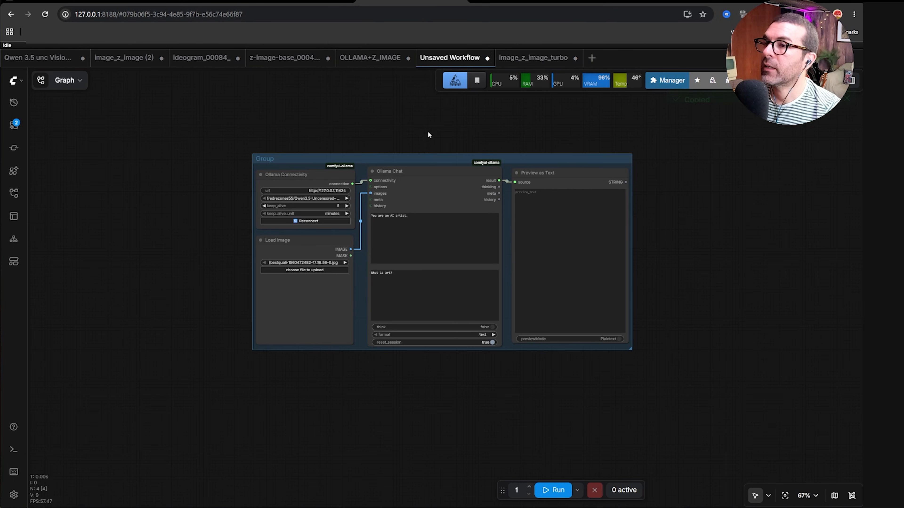
{"action": "scroll", "coordinate": [379, 360], "scroll_direction": "down", "scroll_amount": 1}
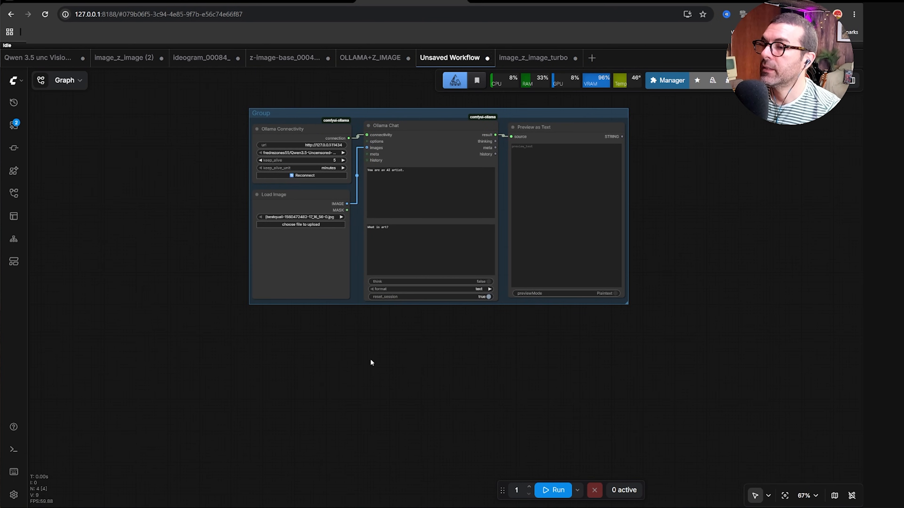
{"action": "right_click", "coordinate": [371, 361]}
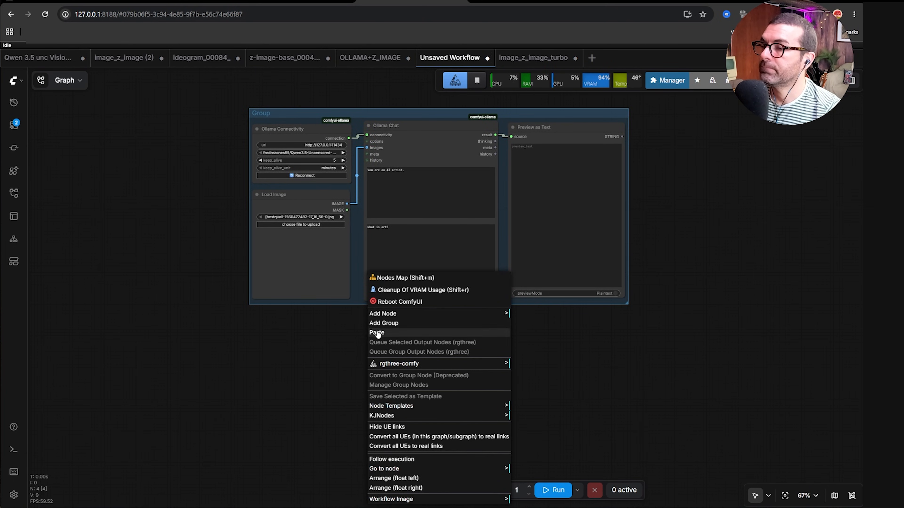
{"action": "left_click", "coordinate": [369, 335]}
{"action": "left_click_drag", "start_coordinate": [544, 333], "coordinate": [432, 367]}
{"action": "scroll", "coordinate": [210, 273], "scroll_direction": "down", "scroll_amount": 5}
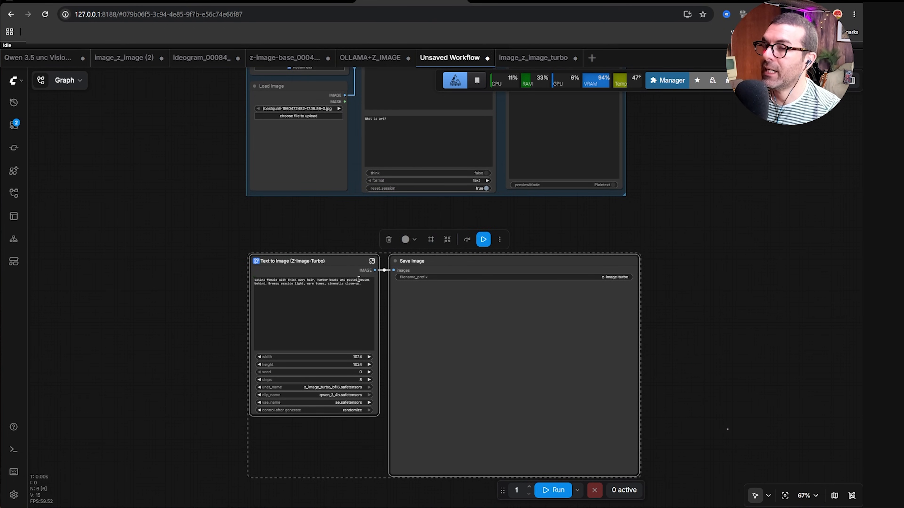
Wrap the pasted nodes in a new group named Text to Image.
{"action": "left_click", "coordinate": [430, 240]}
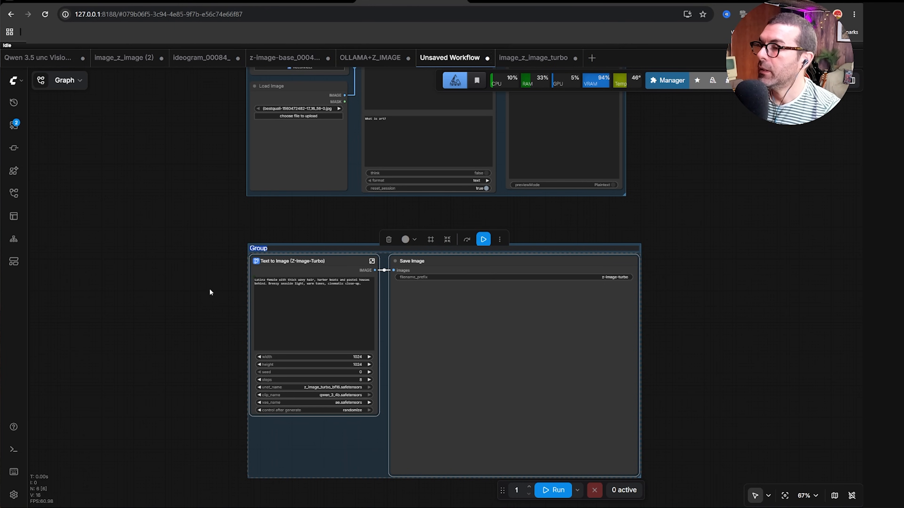
{"action": "type", "text": "Ima"}
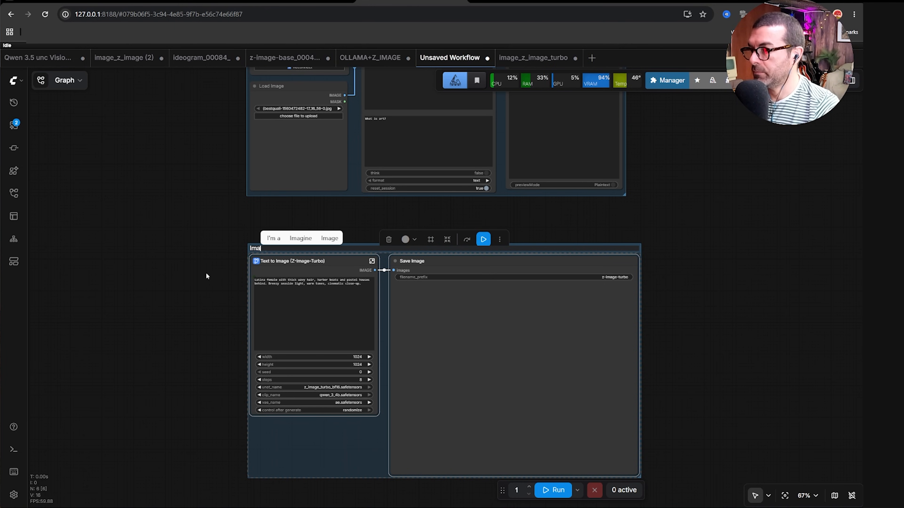
{"action": "key", "text": "BackSpace"}
{"action": "key", "text": "BackSpace"}
{"action": "key", "text": "BackSpace"}
{"action": "type", "text": "T"}
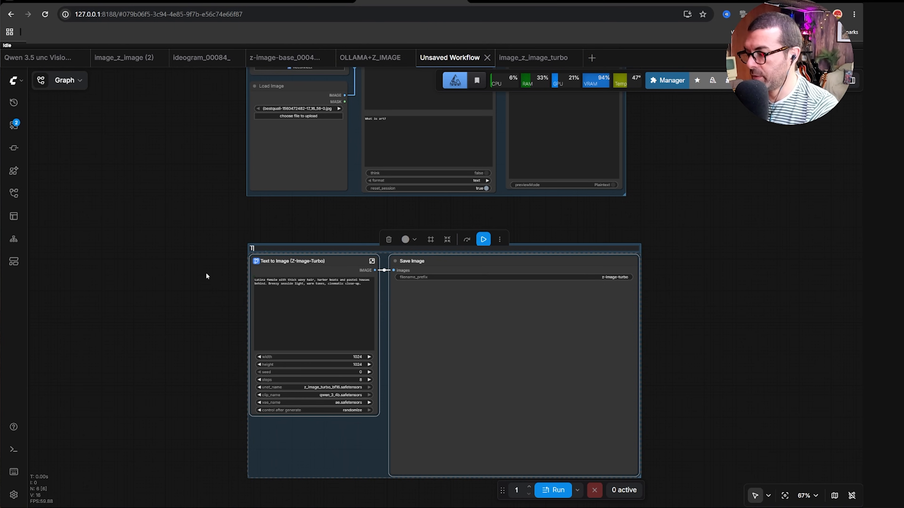
{"action": "type", "text": "ext "}
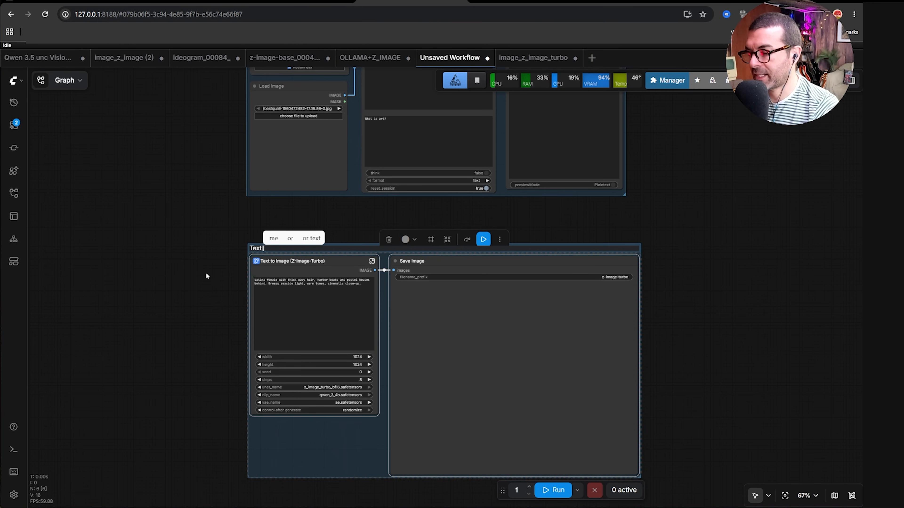
{"action": "type", "text": "to IMage"}
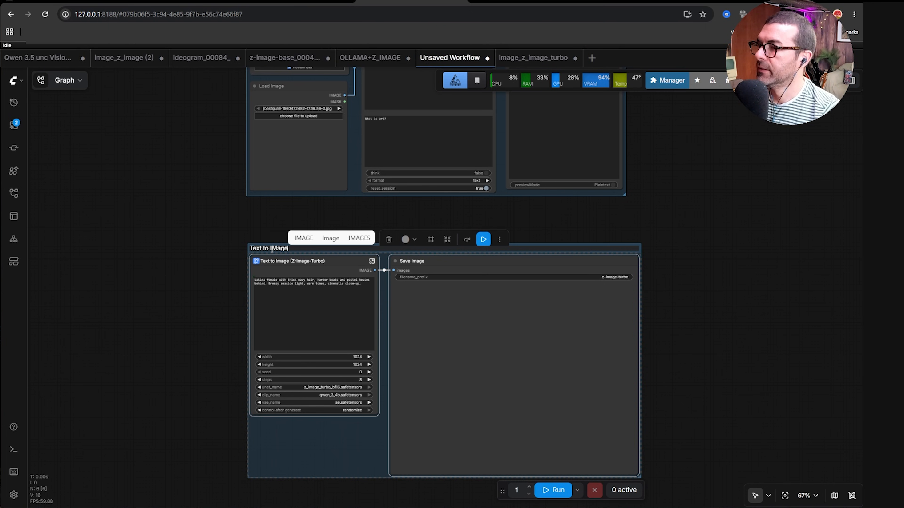
{"action": "key", "text": "Return"}
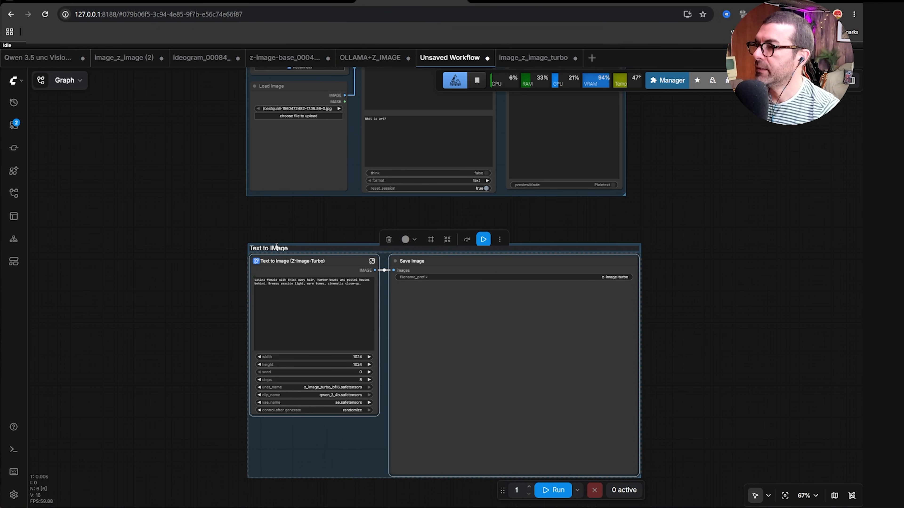
Enlarge the Text to Image (Z-Image-Turbo) node to fill the group's height.
{"action": "left_click", "coordinate": [252, 270]}
{"action": "left_click", "coordinate": [243, 292]}
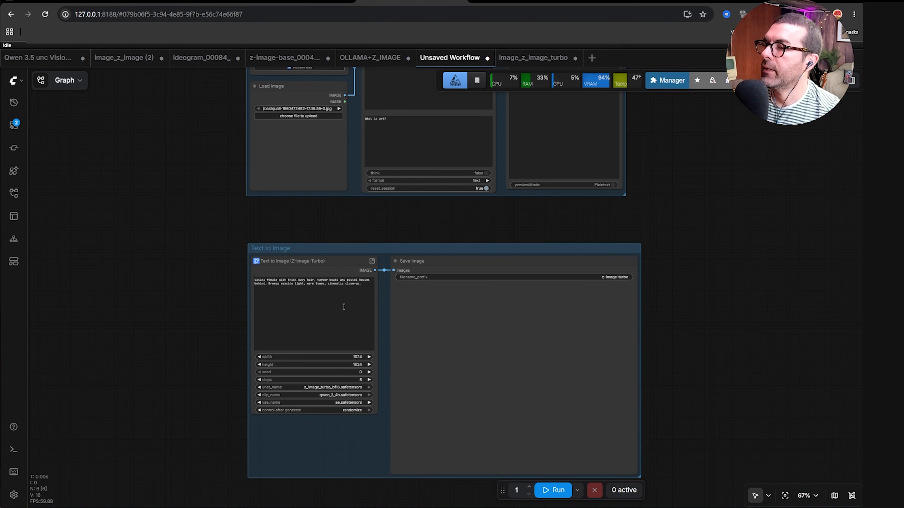
{"action": "left_click", "coordinate": [340, 318]}
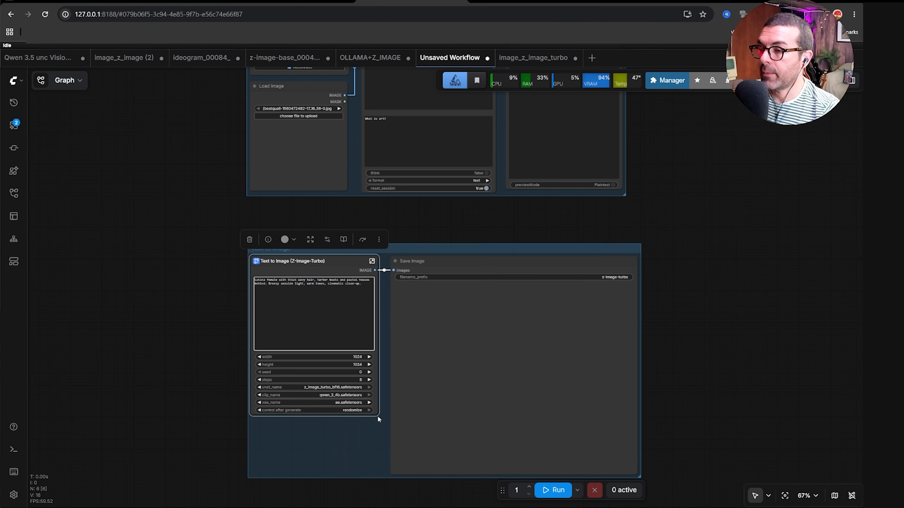
{"action": "left_click_drag", "start_coordinate": [376, 413], "coordinate": [384, 469]}
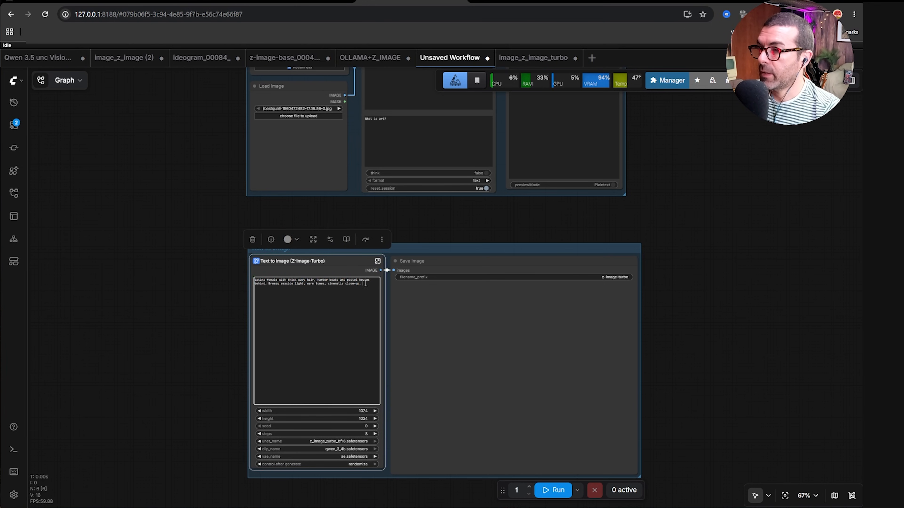
Clear the existing prompt text in the Text to Image node.
{"action": "left_click_drag", "start_coordinate": [363, 283], "coordinate": [251, 280]}
{"action": "left_click", "coordinate": [294, 290]}
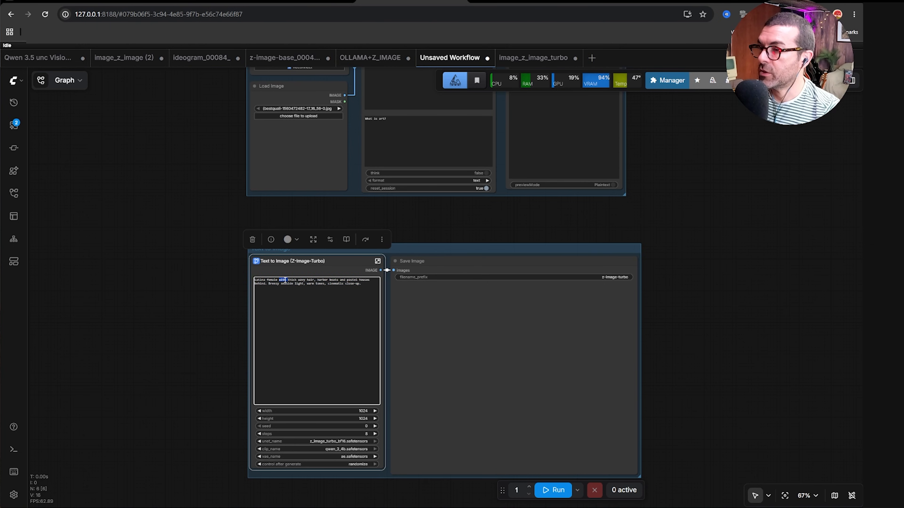
{"action": "key", "text": "ctrl+a"}
{"action": "key", "text": "BackSpace"}
{"action": "left_click", "coordinate": [228, 297]}
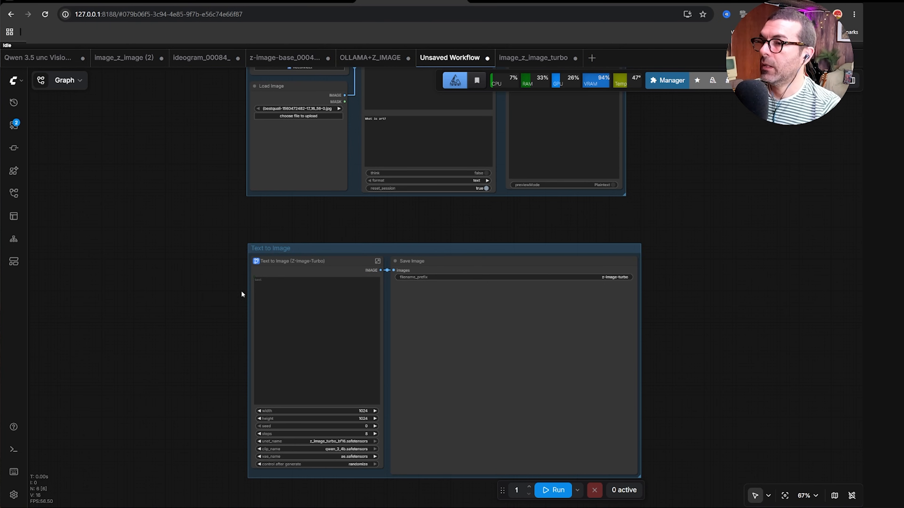
Bypass all nodes in the Text to Image group.
{"action": "left_click", "coordinate": [459, 245]}
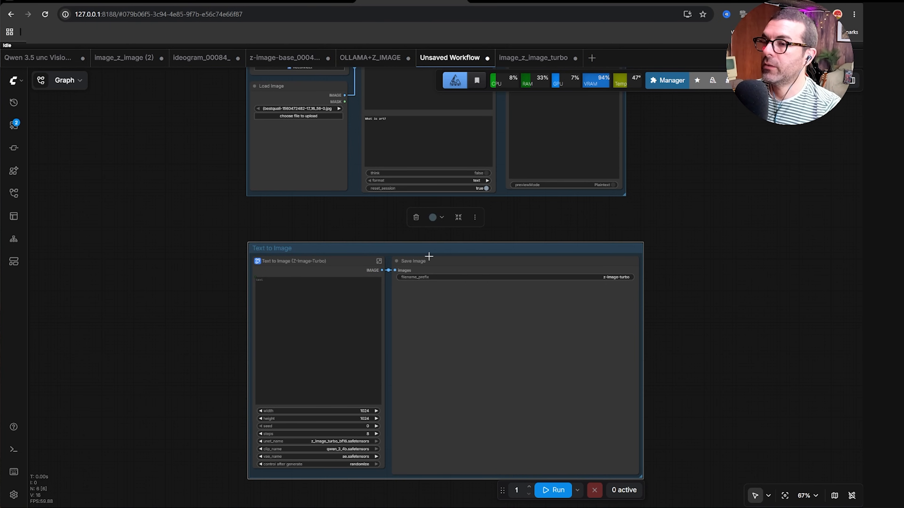
{"action": "left_click", "coordinate": [474, 217]}
{"action": "left_click", "coordinate": [510, 358]}
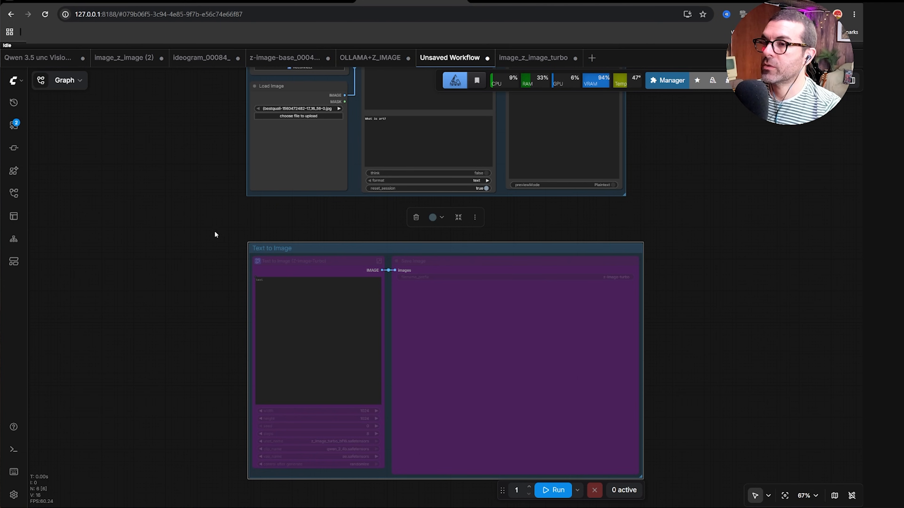
Upload vlcsnap-2026reduced.png into the Load Image node.
{"action": "scroll", "coordinate": [212, 238], "scroll_direction": "up", "scroll_amount": 5}
{"action": "left_click_drag", "start_coordinate": [422, 146], "coordinate": [429, 147]}
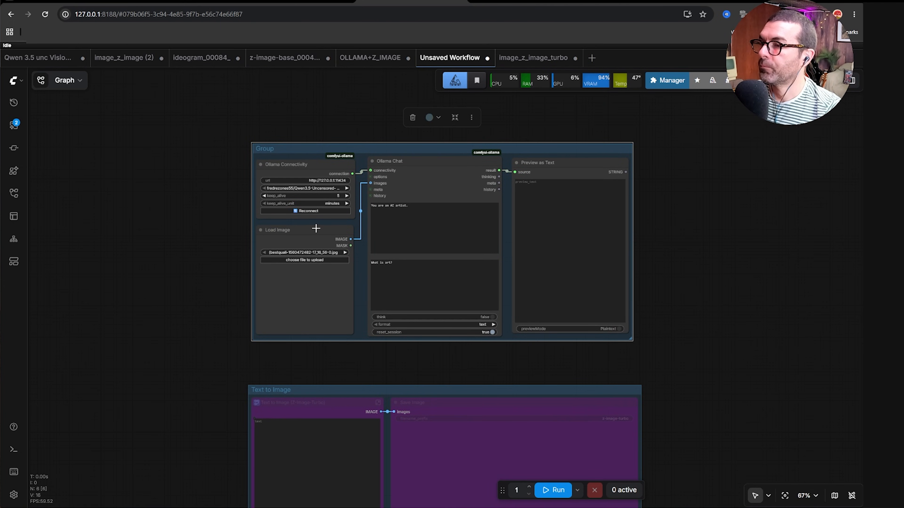
{"action": "left_click_drag", "start_coordinate": [315, 228], "coordinate": [317, 228]}
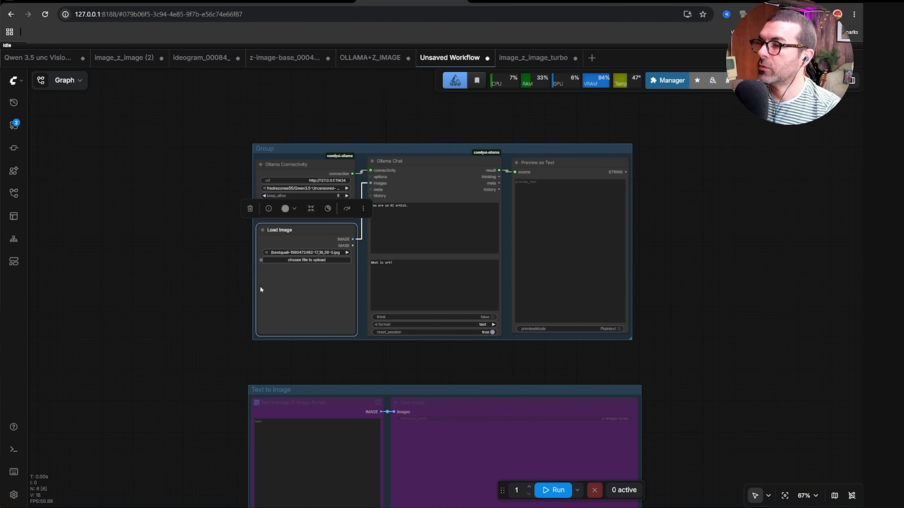
{"action": "left_click", "coordinate": [304, 260]}
{"action": "double_click", "coordinate": [116, 72]}
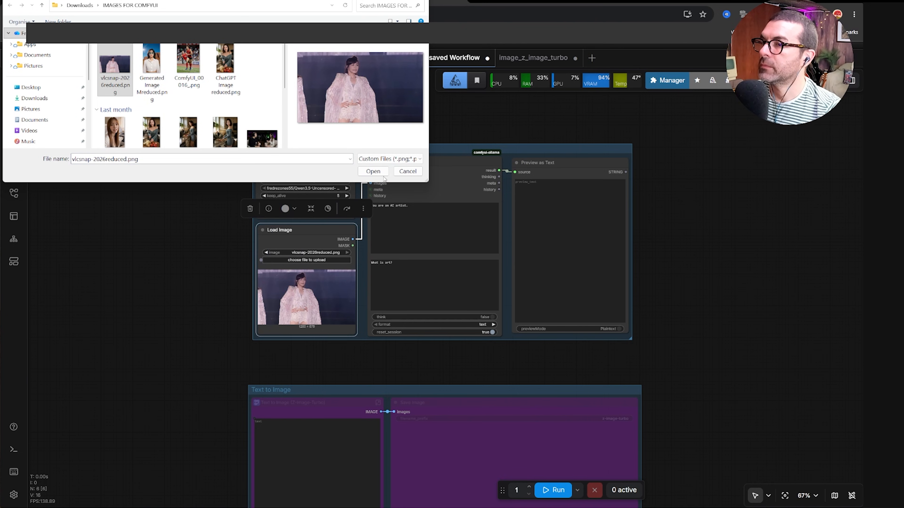
{"action": "left_click", "coordinate": [373, 172]}
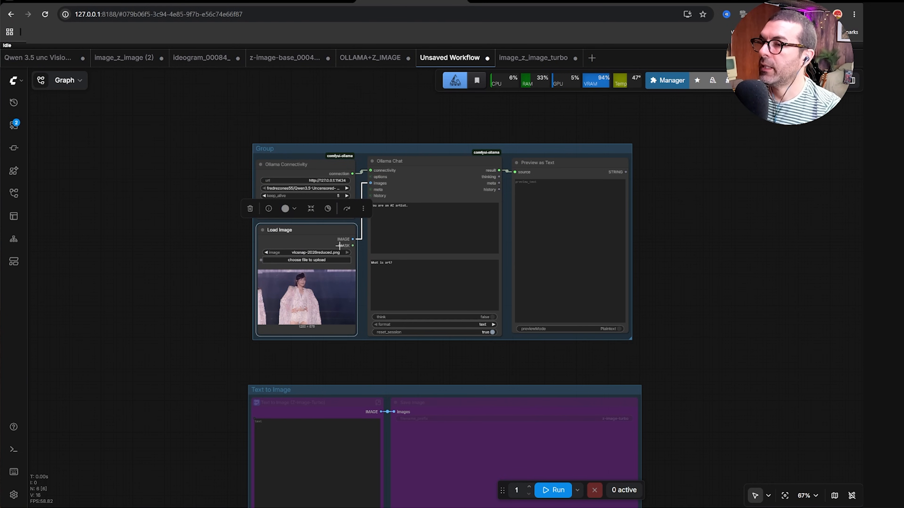
Clear both the system and user prompt fields of the Ollama Chat node.
{"action": "left_click", "coordinate": [404, 214]}
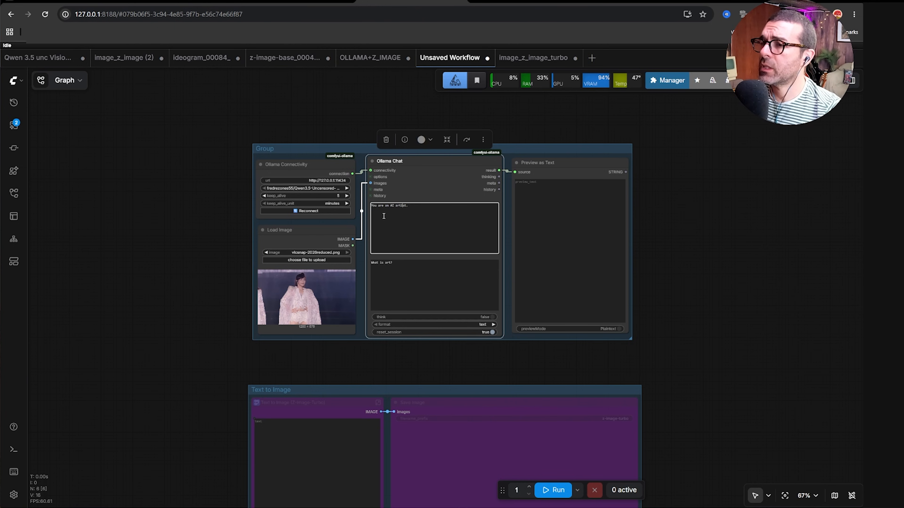
{"action": "triple_click", "coordinate": [388, 206]}
{"action": "key", "text": "BackSpace"}
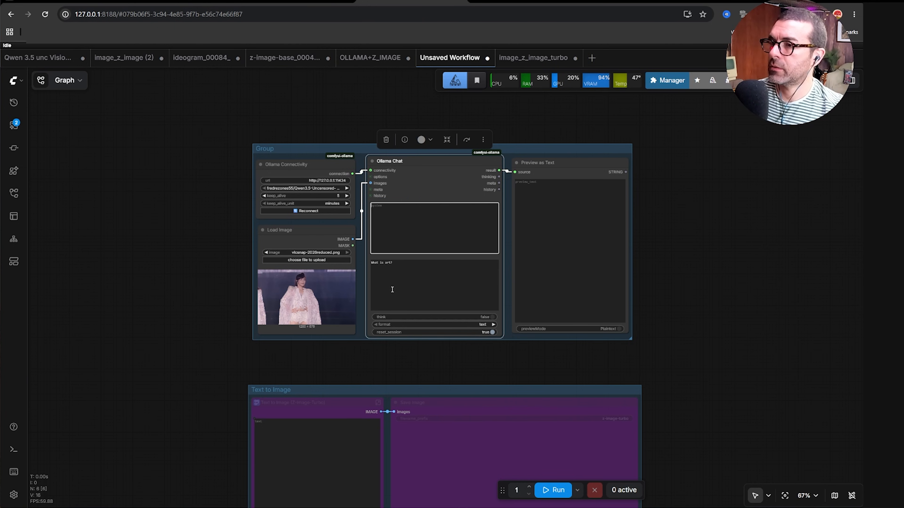
{"action": "triple_click", "coordinate": [418, 283]}
{"action": "key", "text": "BackSpace"}
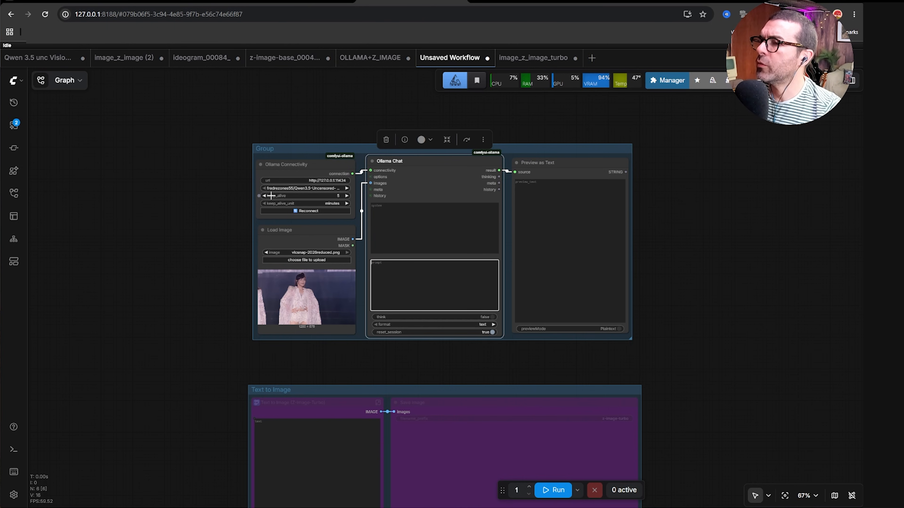
Lower the Ollama Connectivity keep_alive value to 2.
{"action": "left_click", "coordinate": [264, 196]}
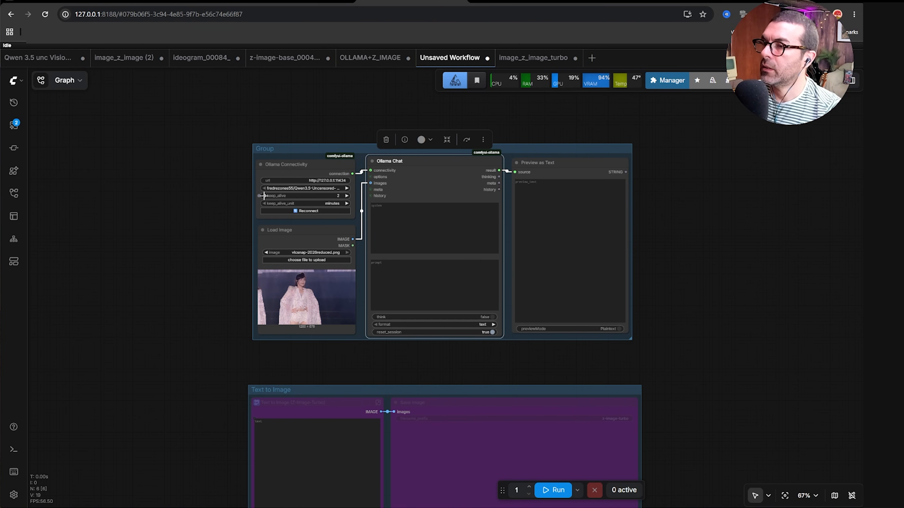
Lower the Ollama Connectivity keep_alive value to 0.
{"action": "left_click", "coordinate": [264, 196]}
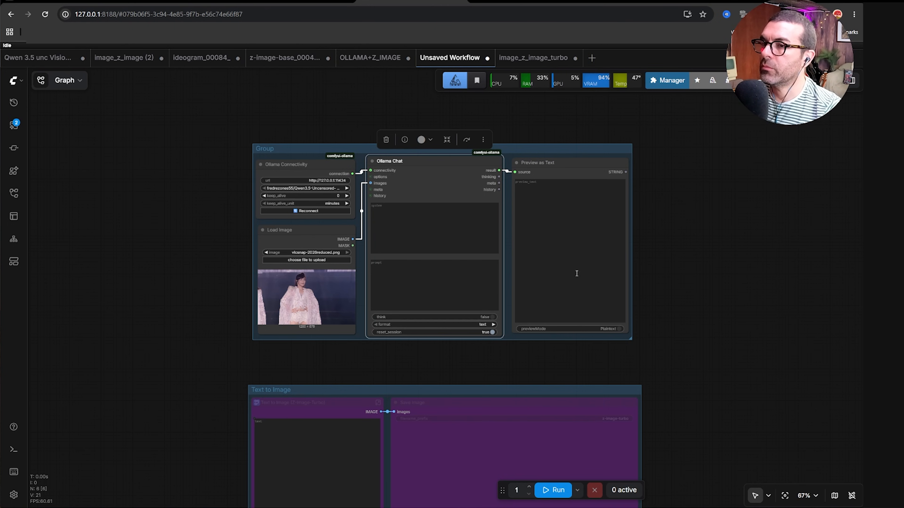
{"action": "left_click_drag", "start_coordinate": [461, 368], "coordinate": [453, 360]}
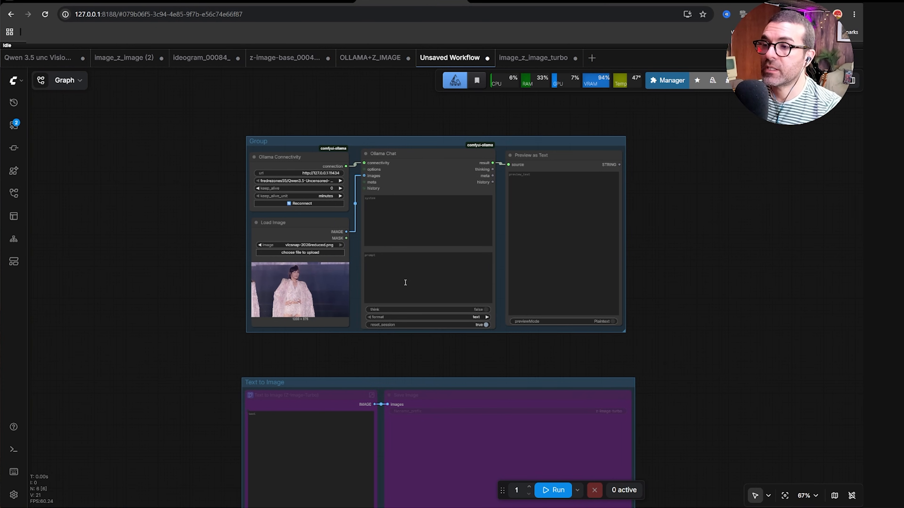
Enter the Ollama Chat user prompt "describe he image in 2 paragraph".
{"action": "left_click", "coordinate": [387, 264]}
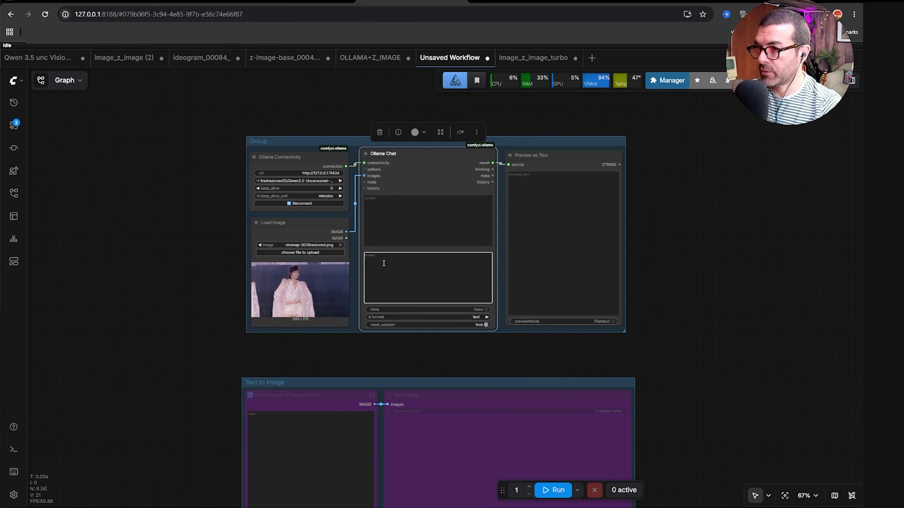
{"action": "left_click", "coordinate": [383, 215]}
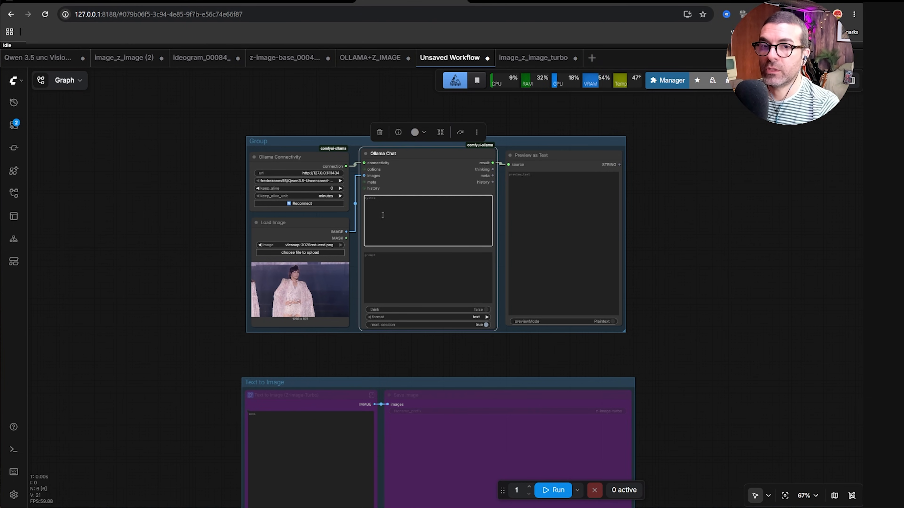
{"action": "left_click", "coordinate": [388, 277]}
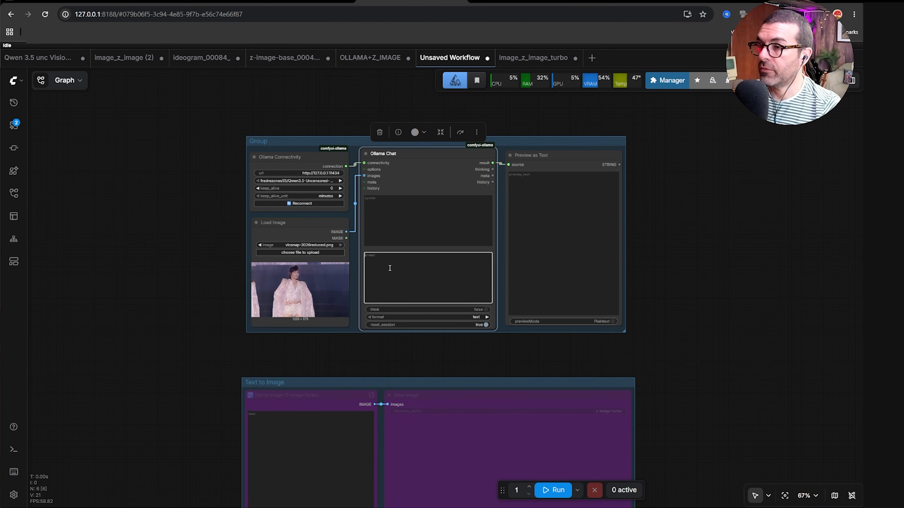
{"action": "type", "text": "describe"}
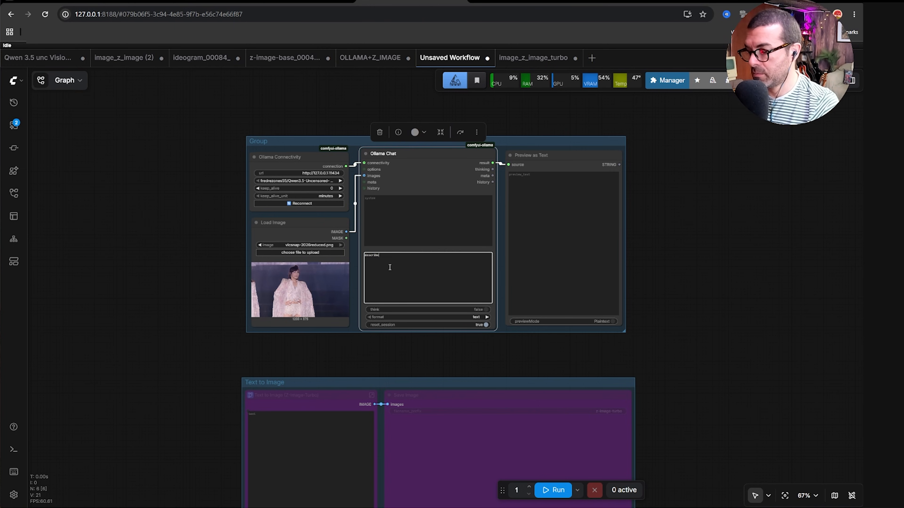
{"action": "type", "text": " he imaghe"}
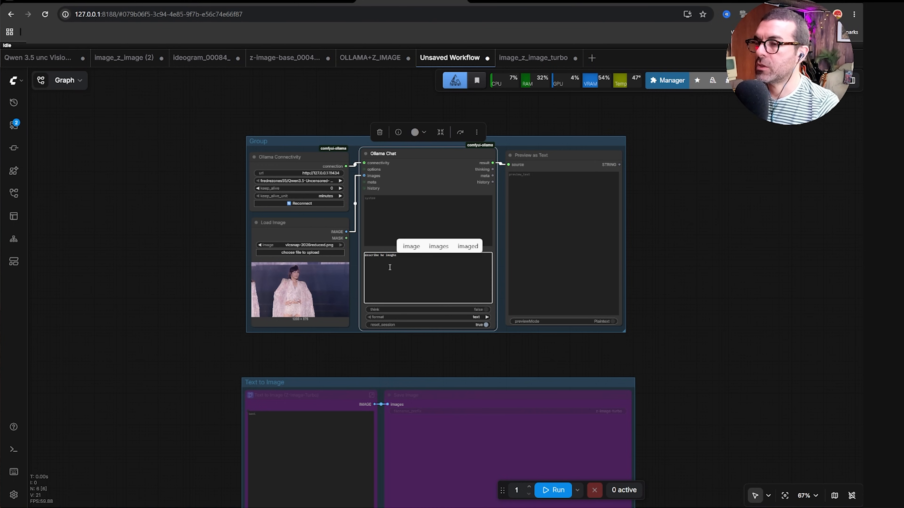
{"action": "key", "text": "BackSpace"}
{"action": "key", "text": "BackSpace"}
{"action": "key", "text": "BackSpace"}
{"action": "key", "text": "BackSpace"}
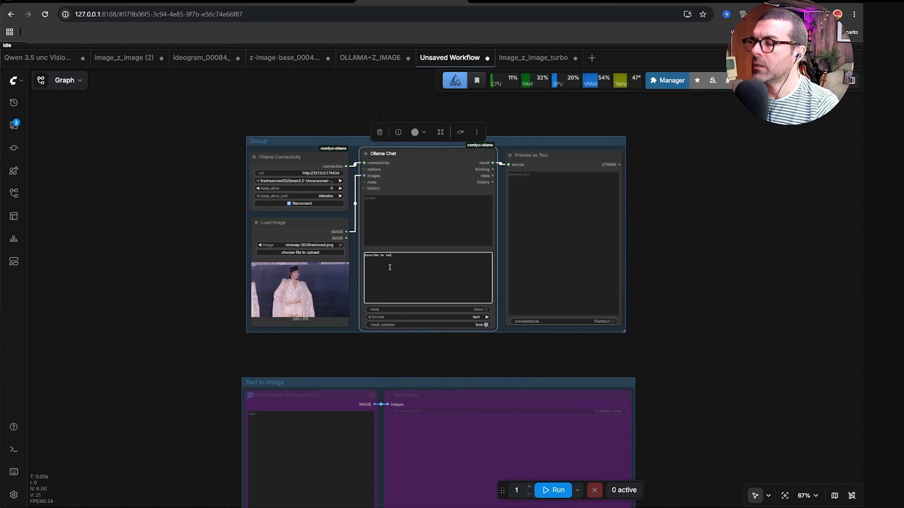
{"action": "type", "text": "age in"}
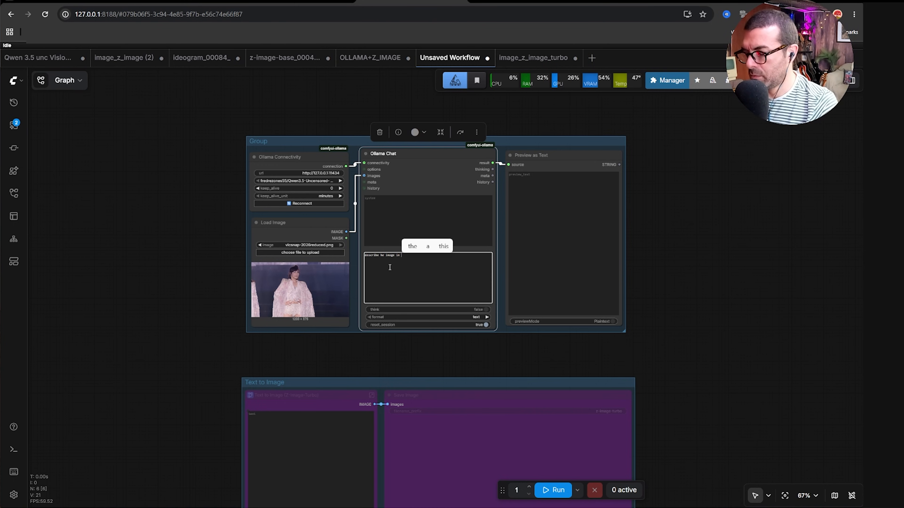
{"action": "type", "text": " 2 p[atra"}
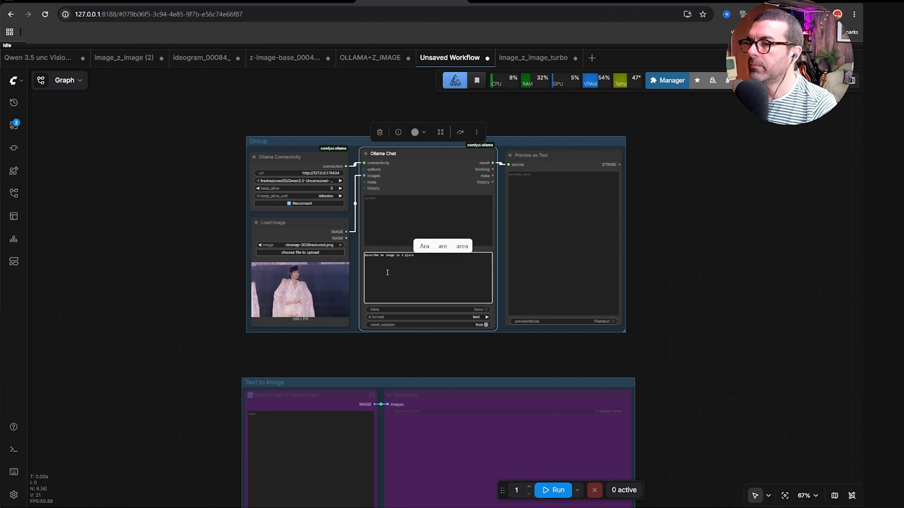
{"action": "left_click", "coordinate": [388, 273]}
{"action": "scroll", "coordinate": [426, 263], "scroll_direction": "up", "scroll_amount": 1}
{"action": "key", "text": "BackSpace"}
{"action": "key", "text": "BackSpace"}
{"action": "key", "text": "BackSpace"}
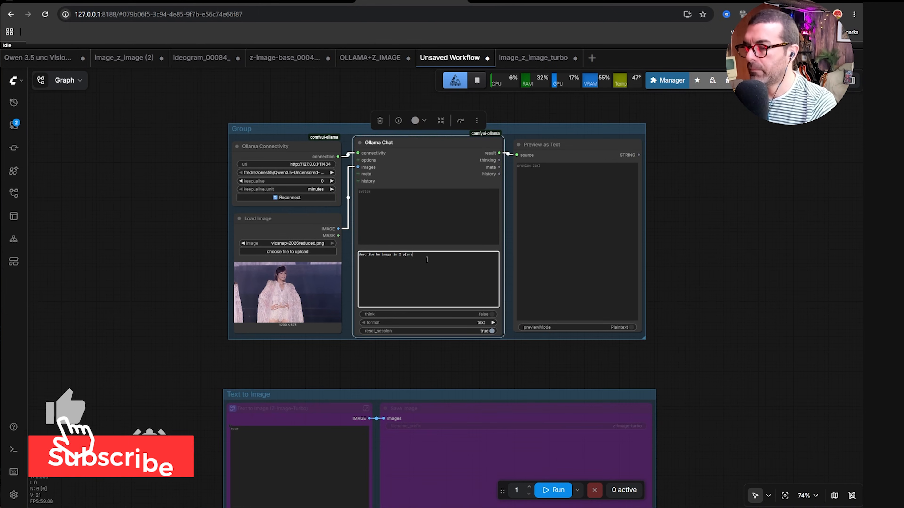
{"action": "type", "text": "aragr"}
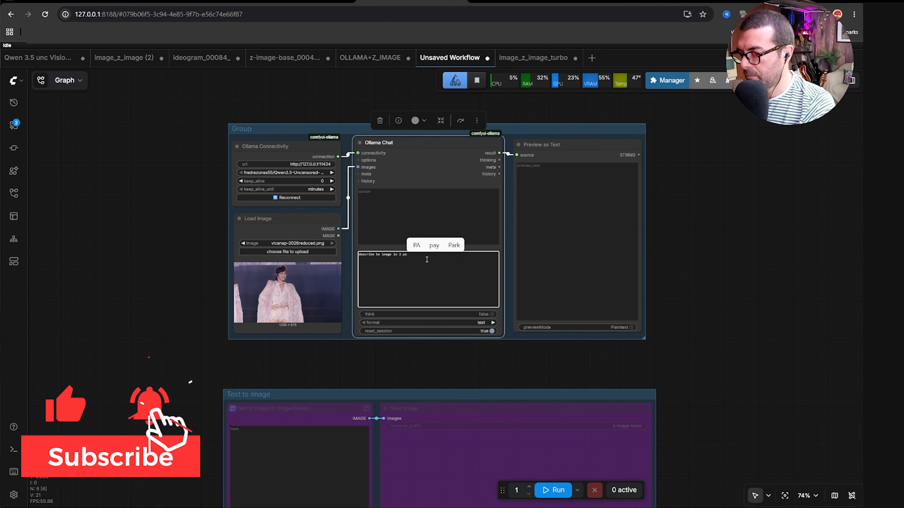
{"action": "type", "text": "aph"}
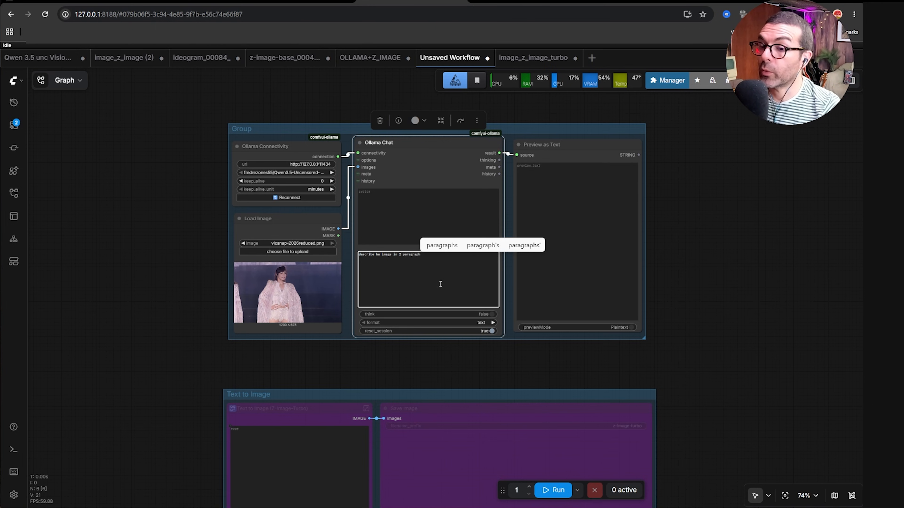
Run the workflow so the Ollama model describes the uploaded image.
{"action": "left_click", "coordinate": [554, 490]}
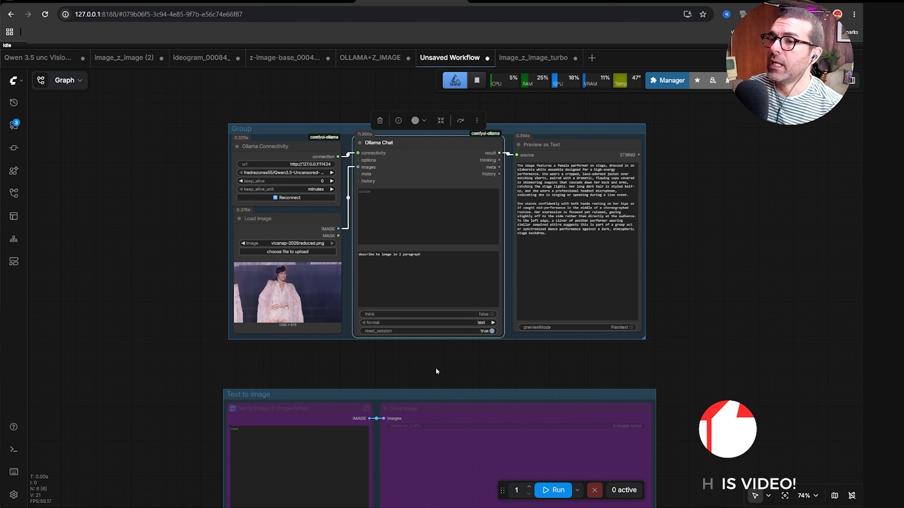
{"action": "scroll", "coordinate": [634, 204], "scroll_direction": "up", "scroll_amount": 5}
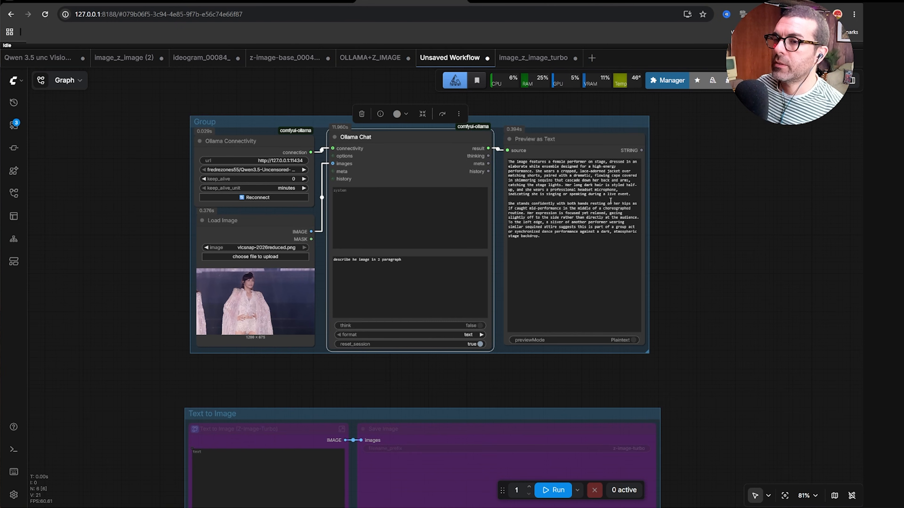
{"action": "scroll", "coordinate": [635, 203], "scroll_direction": "up", "scroll_amount": 1}
{"action": "scroll", "coordinate": [586, 251], "scroll_direction": "down", "scroll_amount": 1}
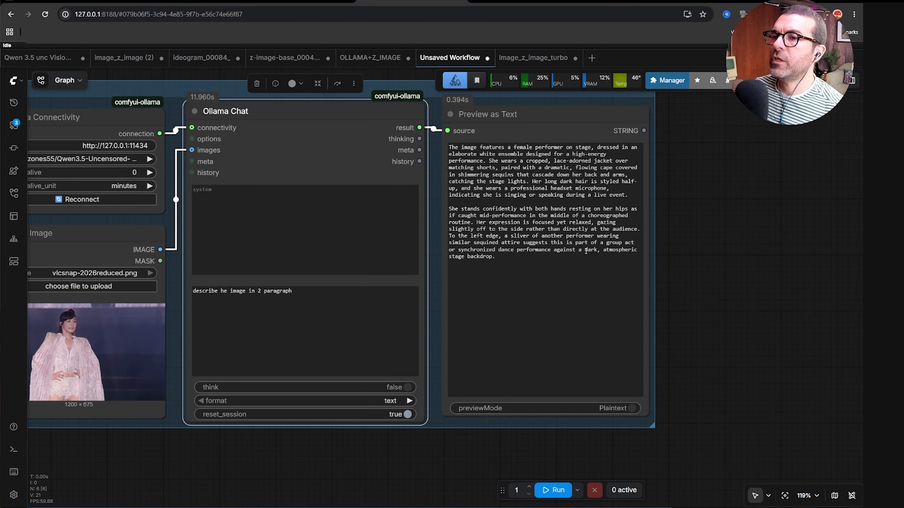
{"action": "scroll", "coordinate": [570, 267], "scroll_direction": "down", "scroll_amount": 1}
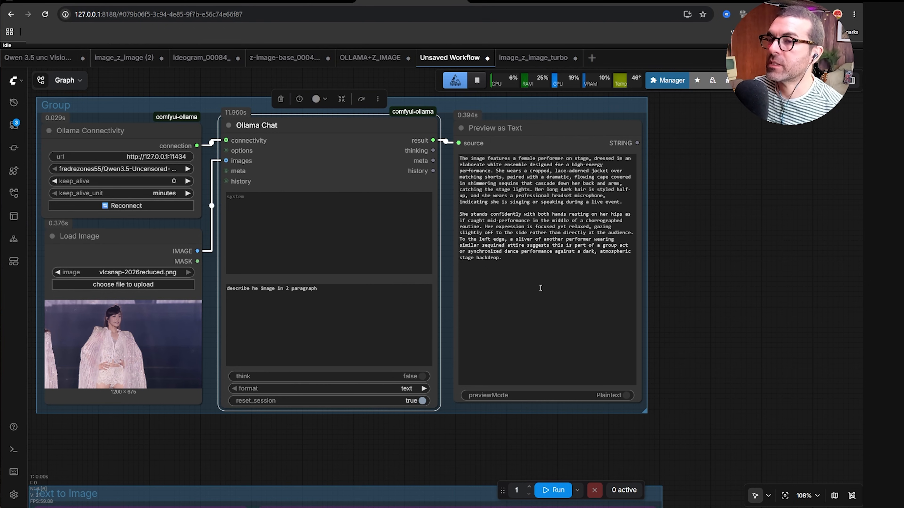
{"action": "scroll", "coordinate": [540, 288], "scroll_direction": "down", "scroll_amount": 1}
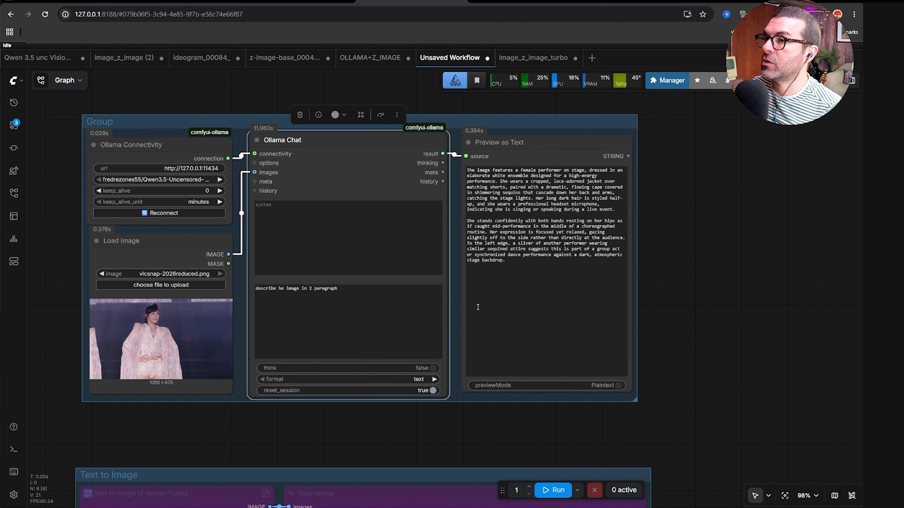
Select and copy the generated description text in the Preview as Text node.
{"action": "left_click_drag", "start_coordinate": [666, 321], "coordinate": [707, 332]}
{"action": "left_click_drag", "start_coordinate": [558, 277], "coordinate": [507, 182]}
{"action": "key", "text": "ctrl+c"}
{"action": "right_click", "coordinate": [530, 205]}
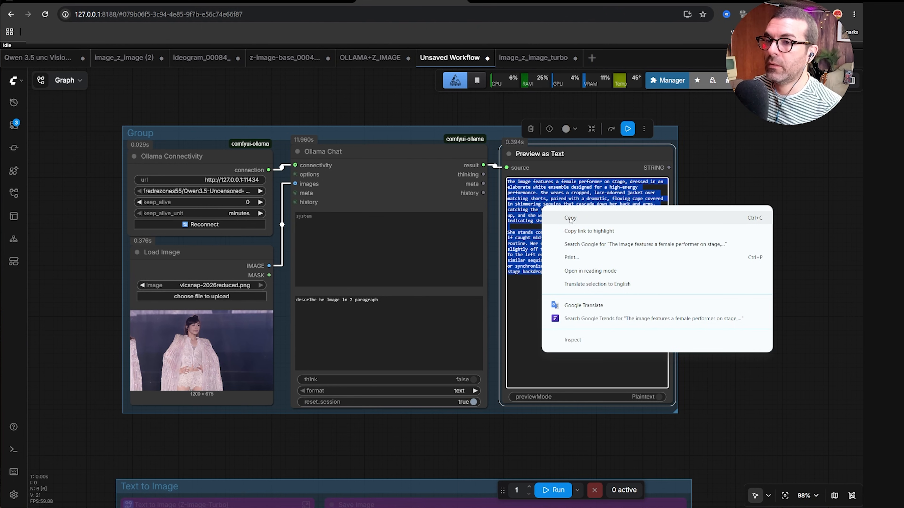
{"action": "left_click", "coordinate": [555, 215]}
Bypass all nodes in the Ollama group.
{"action": "left_click", "coordinate": [374, 142]}
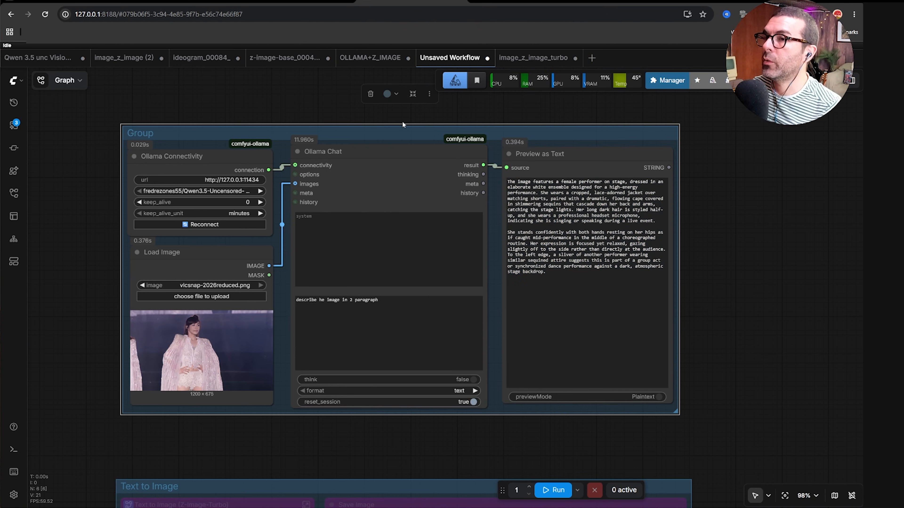
{"action": "left_click", "coordinate": [429, 94]}
{"action": "left_click", "coordinate": [469, 233]}
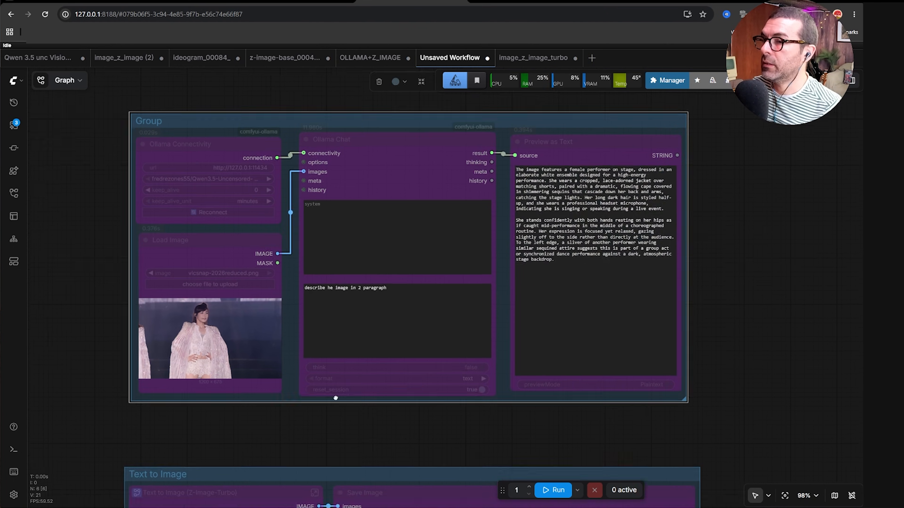
Set the Text to Image group nodes to Always to re-enable them.
{"action": "scroll", "coordinate": [383, 263], "scroll_direction": "down", "scroll_amount": 5}
{"action": "left_click", "coordinate": [403, 289]}
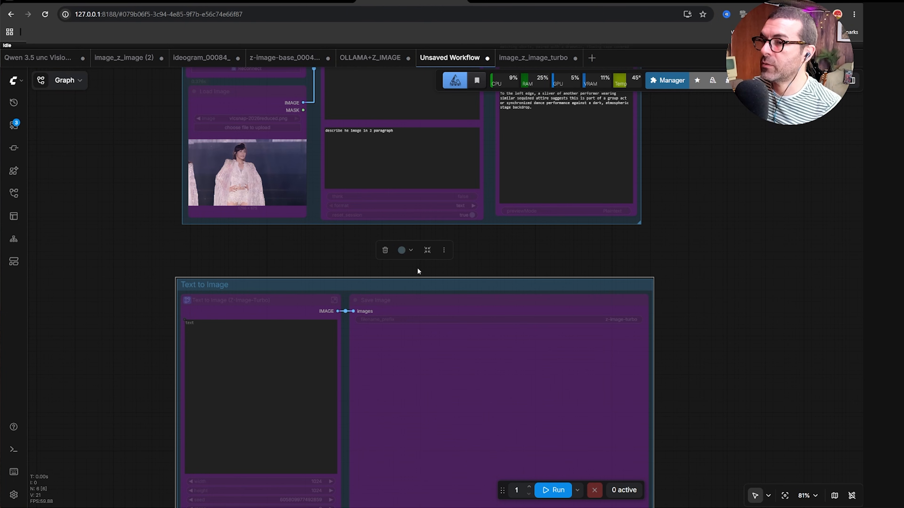
{"action": "left_click", "coordinate": [443, 251]}
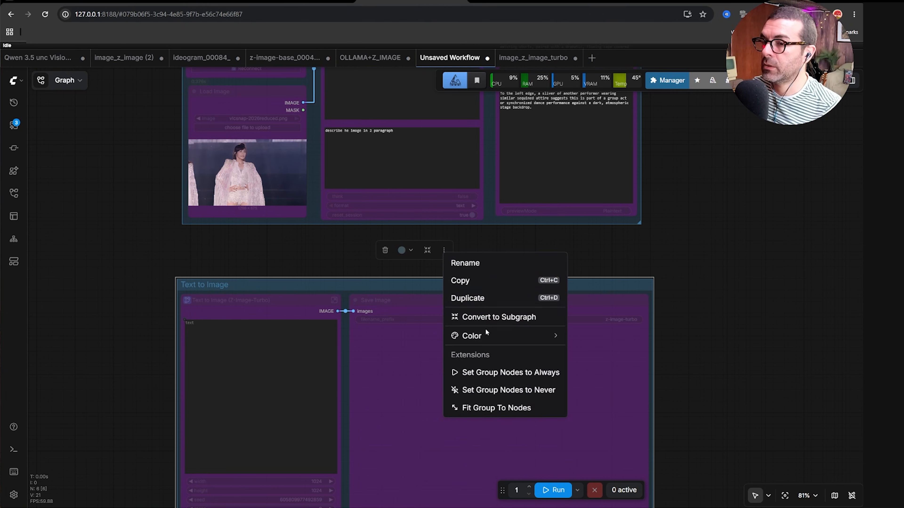
{"action": "left_click", "coordinate": [483, 375]}
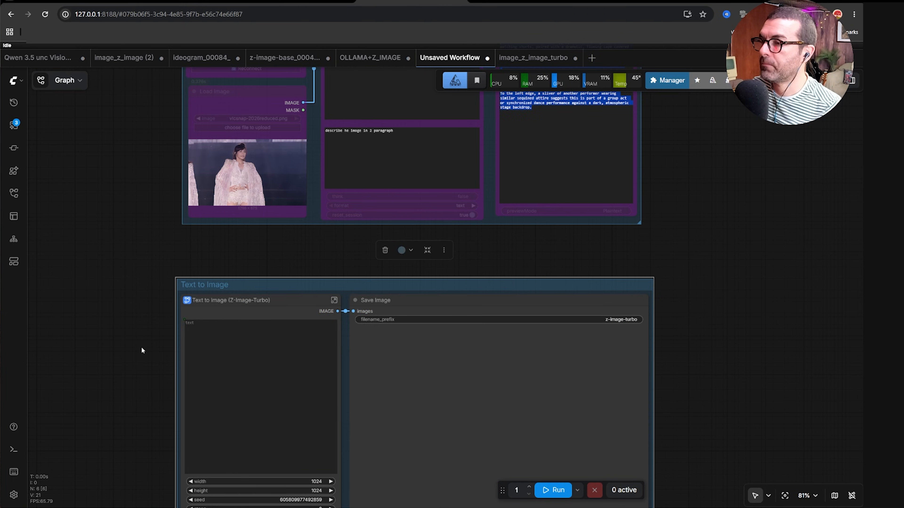
Paste the copied description into the Text to Image (Z-Image-Turbo) text field.
{"action": "left_click", "coordinate": [204, 338]}
{"action": "right_click", "coordinate": [204, 337]}
{"action": "left_click", "coordinate": [227, 234]}
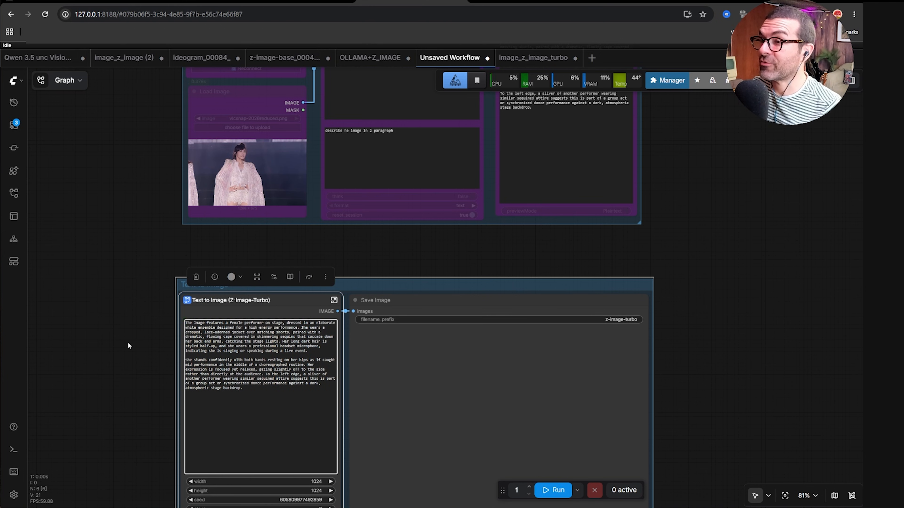
Set the Text to Image width to 1200.
{"action": "scroll", "coordinate": [240, 210], "scroll_direction": "up", "scroll_amount": 9}
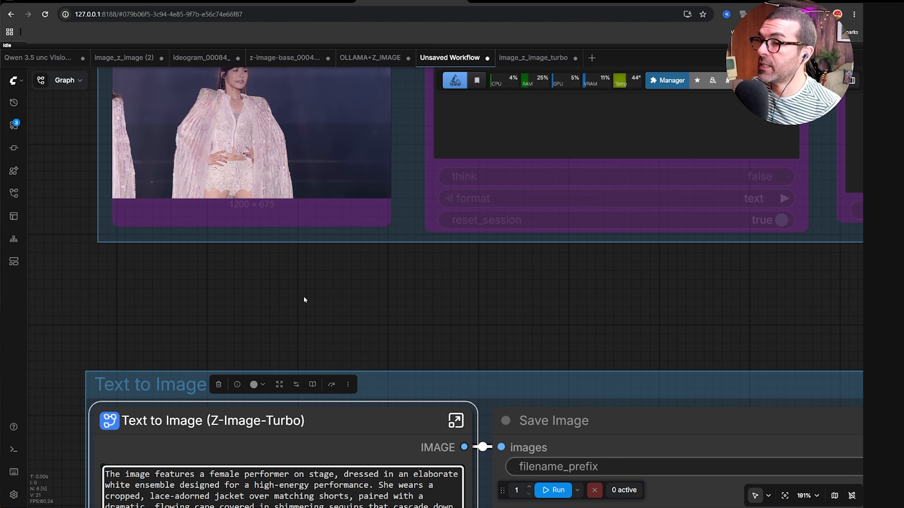
{"action": "left_click_drag", "start_coordinate": [303, 296], "coordinate": [294, 149]}
{"action": "scroll", "coordinate": [307, 301], "scroll_direction": "down", "scroll_amount": 4}
{"action": "left_click_drag", "start_coordinate": [140, 365], "coordinate": [157, 222]}
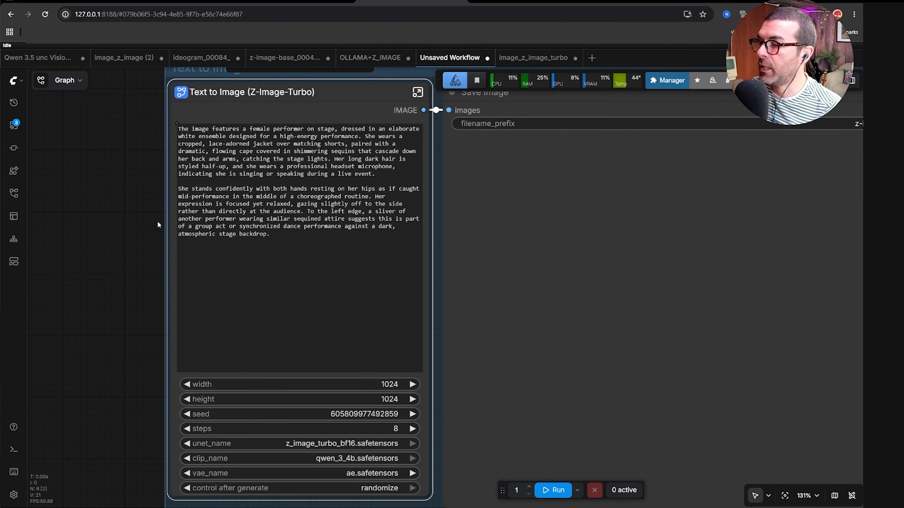
{"action": "left_click_drag", "start_coordinate": [147, 300], "coordinate": [144, 271]}
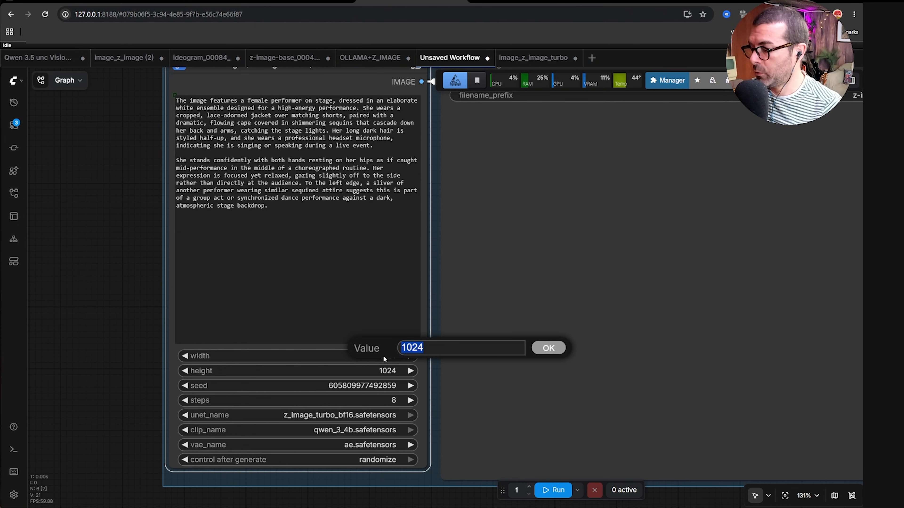
{"action": "type", "text": "1200"}
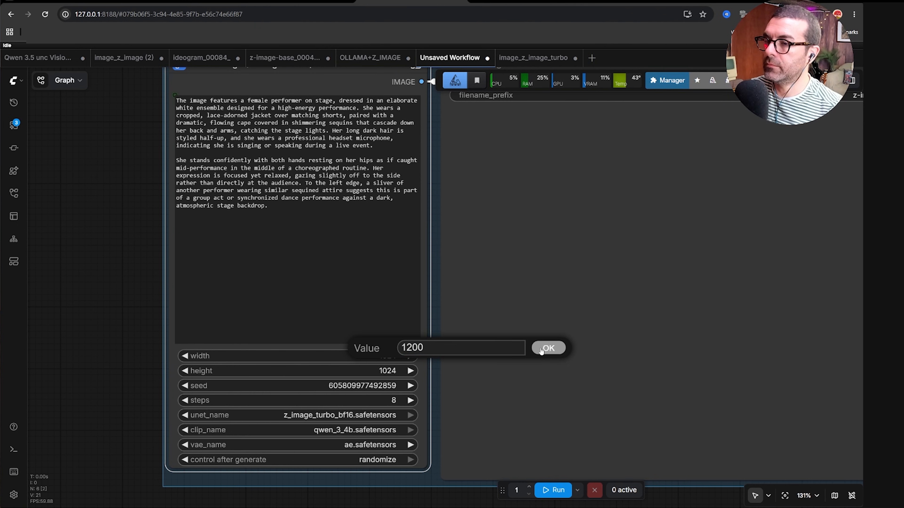
{"action": "left_click", "coordinate": [541, 351]}
Set the Text to Image height to 672 and nudge it up one step to 688.
{"action": "left_click", "coordinate": [383, 373]}
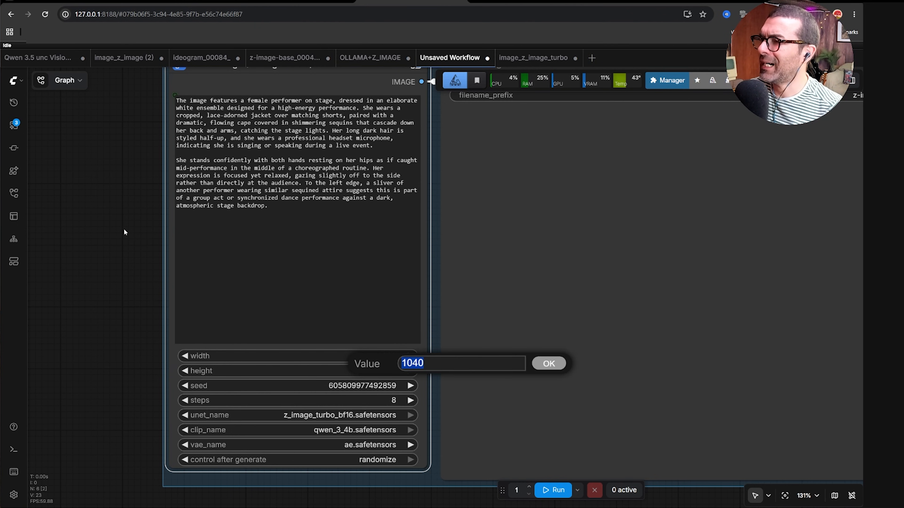
{"action": "scroll", "coordinate": [124, 232], "scroll_direction": "up", "scroll_amount": 7}
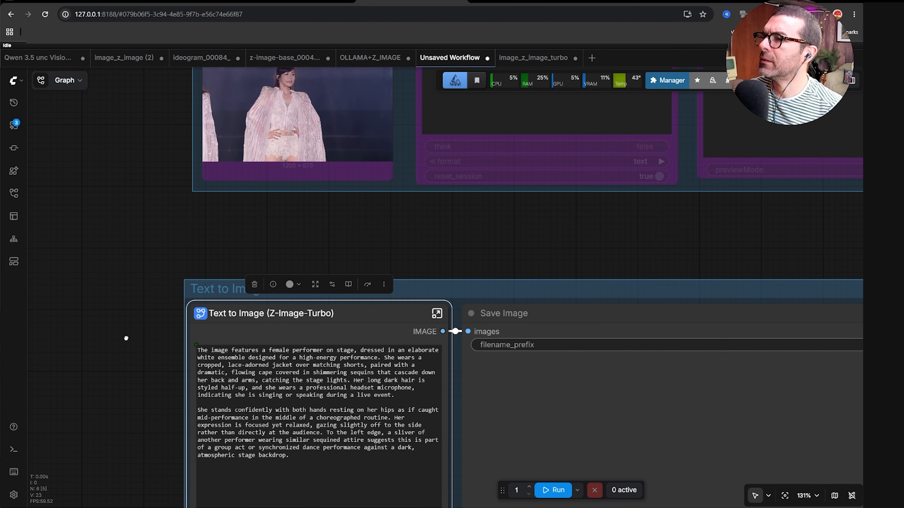
{"action": "scroll", "coordinate": [126, 339], "scroll_direction": "down", "scroll_amount": 8}
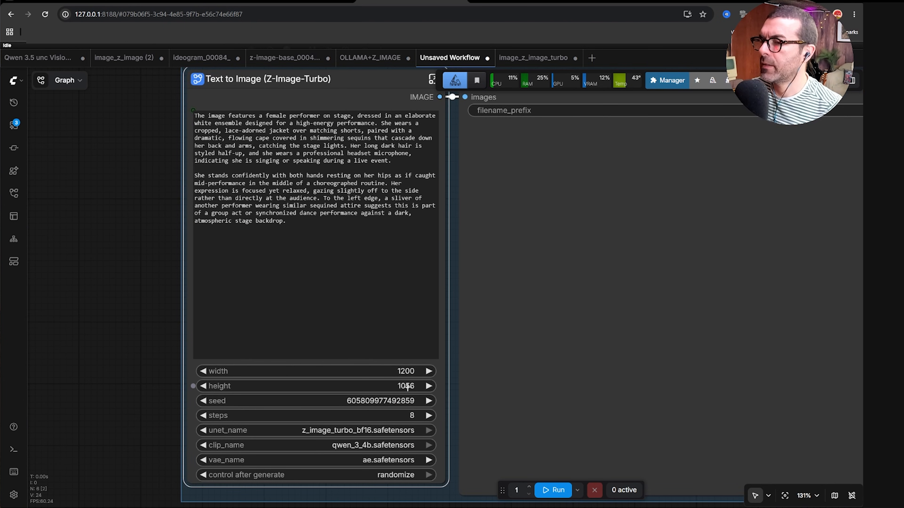
{"action": "left_click", "coordinate": [409, 386]}
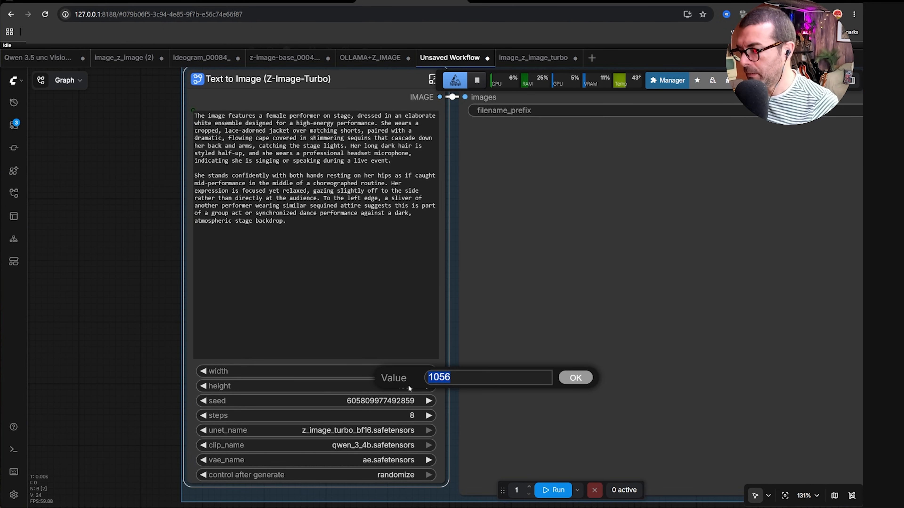
{"action": "type", "text": "672"}
{"action": "left_click", "coordinate": [574, 378]}
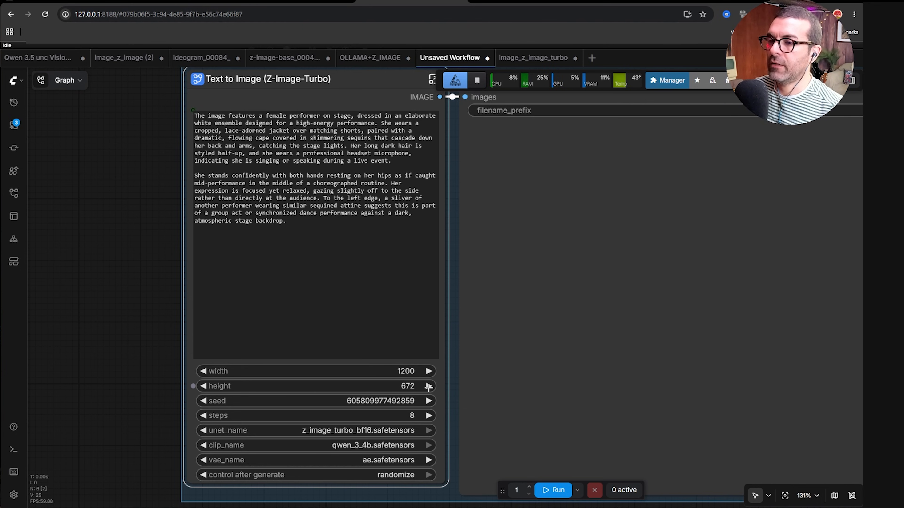
{"action": "left_click", "coordinate": [429, 386]}
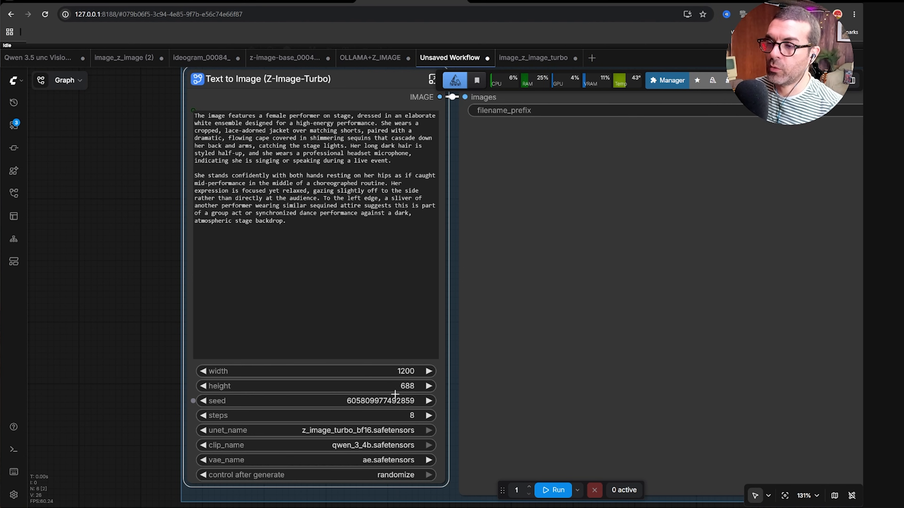
Set the Text to Image height back to 672 and run the workflow to generate an image.
{"action": "left_click", "coordinate": [204, 386]}
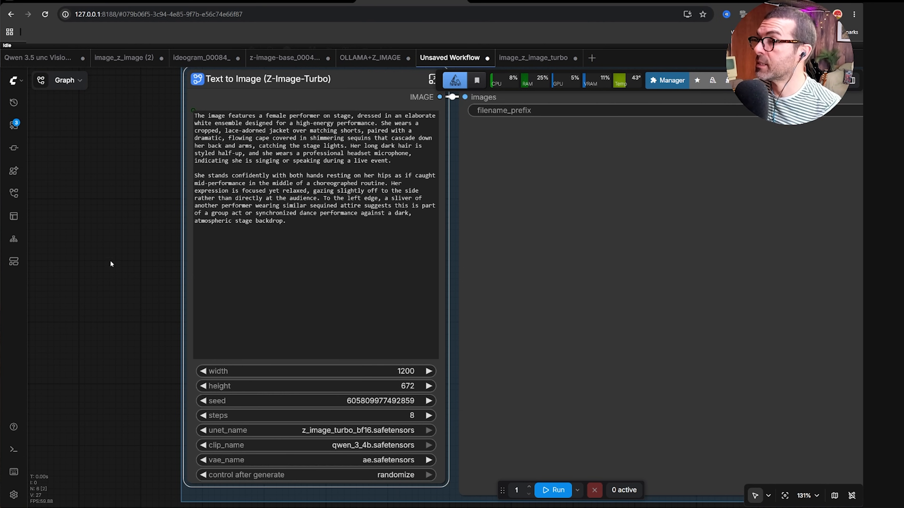
{"action": "scroll", "coordinate": [111, 263], "scroll_direction": "down", "scroll_amount": 5}
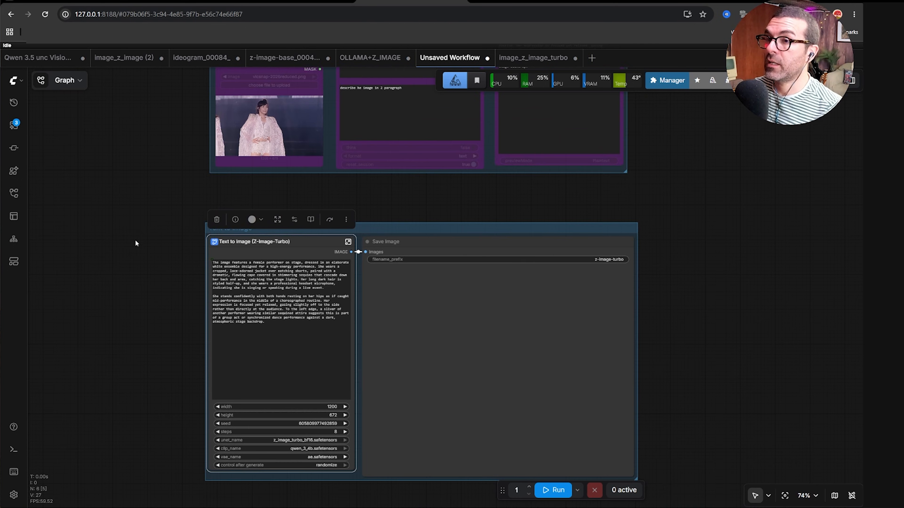
{"action": "scroll", "coordinate": [135, 239], "scroll_direction": "up", "scroll_amount": 5}
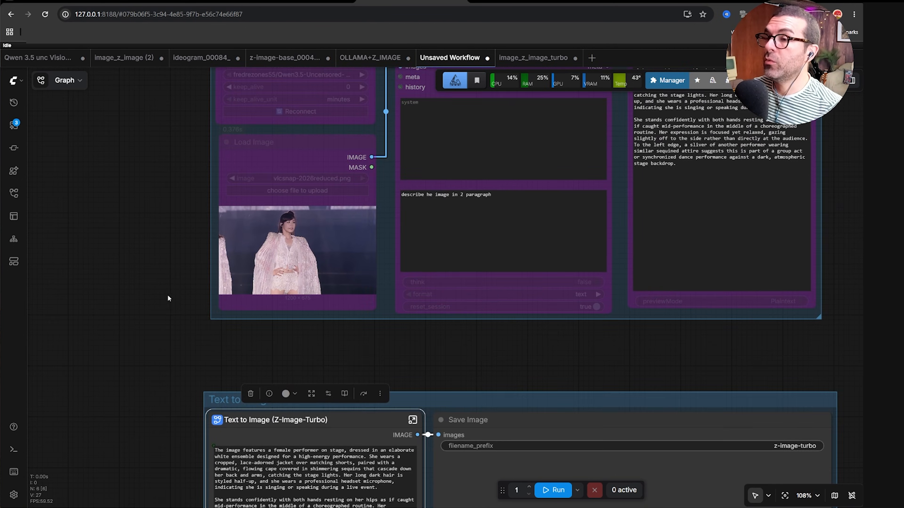
{"action": "scroll", "coordinate": [168, 298], "scroll_direction": "up", "scroll_amount": 5}
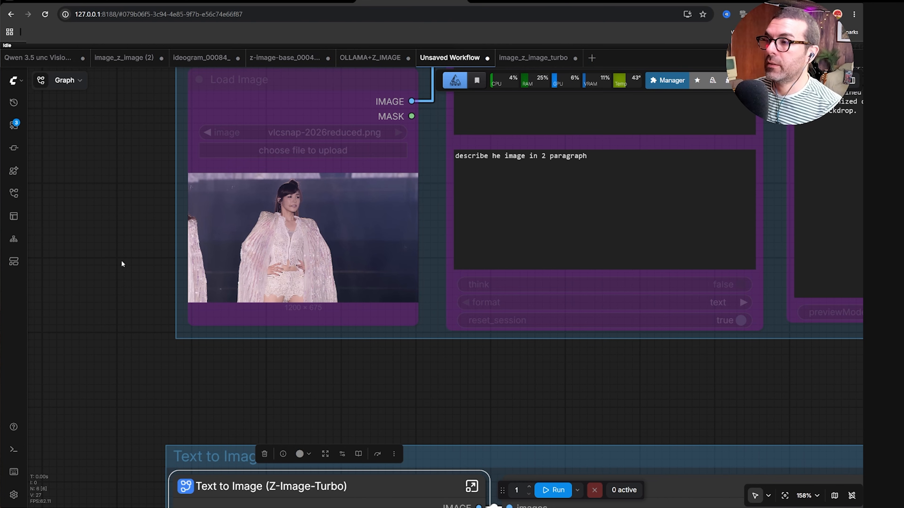
{"action": "scroll", "coordinate": [122, 260], "scroll_direction": "down", "scroll_amount": 7}
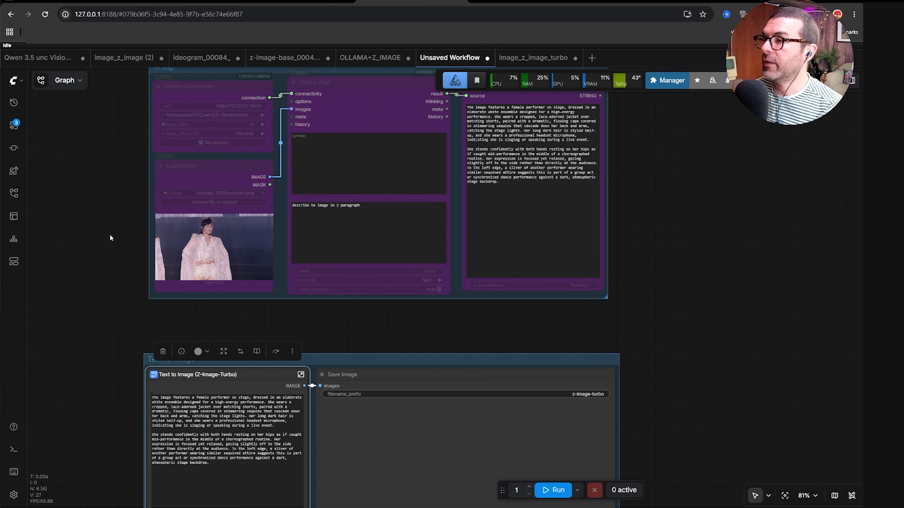
{"action": "left_click_drag", "start_coordinate": [109, 238], "coordinate": [157, 262]}
{"action": "scroll", "coordinate": [173, 237], "scroll_direction": "down", "scroll_amount": 1}
{"action": "scroll", "coordinate": [173, 238], "scroll_direction": "up", "scroll_amount": 2}
{"action": "scroll", "coordinate": [138, 251], "scroll_direction": "down", "scroll_amount": 1}
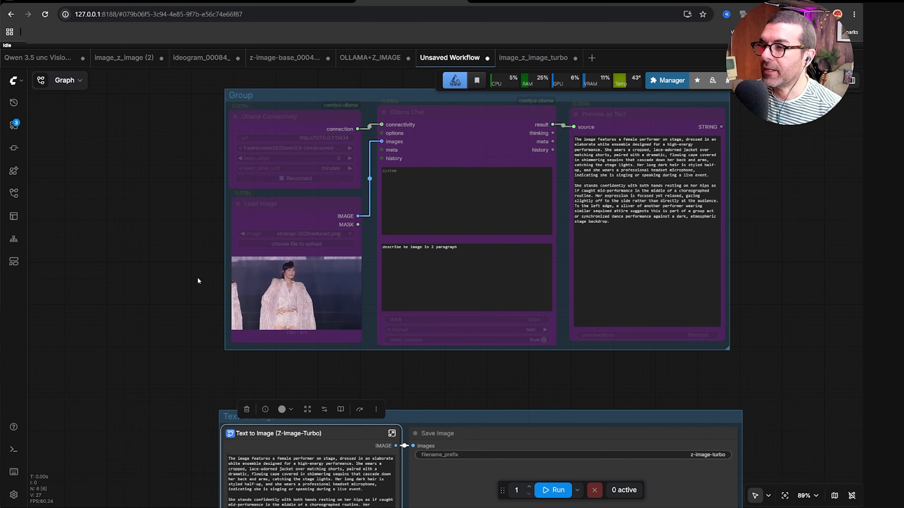
{"action": "scroll", "coordinate": [197, 276], "scroll_direction": "up", "scroll_amount": 1}
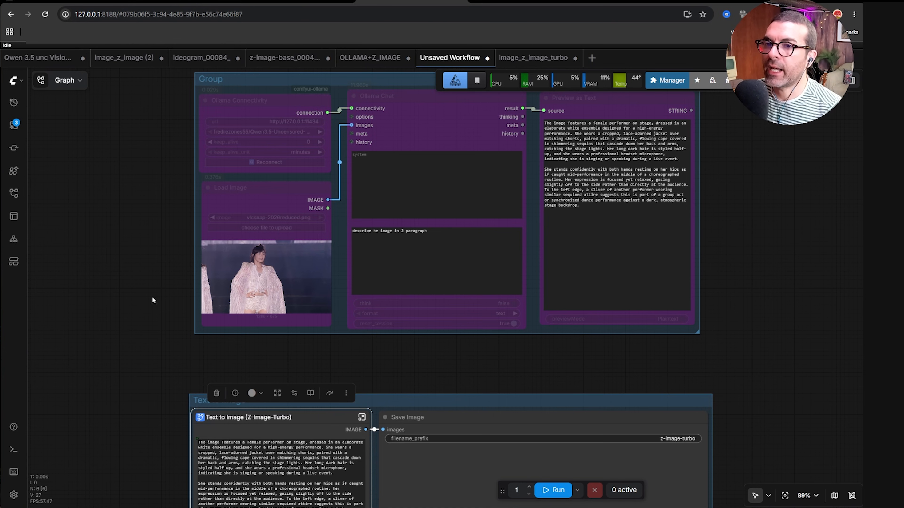
{"action": "scroll", "coordinate": [153, 301], "scroll_direction": "down", "scroll_amount": 1}
{"action": "left_click_drag", "start_coordinate": [151, 297], "coordinate": [167, 306]}
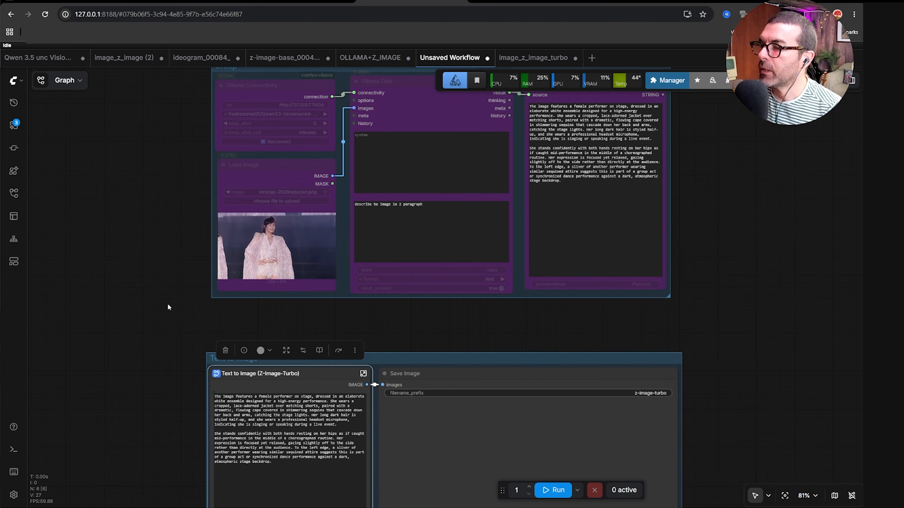
{"action": "scroll", "coordinate": [169, 307], "scroll_direction": "down", "scroll_amount": 5}
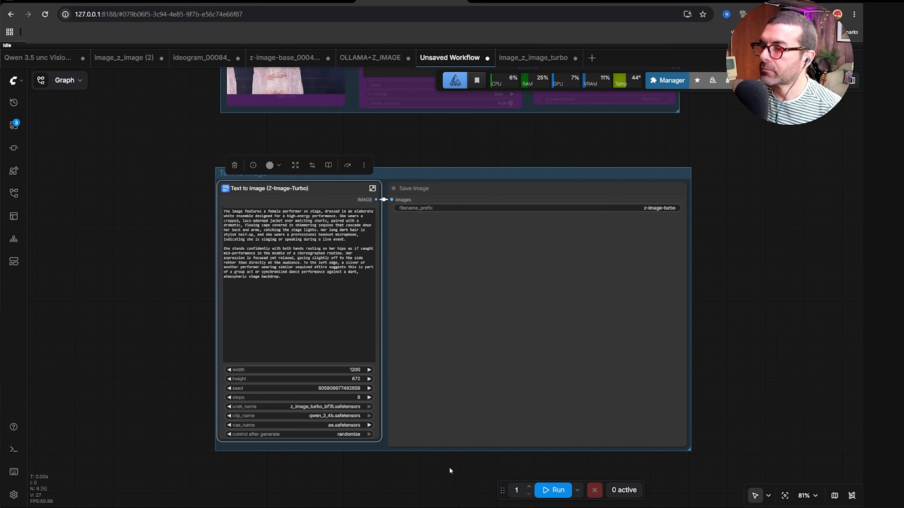
{"action": "left_click", "coordinate": [554, 490]}
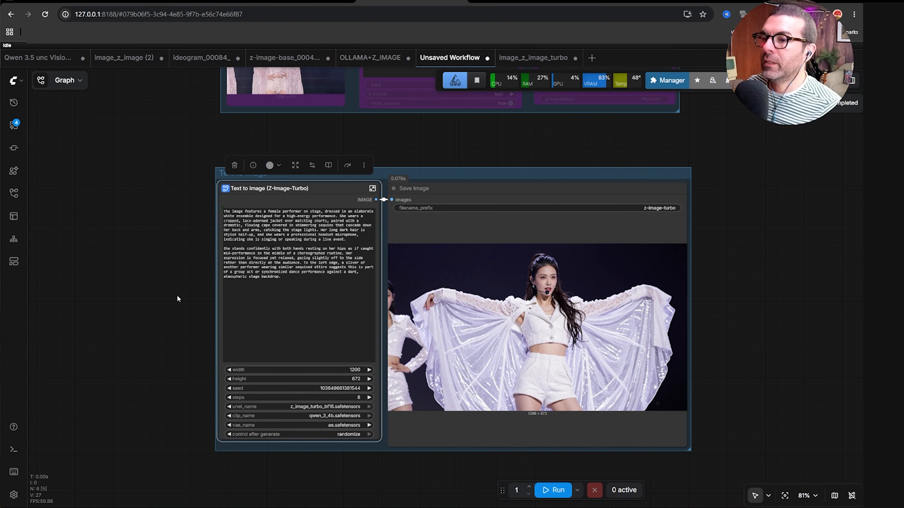
Bypass the Text to Image group nodes.
{"action": "scroll", "coordinate": [178, 299], "scroll_direction": "down", "scroll_amount": 2}
{"action": "left_click_drag", "start_coordinate": [165, 277], "coordinate": [192, 330]}
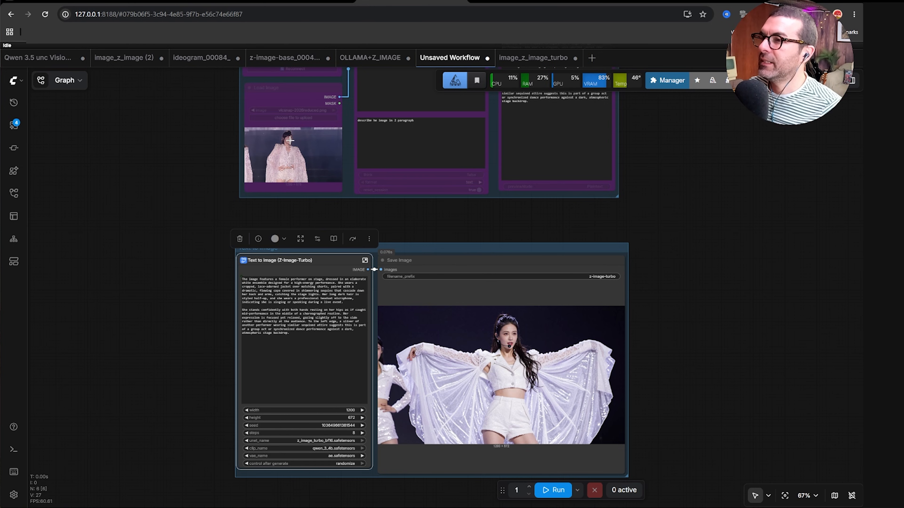
{"action": "scroll", "coordinate": [192, 255], "scroll_direction": "down", "scroll_amount": 1}
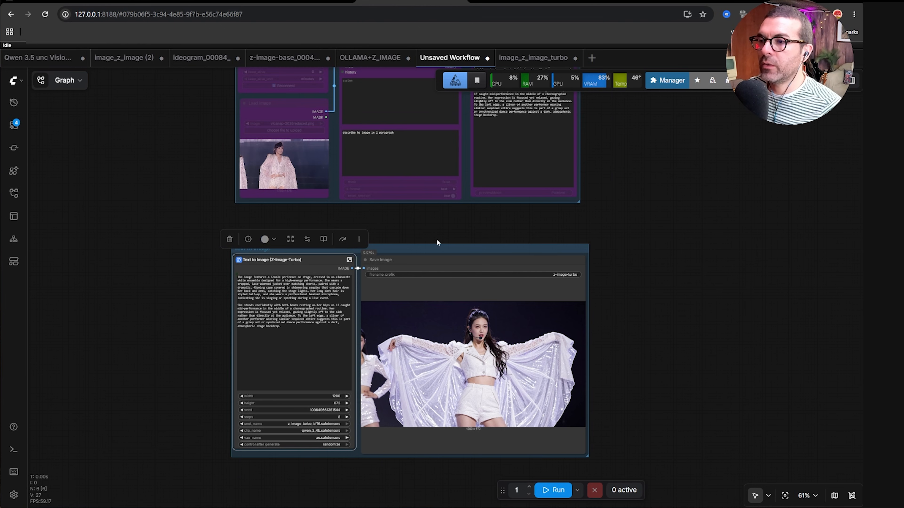
{"action": "left_click_drag", "start_coordinate": [436, 247], "coordinate": [424, 230]}
{"action": "left_click_drag", "start_coordinate": [138, 217], "coordinate": [169, 278]}
{"action": "scroll", "coordinate": [219, 215], "scroll_direction": "up", "scroll_amount": 1}
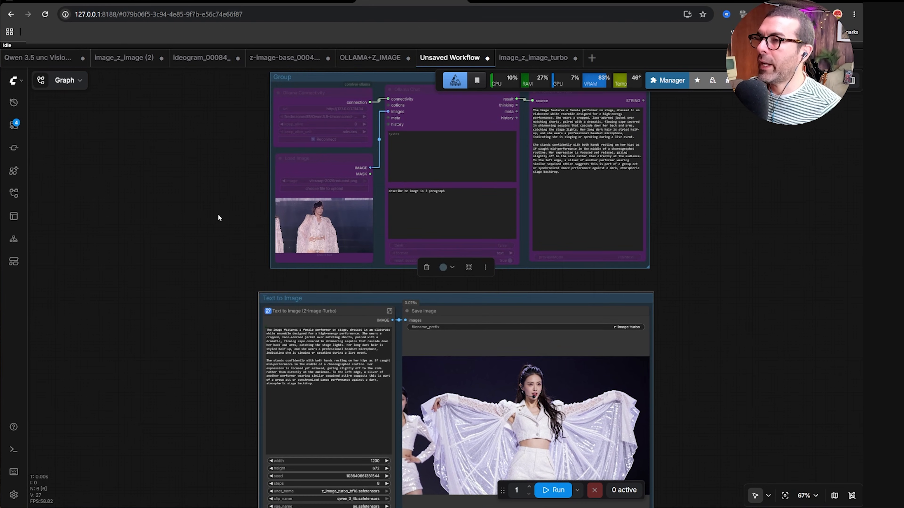
{"action": "scroll", "coordinate": [218, 215], "scroll_direction": "up", "scroll_amount": 1}
{"action": "left_click_drag", "start_coordinate": [224, 186], "coordinate": [211, 210]}
{"action": "left_click", "coordinate": [496, 300]}
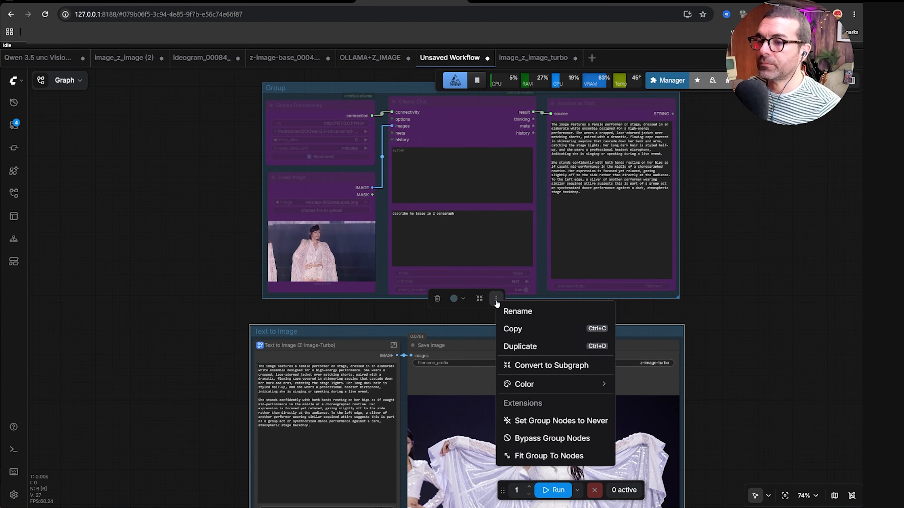
{"action": "left_click", "coordinate": [569, 438]}
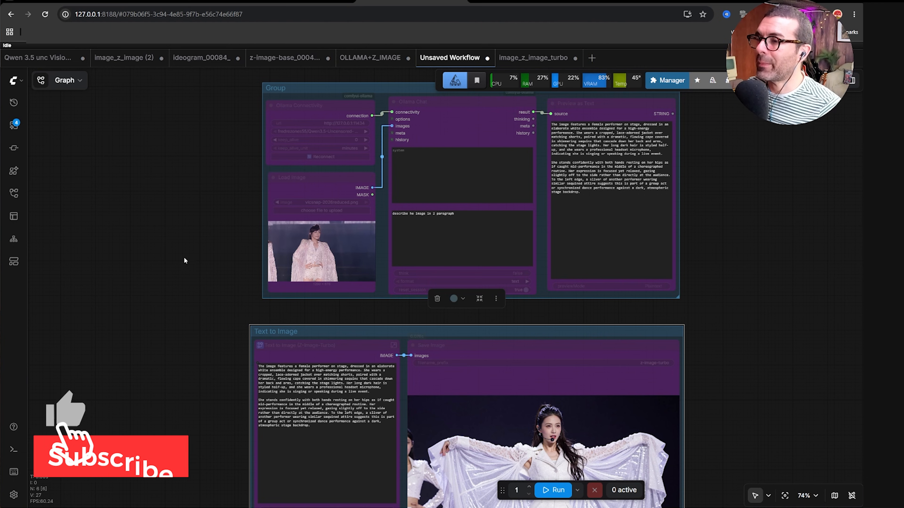
Re-enable the Ollama group nodes by setting them to Always.
{"action": "left_click_drag", "start_coordinate": [411, 93], "coordinate": [402, 133]}
{"action": "left_click", "coordinate": [445, 127]}
{"action": "left_click", "coordinate": [490, 94]}
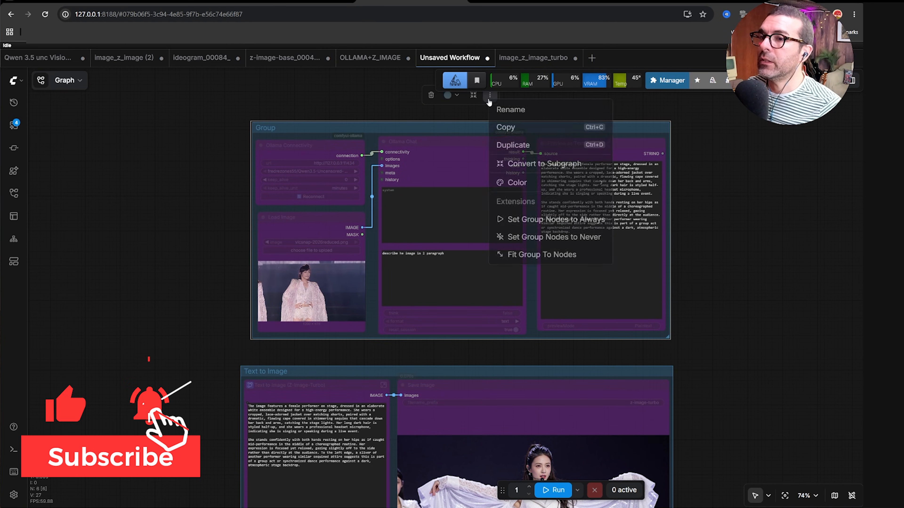
{"action": "left_click", "coordinate": [540, 237]}
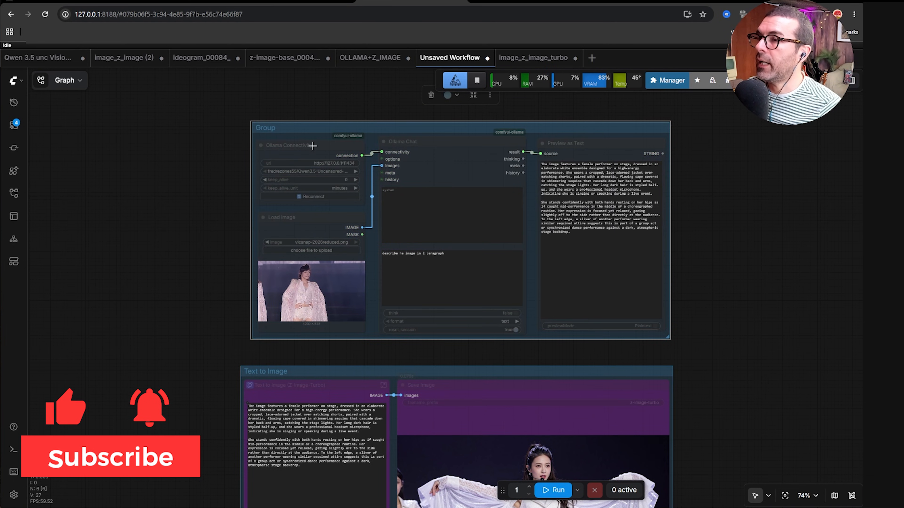
{"action": "left_click", "coordinate": [489, 95]}
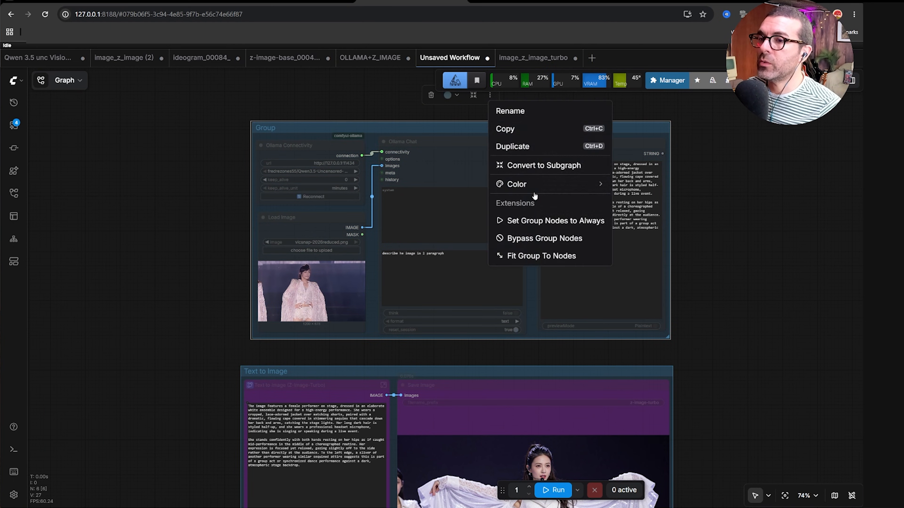
{"action": "left_click", "coordinate": [546, 221]}
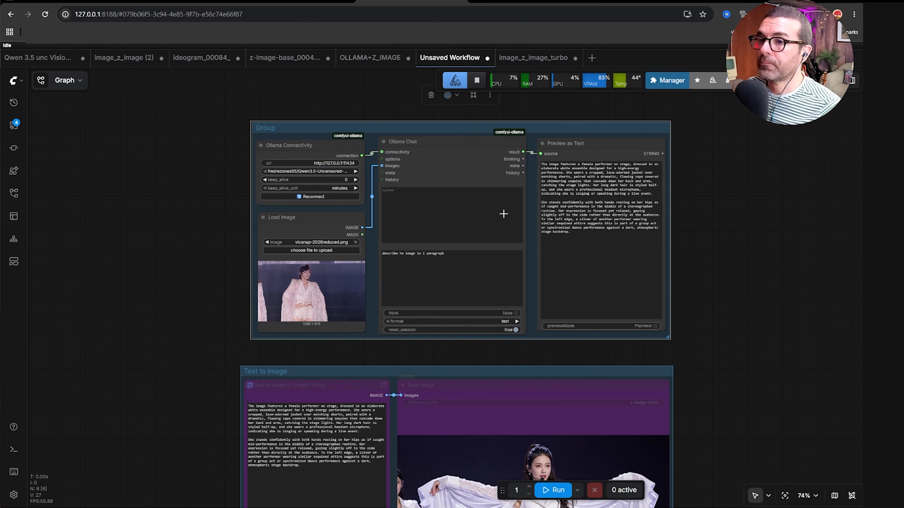
Switch the Ollama model to Gemma-4-Uncensored-HauhauCS-Aggressive:e4b and run the workflow.
{"action": "left_click", "coordinate": [321, 174]}
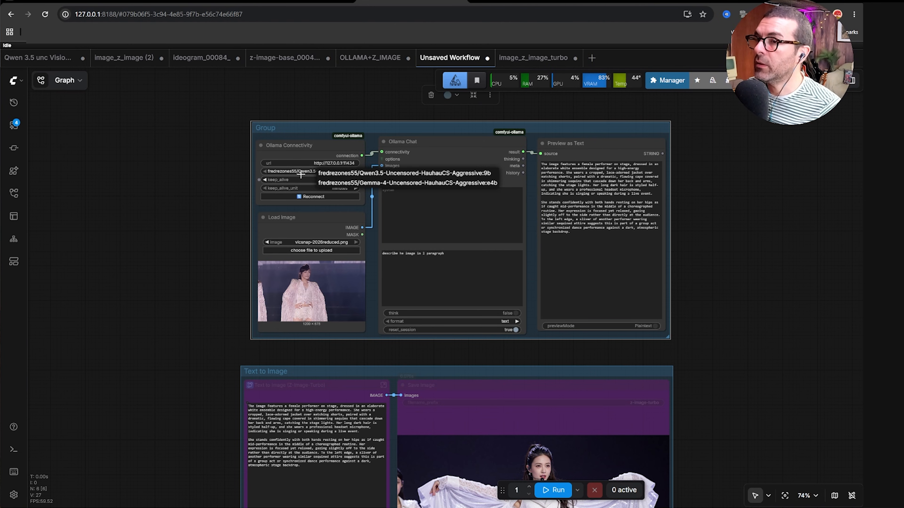
{"action": "left_click", "coordinate": [383, 183]}
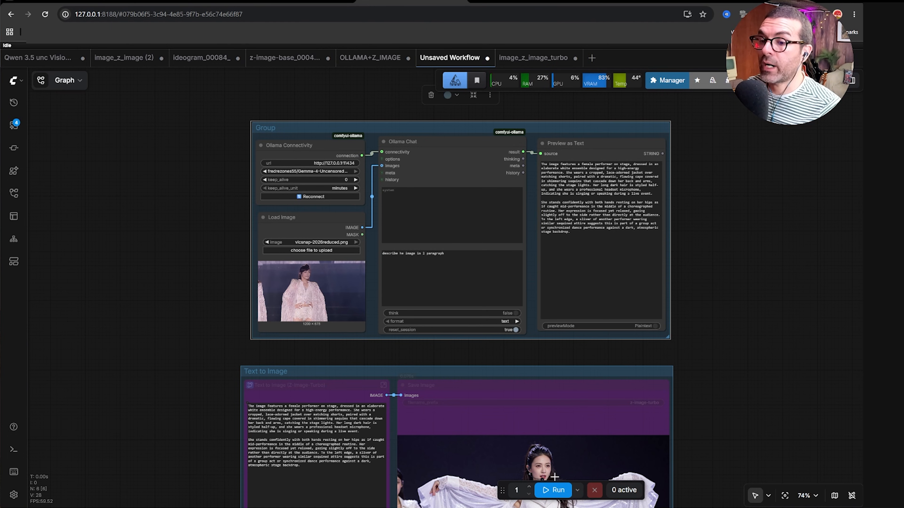
{"action": "left_click", "coordinate": [551, 496]}
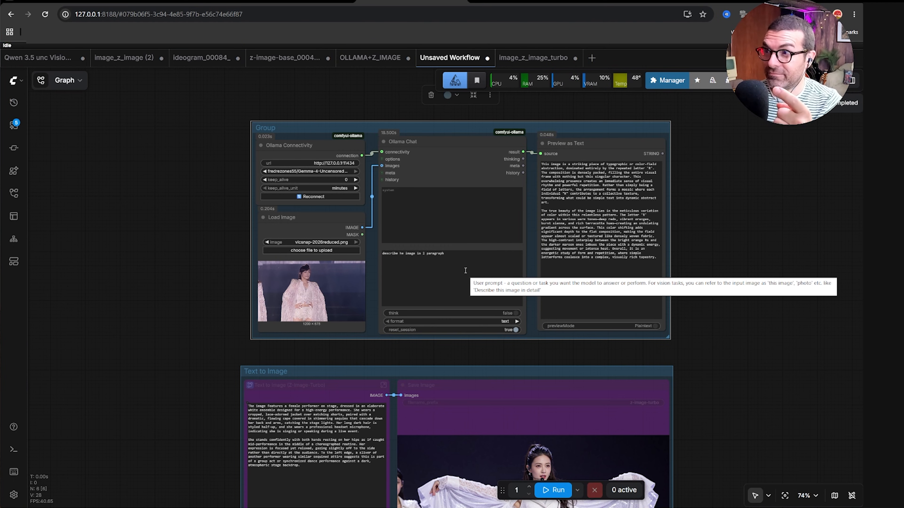
Copy the generated description from the Preview as Text node.
{"action": "left_click_drag", "start_coordinate": [658, 261], "coordinate": [542, 165]}
{"action": "right_click", "coordinate": [565, 185]}
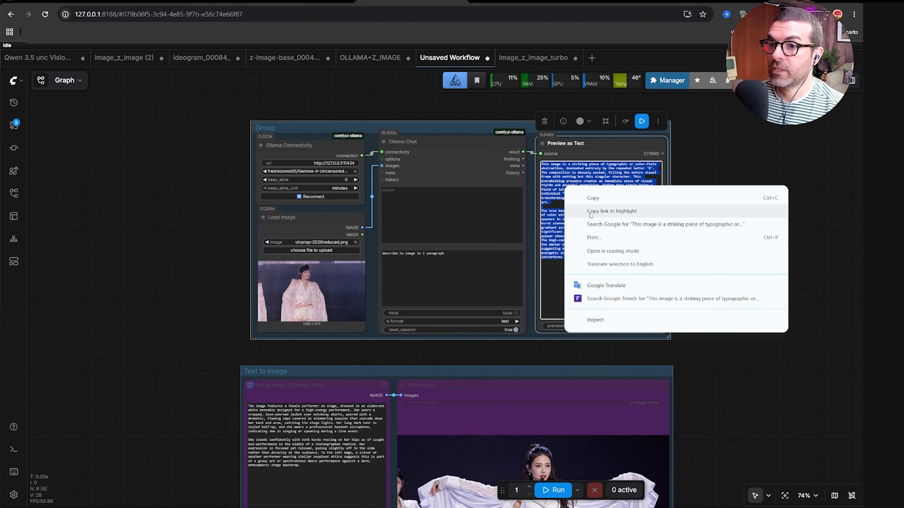
{"action": "left_click", "coordinate": [587, 198]}
Bypass the Ollama group nodes.
{"action": "left_click", "coordinate": [454, 132]}
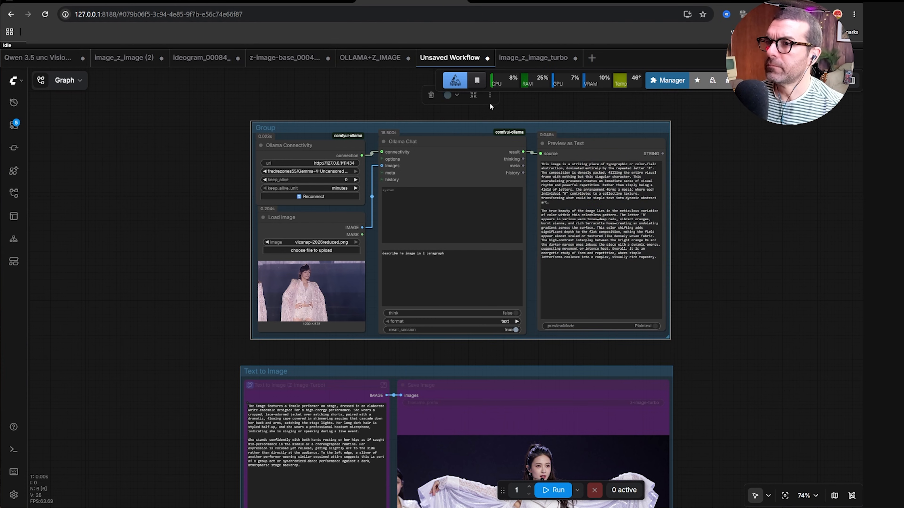
{"action": "left_click", "coordinate": [490, 94]}
{"action": "left_click", "coordinate": [534, 235]}
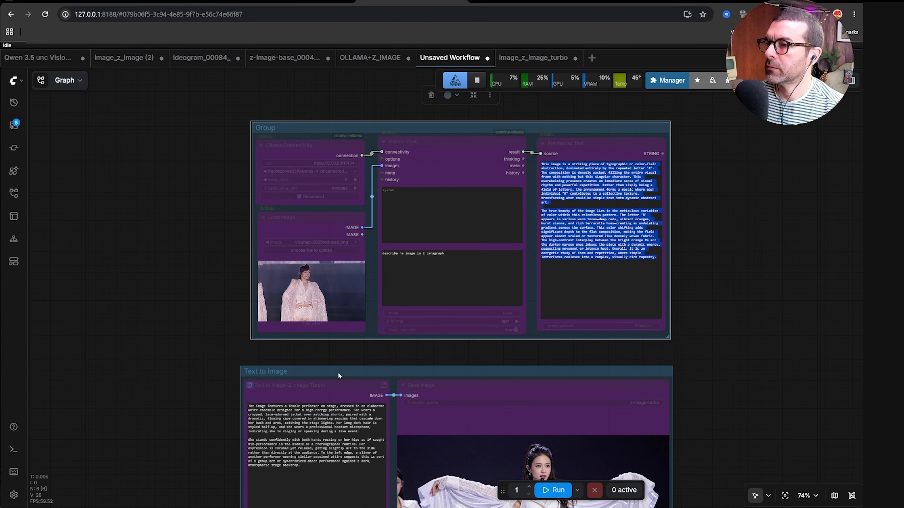
Set the Text to Image group nodes to Always.
{"action": "left_click", "coordinate": [351, 373]}
{"action": "left_click", "coordinate": [486, 338]}
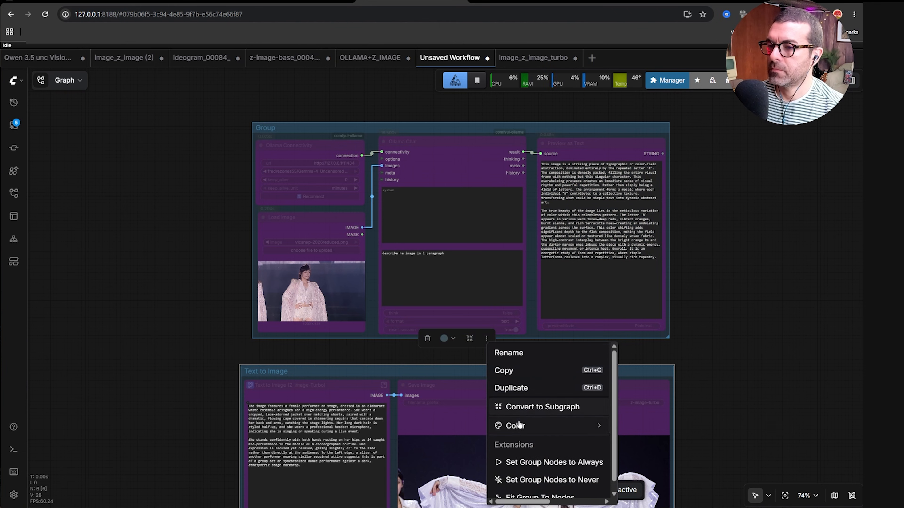
{"action": "left_click", "coordinate": [513, 462]}
Replace the Text to Image prompt with the copied description and run the generation.
{"action": "left_click_drag", "start_coordinate": [216, 390], "coordinate": [225, 284]}
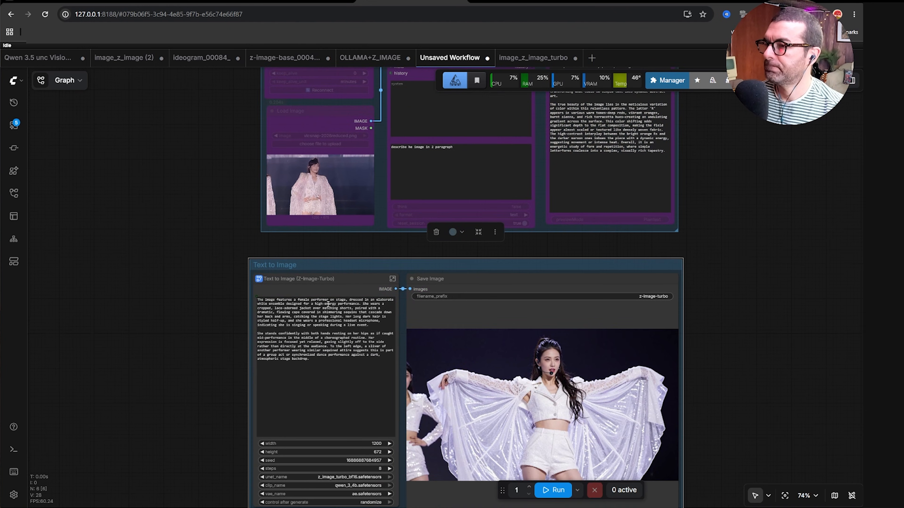
{"action": "left_click_drag", "start_coordinate": [333, 370], "coordinate": [253, 302]}
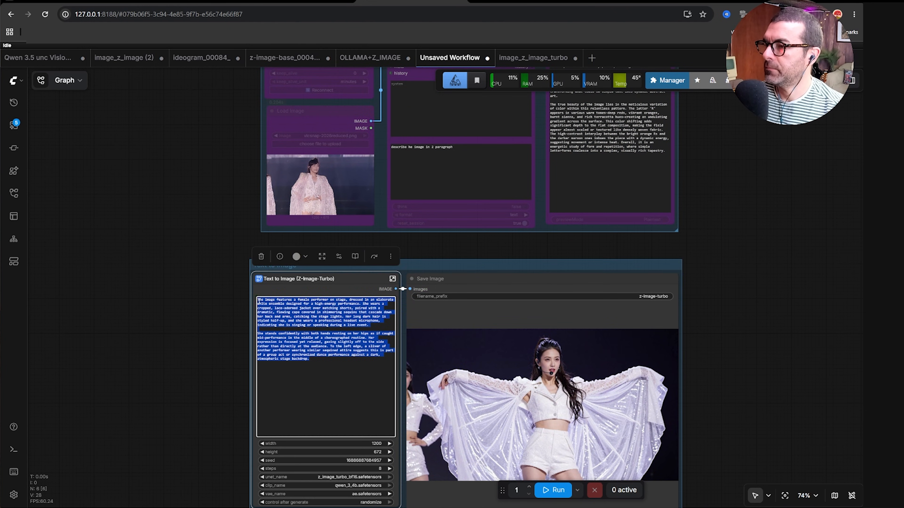
{"action": "right_click", "coordinate": [292, 310]}
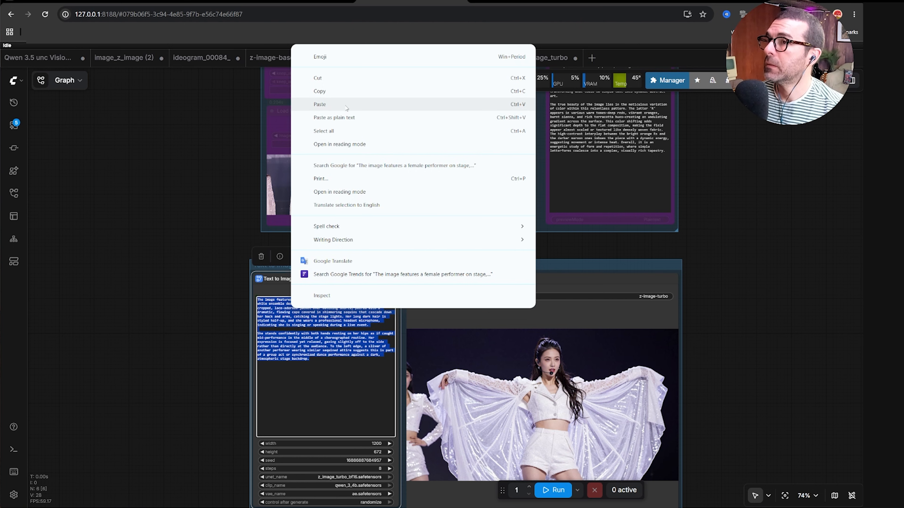
{"action": "left_click", "coordinate": [306, 105]}
{"action": "left_click_drag", "start_coordinate": [741, 403], "coordinate": [723, 348]}
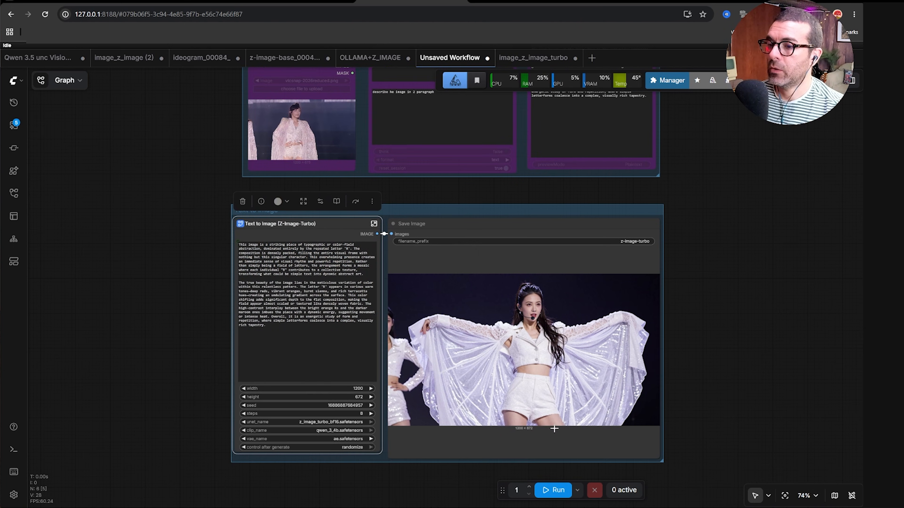
{"action": "left_click", "coordinate": [556, 491]}
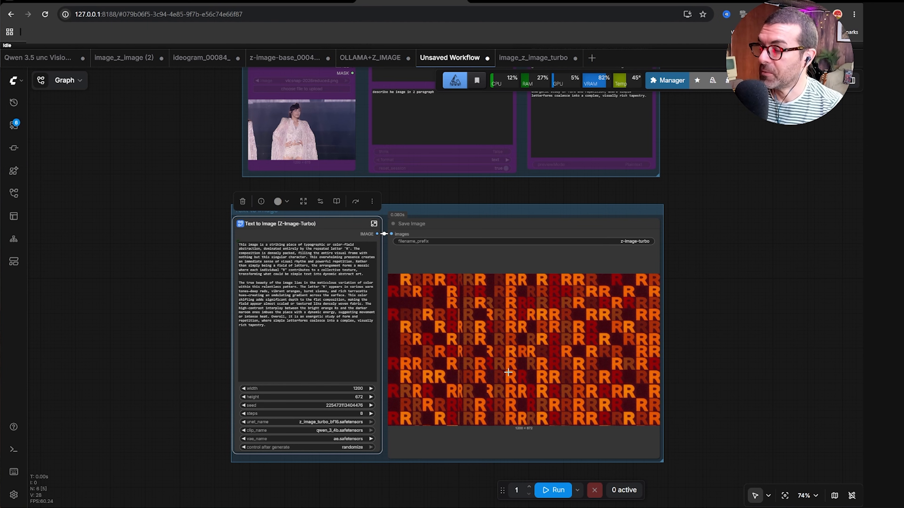
Bypass the Text to Image group nodes again.
{"action": "left_click_drag", "start_coordinate": [179, 287], "coordinate": [211, 288]}
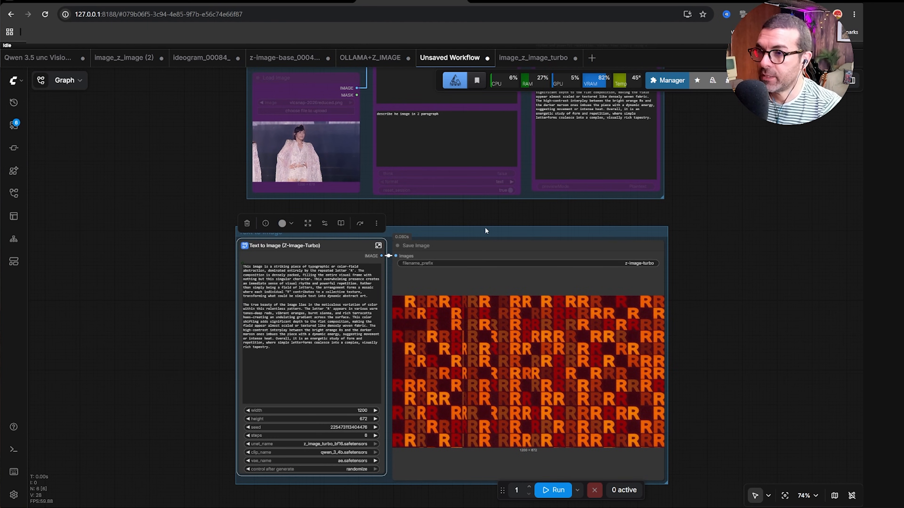
{"action": "left_click", "coordinate": [459, 234]}
{"action": "left_click", "coordinate": [480, 198]}
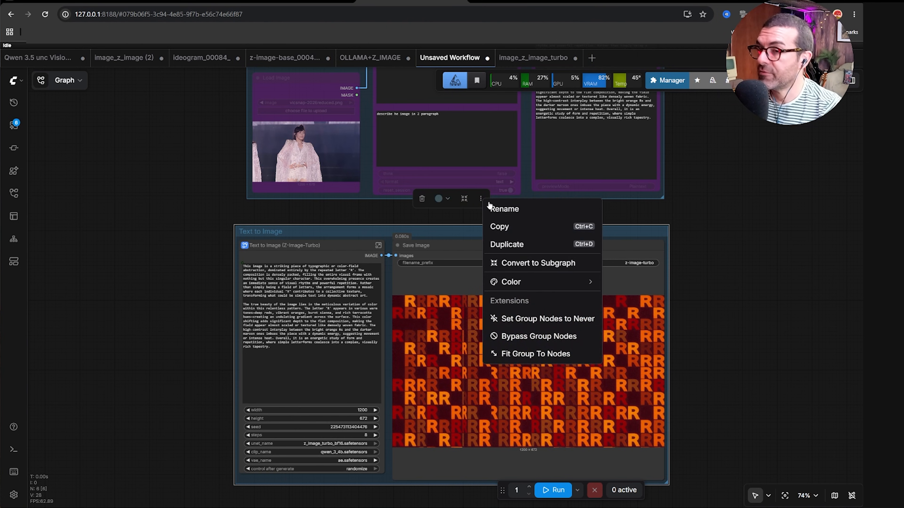
{"action": "left_click", "coordinate": [525, 331]}
Set the Ollama group nodes to Always.
{"action": "scroll", "coordinate": [706, 272], "scroll_direction": "up", "scroll_amount": 5}
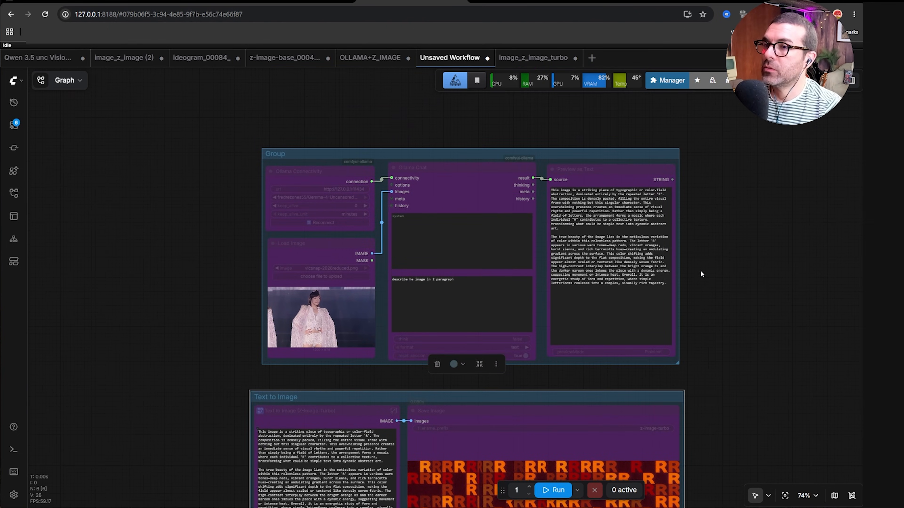
{"action": "left_click", "coordinate": [436, 163]}
{"action": "left_click", "coordinate": [500, 121]}
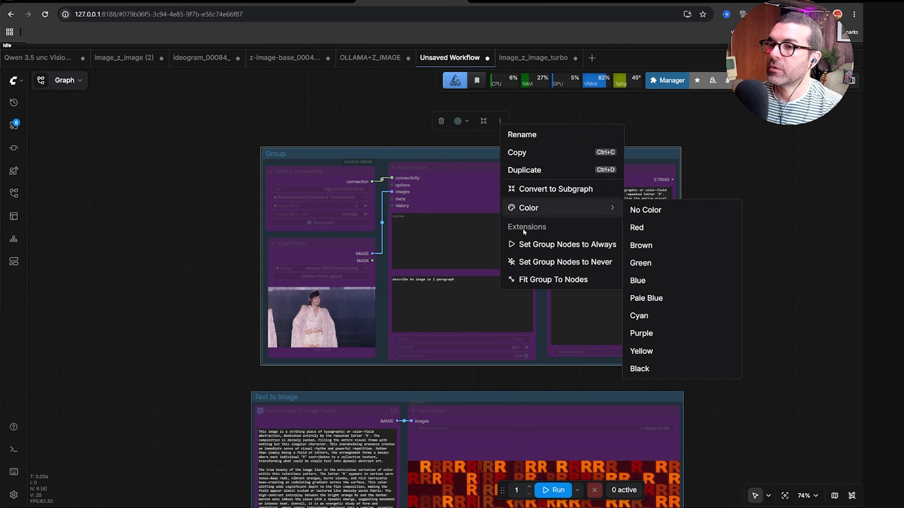
{"action": "left_click", "coordinate": [526, 243]}
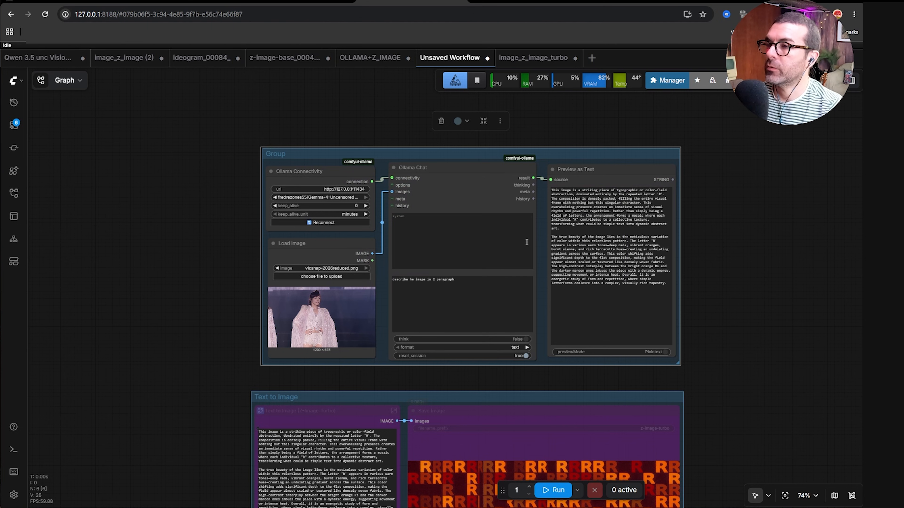
Switch the Ollama Connectivity model to Qwen3.5-Uncensored-HauhauCS-Aggressive:9b.
{"action": "left_click_drag", "start_coordinate": [167, 238], "coordinate": [145, 226]}
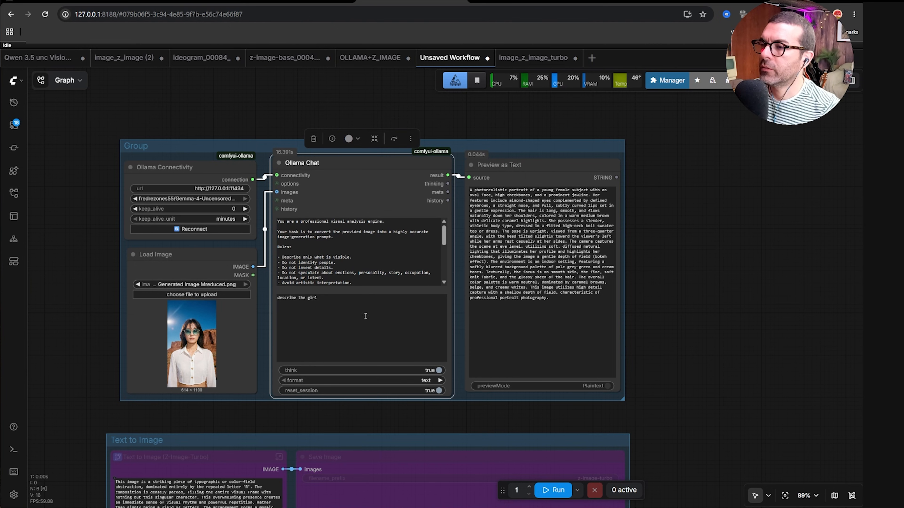
{"action": "left_click", "coordinate": [363, 263]}
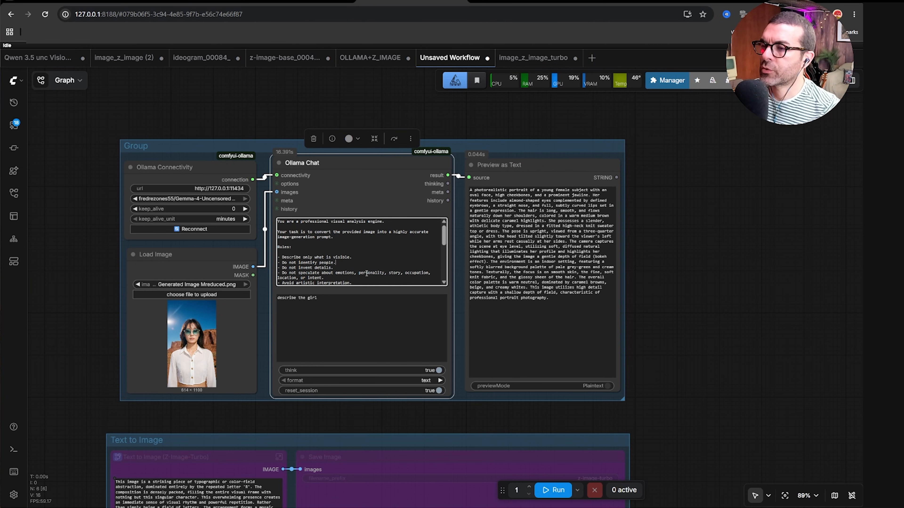
{"action": "scroll", "coordinate": [366, 273], "scroll_direction": "down", "scroll_amount": 5}
{"action": "scroll", "coordinate": [366, 273], "scroll_direction": "up", "scroll_amount": 5}
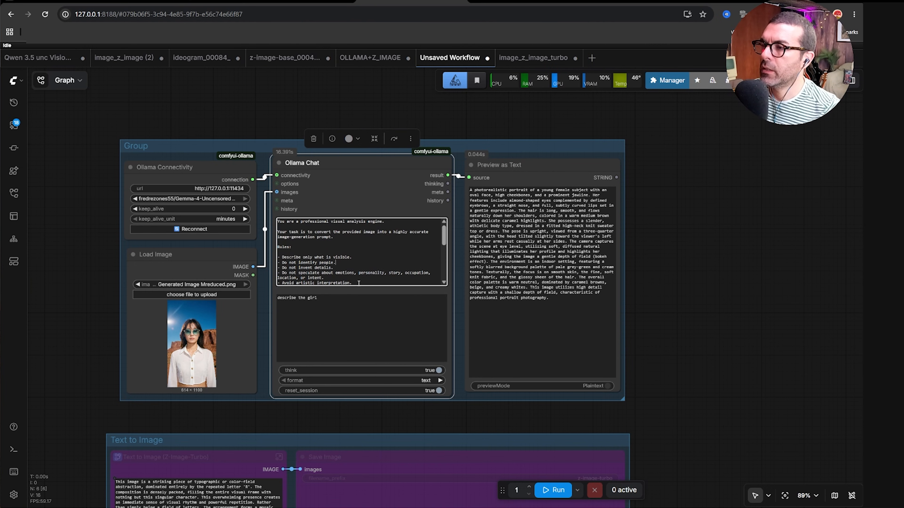
{"action": "left_click", "coordinate": [221, 198]}
{"action": "left_click", "coordinate": [295, 198]}
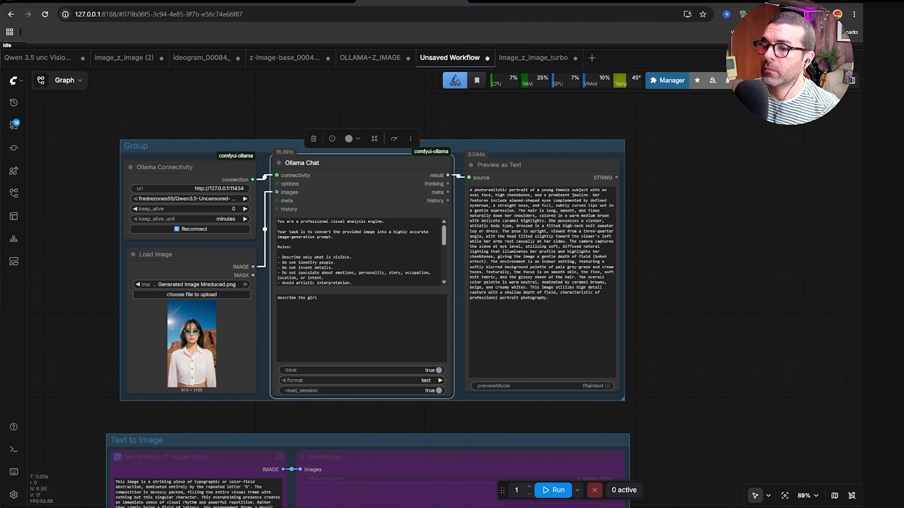
Check which model is selected in the Ollama desktop app.
{"action": "key", "text": "alt+Tab"}
{"action": "left_click", "coordinate": [429, 295]}
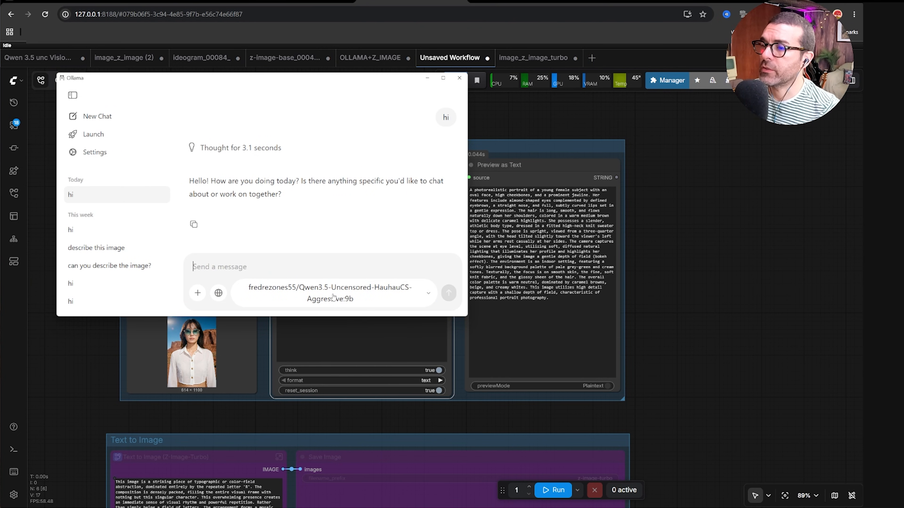
{"action": "left_click", "coordinate": [427, 78]}
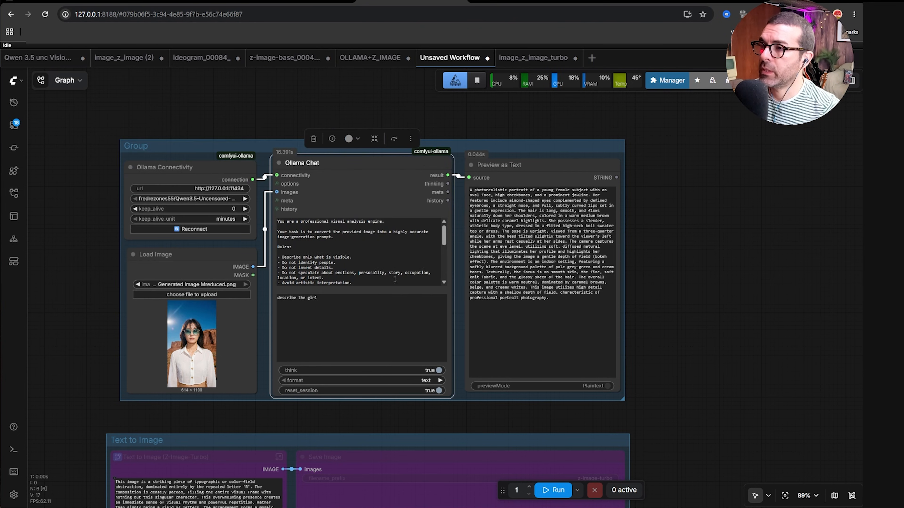
Run the workflow so the Ollama model describes the loaded image.
{"action": "left_click", "coordinate": [204, 246]}
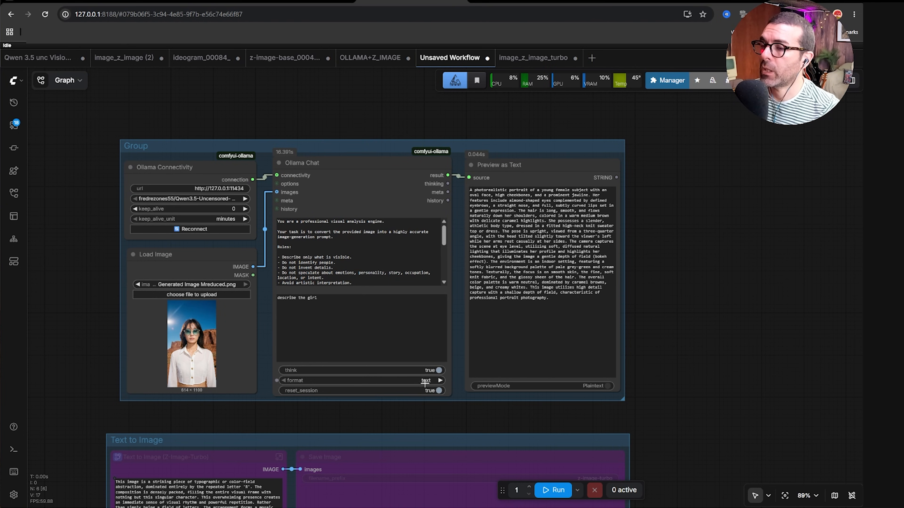
{"action": "left_click", "coordinate": [553, 492]}
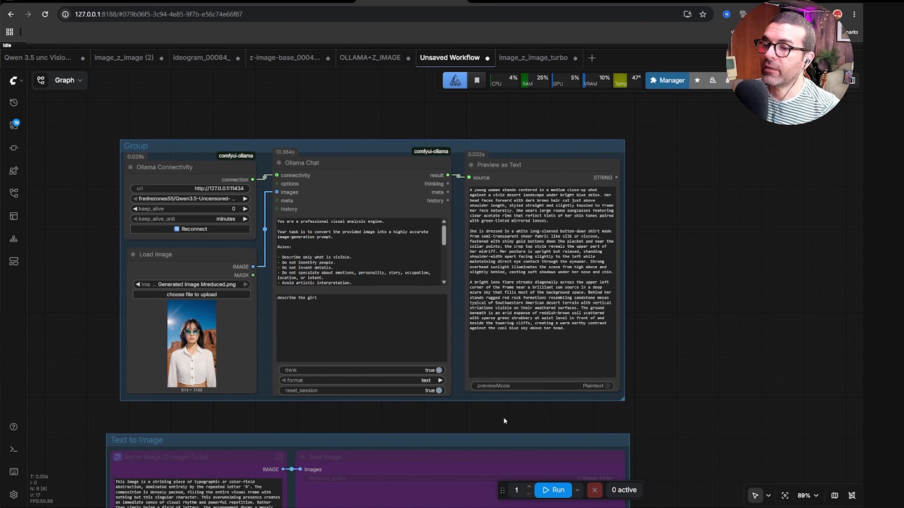
Copy the generated description text and bypass the Ollama group nodes.
{"action": "left_click_drag", "start_coordinate": [566, 328], "coordinate": [470, 190]}
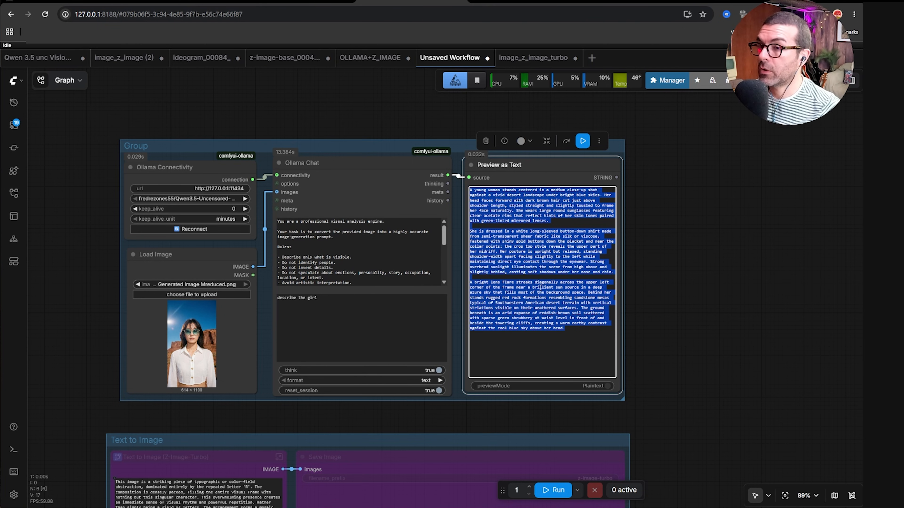
{"action": "left_click", "coordinate": [394, 158]}
{"action": "left_click", "coordinate": [401, 109]}
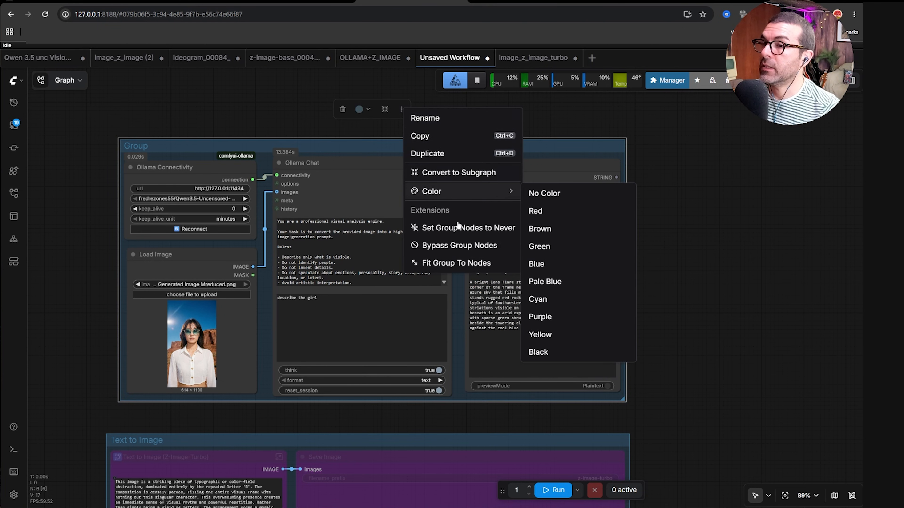
{"action": "left_click", "coordinate": [458, 245]}
Paste the copied description into the Text to Image prompt and generate the image.
{"action": "scroll", "coordinate": [408, 273], "scroll_direction": "down", "scroll_amount": 5}
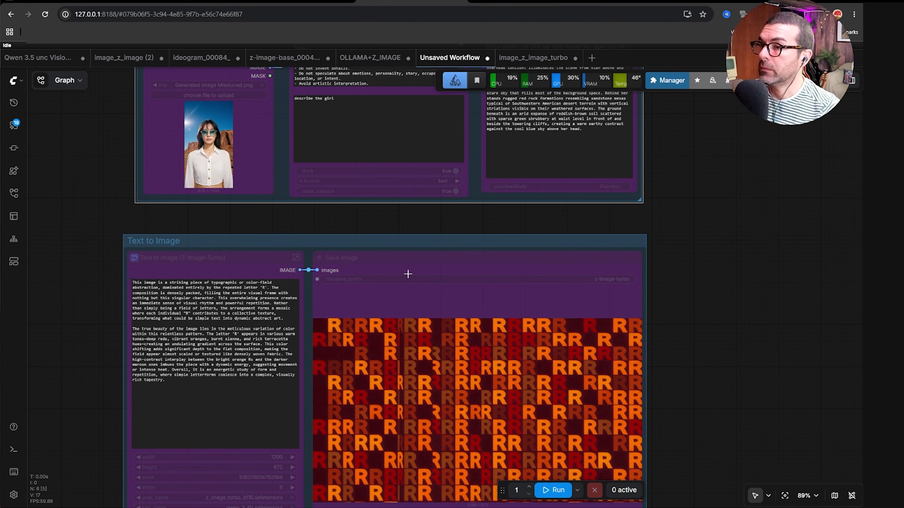
{"action": "left_click", "coordinate": [397, 238]}
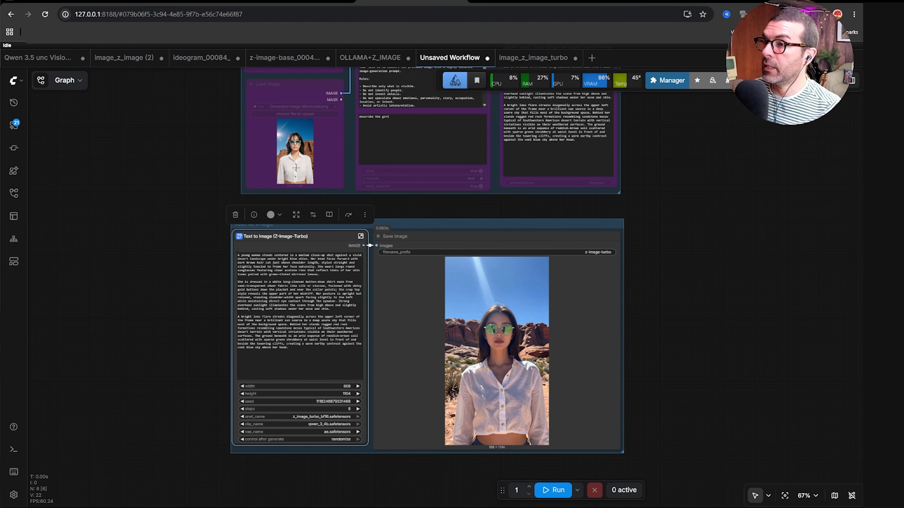
Zoom in and examine the generated portrait in the Save Image node.
{"action": "scroll", "coordinate": [295, 167], "scroll_direction": "up", "scroll_amount": 10}
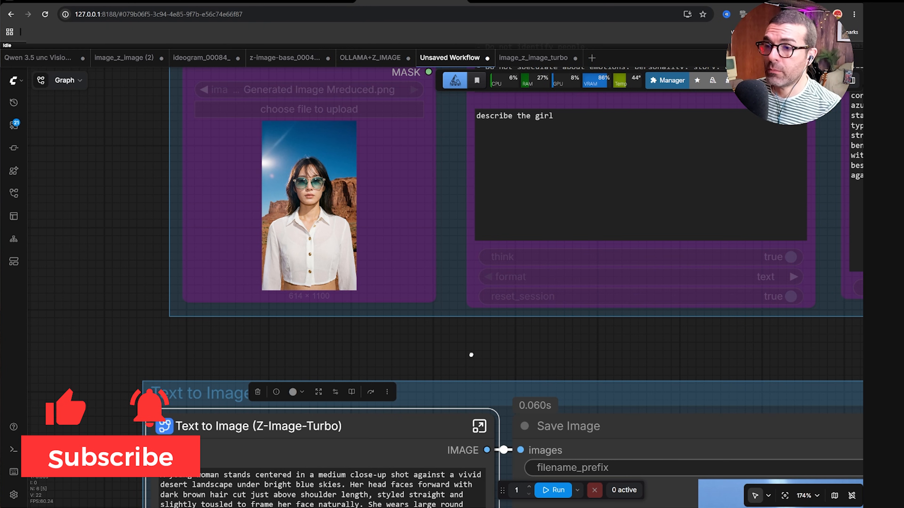
{"action": "left_click_drag", "start_coordinate": [496, 378], "coordinate": [377, 207]}
{"action": "scroll", "coordinate": [376, 207], "scroll_direction": "down", "scroll_amount": 3}
{"action": "left_click_drag", "start_coordinate": [445, 157], "coordinate": [370, 94]}
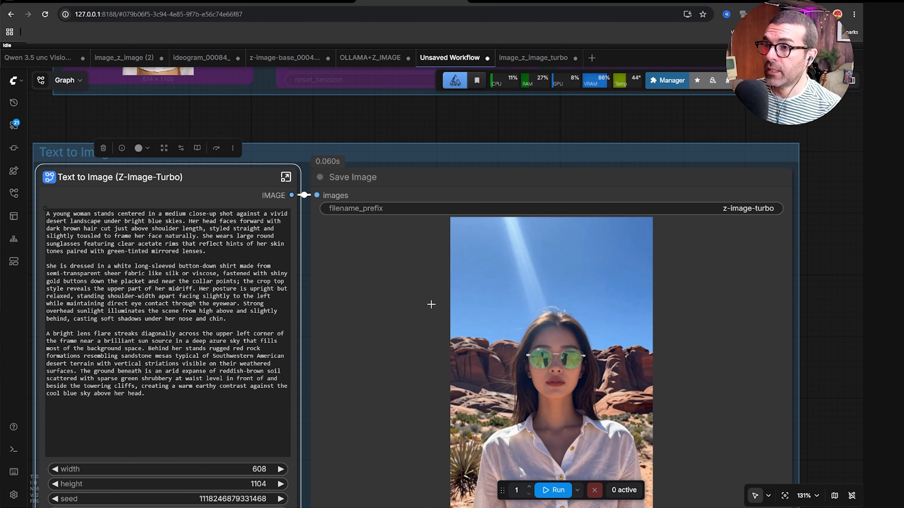
{"action": "left_click_drag", "start_coordinate": [815, 303], "coordinate": [792, 253]}
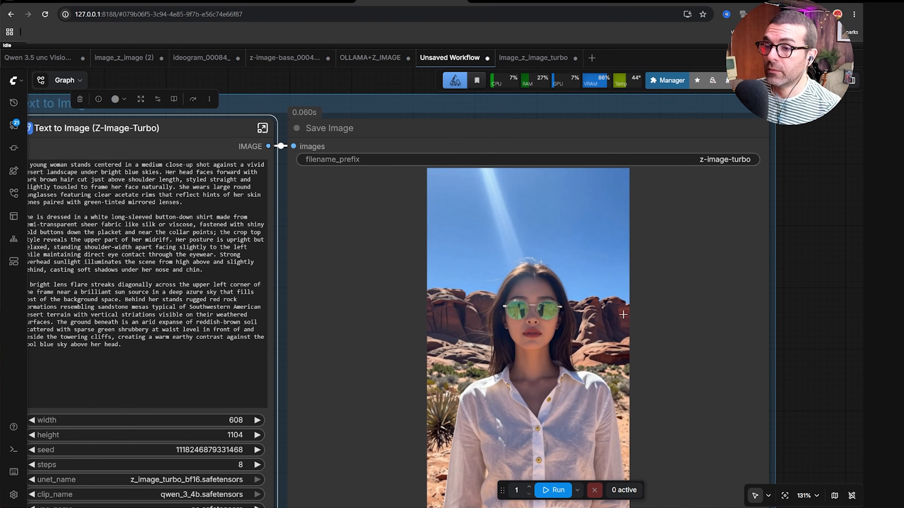
{"action": "left_click_drag", "start_coordinate": [769, 348], "coordinate": [761, 251]}
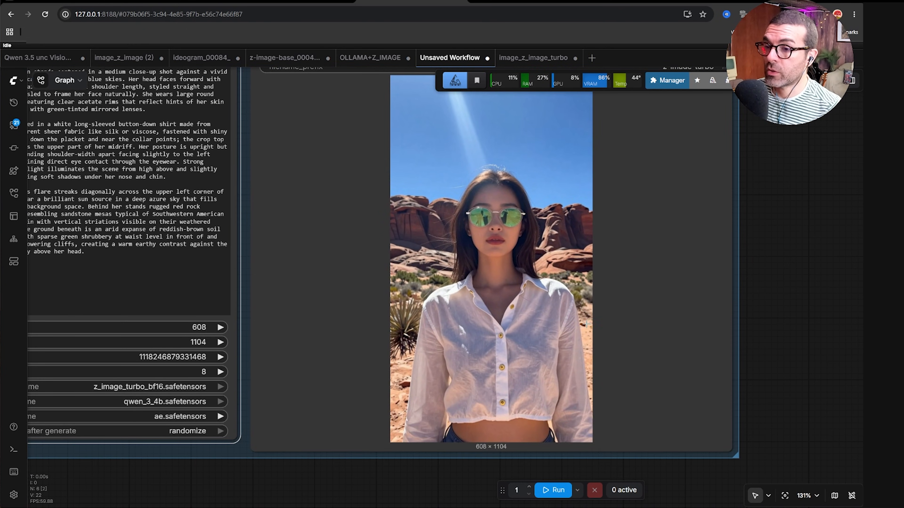
{"action": "scroll", "coordinate": [612, 327], "scroll_direction": "up", "scroll_amount": 2}
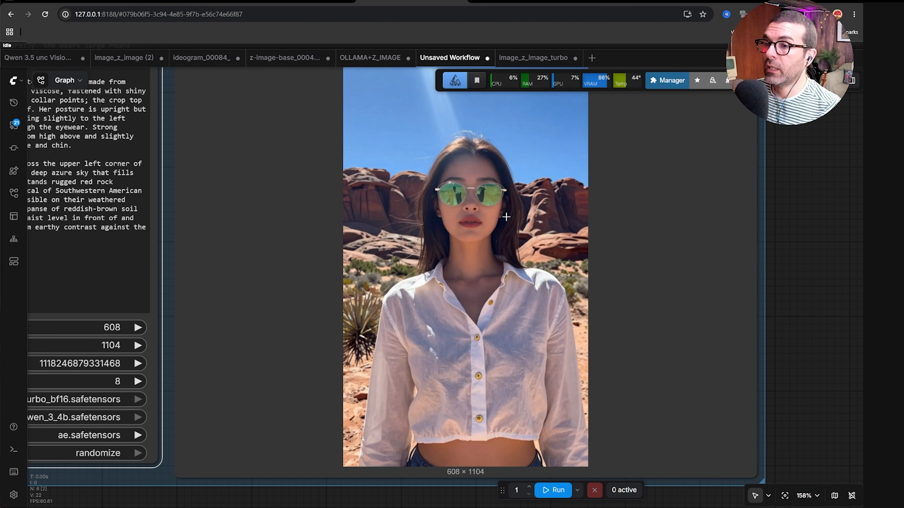
{"action": "scroll", "coordinate": [615, 302], "scroll_direction": "down", "scroll_amount": 3}
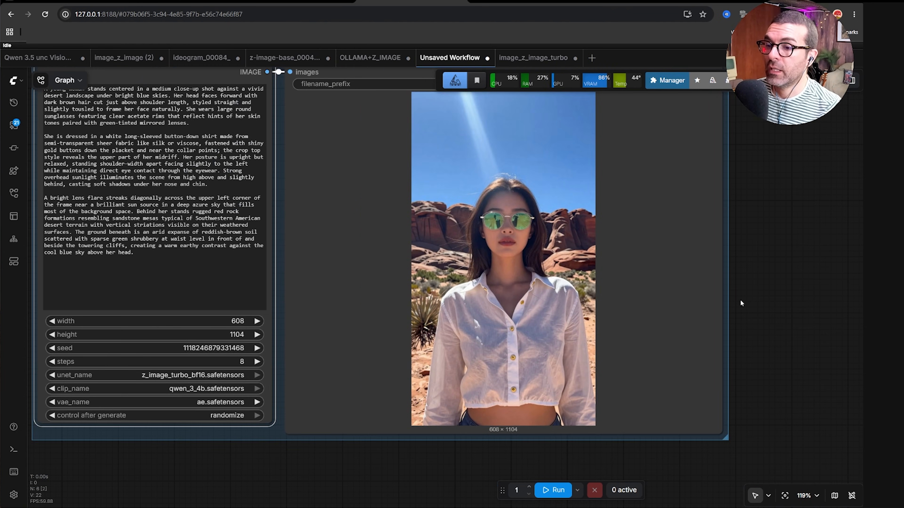
{"action": "scroll", "coordinate": [784, 303], "scroll_direction": "down", "scroll_amount": 2}
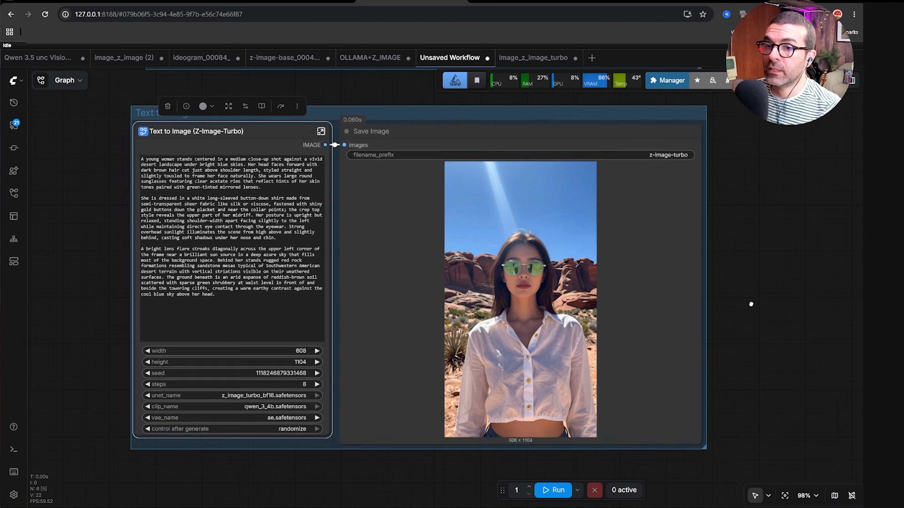
{"action": "scroll", "coordinate": [627, 305], "scroll_direction": "up", "scroll_amount": 3}
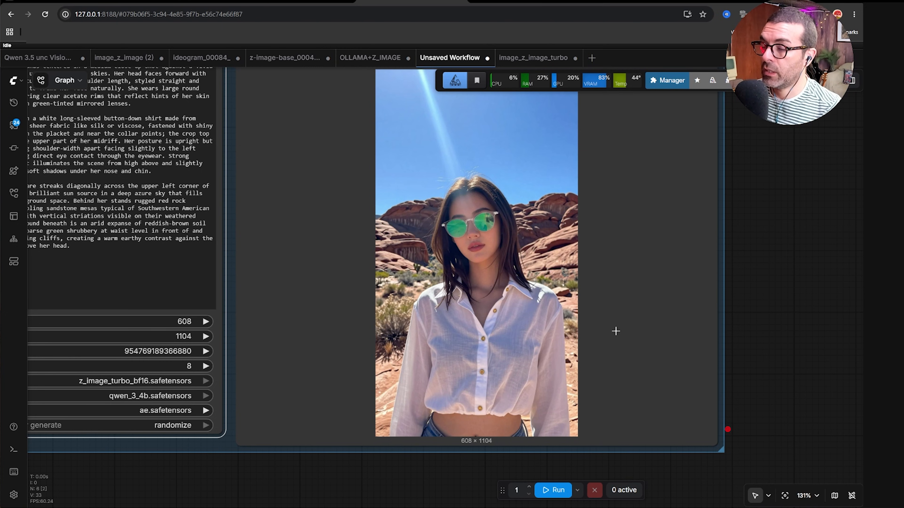
{"action": "scroll", "coordinate": [427, 298], "scroll_direction": "up", "scroll_amount": 7}
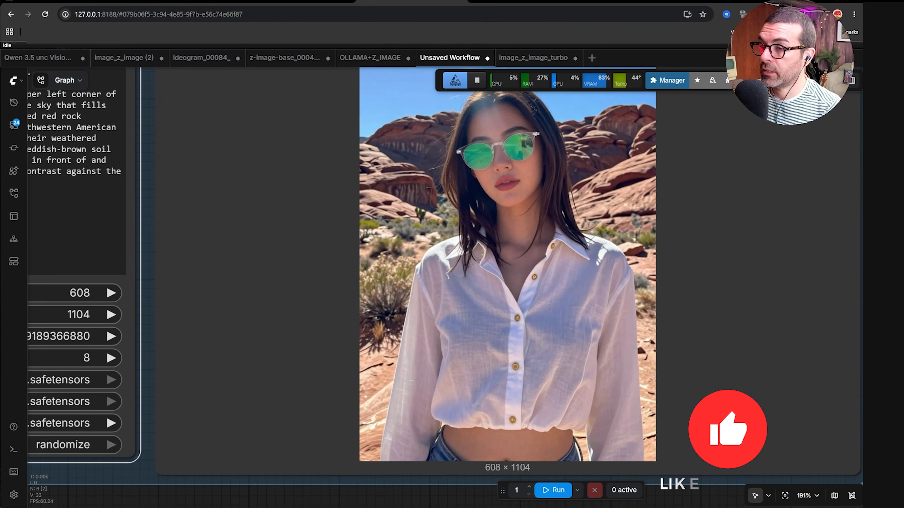
{"action": "scroll", "coordinate": [427, 299], "scroll_direction": "down", "scroll_amount": 2}
{"action": "scroll", "coordinate": [727, 429], "scroll_direction": "down", "scroll_amount": 4}
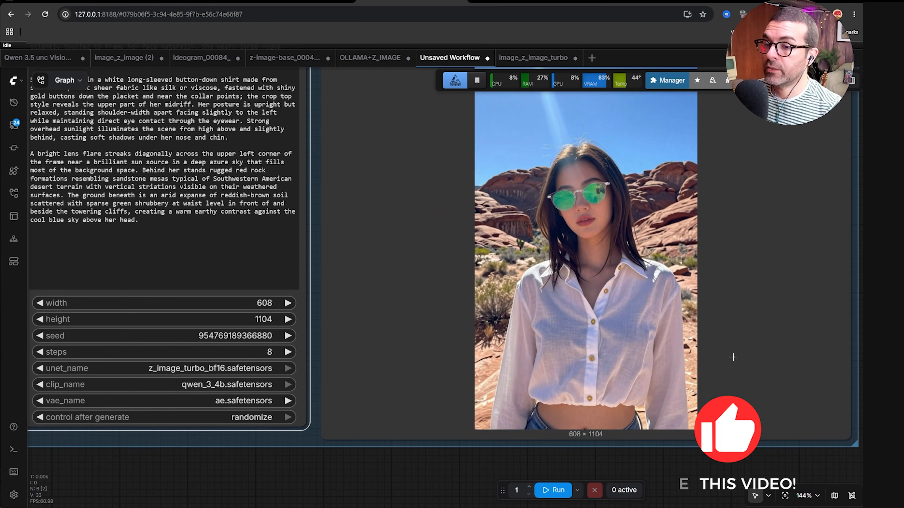
{"action": "scroll", "coordinate": [720, 460], "scroll_direction": "down", "scroll_amount": 4}
{"action": "left_click_drag", "start_coordinate": [832, 312], "coordinate": [755, 309]}
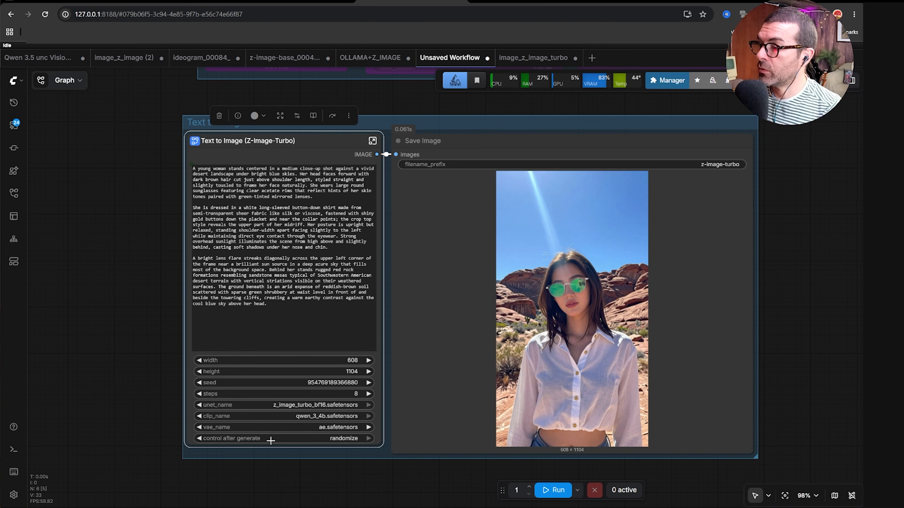
Set control after generate to fixed and the image height to 2000.
{"action": "left_click", "coordinate": [200, 438]}
{"action": "left_click", "coordinate": [200, 438]}
{"action": "left_click", "coordinate": [200, 439]}
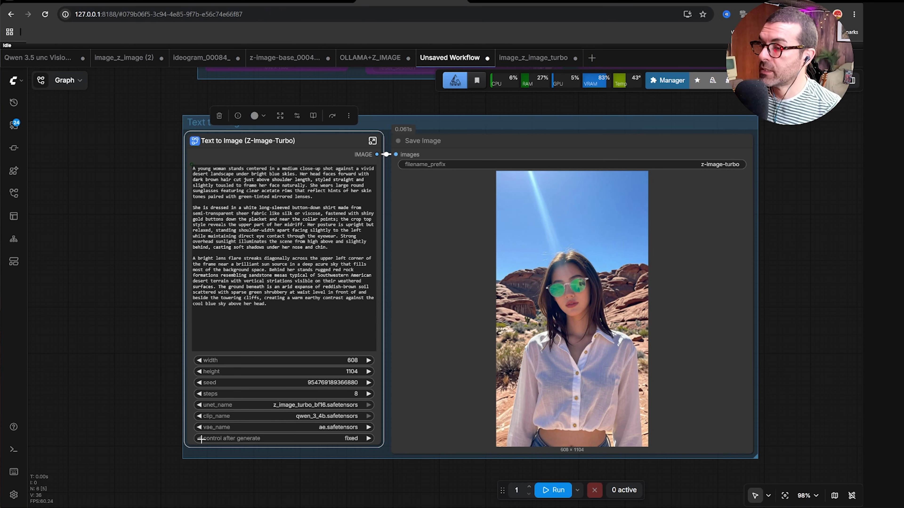
{"action": "left_click", "coordinate": [351, 373]}
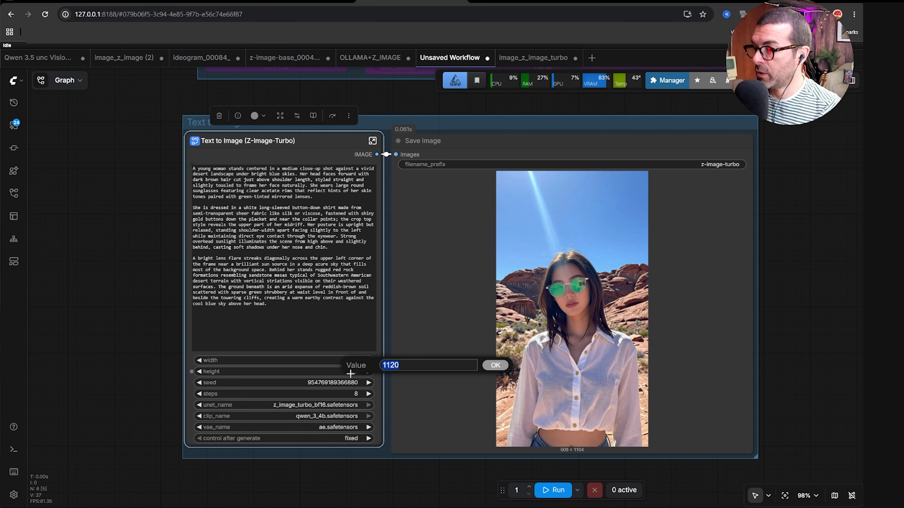
{"action": "type", "text": "2000"}
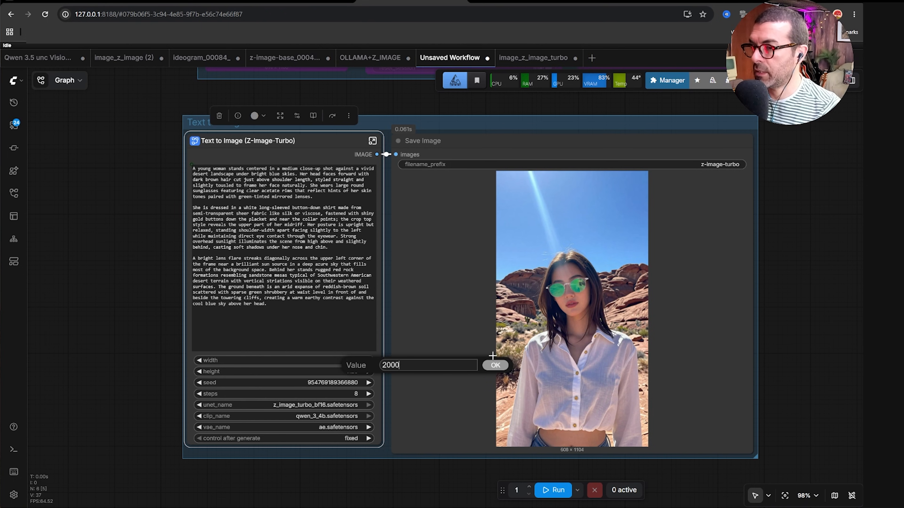
{"action": "key", "text": "Return"}
Set the image width to 1200 and run the generation.
{"action": "left_click", "coordinate": [352, 361]}
{"action": "type", "text": "1200"}
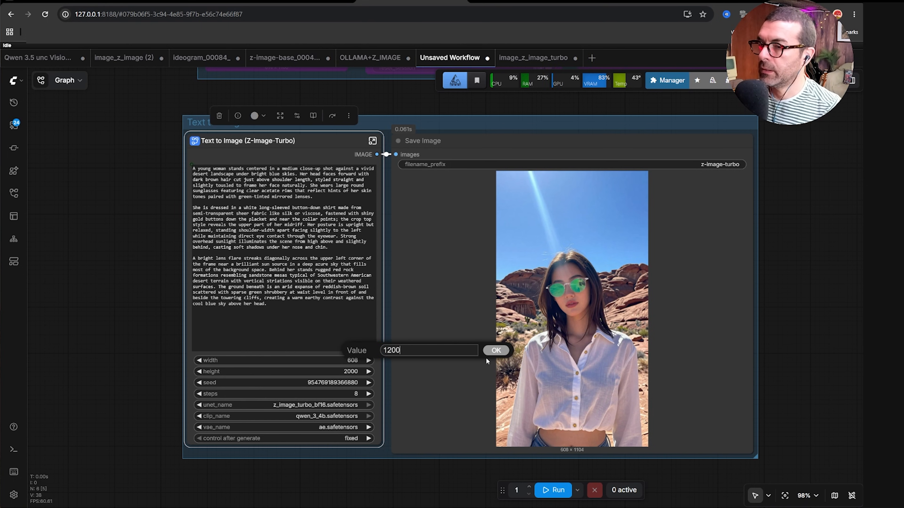
{"action": "left_click", "coordinate": [496, 351]}
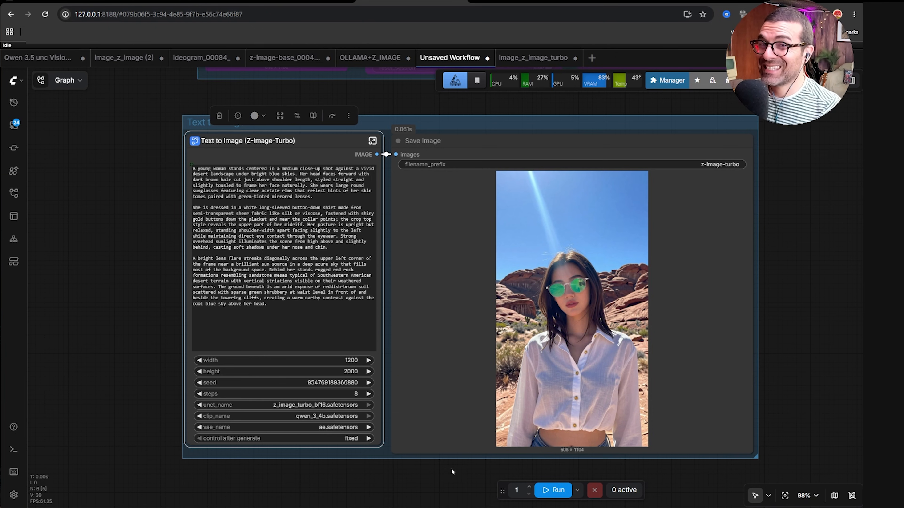
{"action": "left_click", "coordinate": [554, 490]}
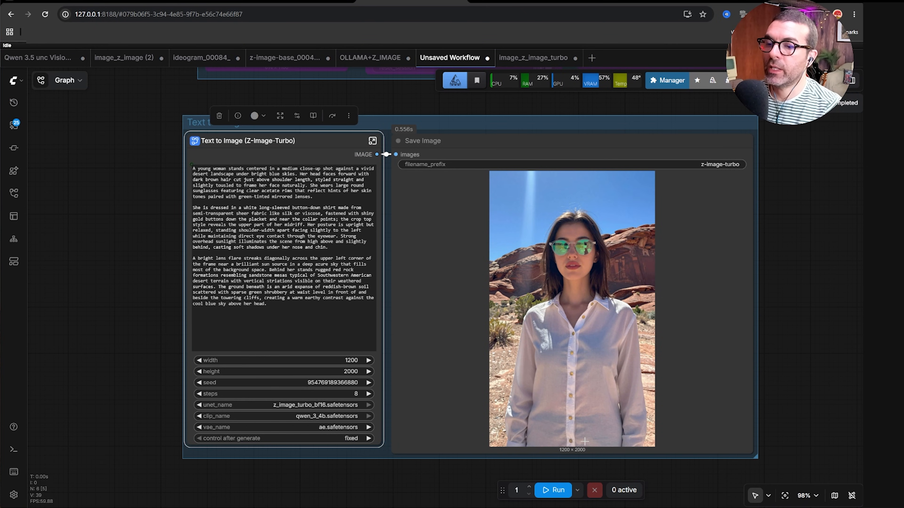
Set control after generate back to randomize and run the generation again.
{"action": "left_click", "coordinate": [368, 438]}
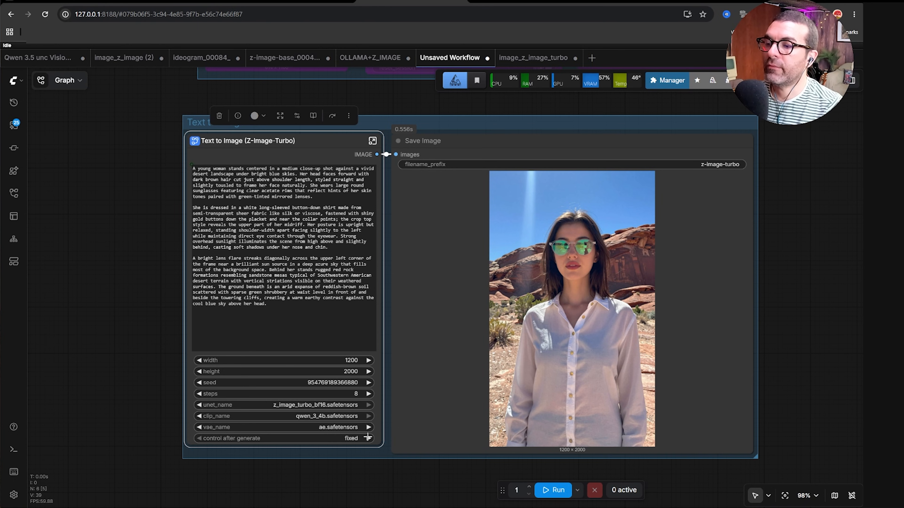
{"action": "left_click", "coordinate": [368, 438]}
{"action": "left_click", "coordinate": [368, 438]}
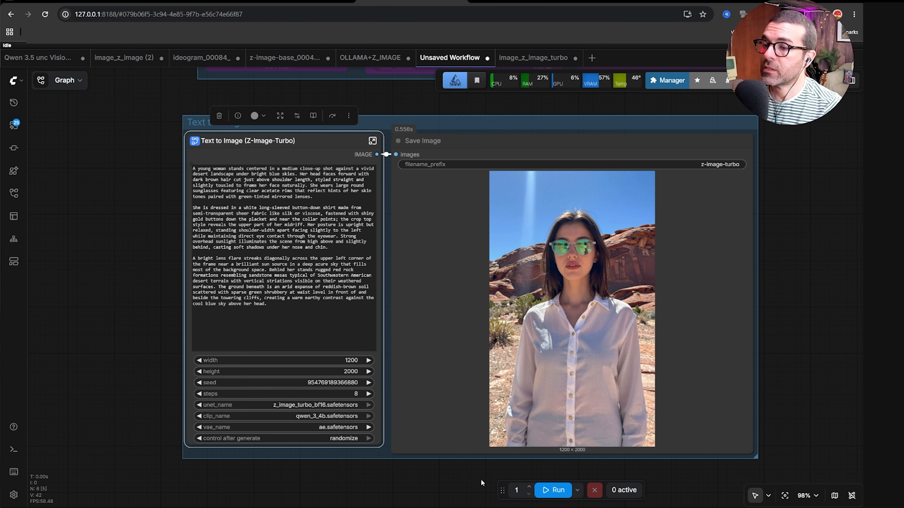
{"action": "left_click", "coordinate": [554, 490]}
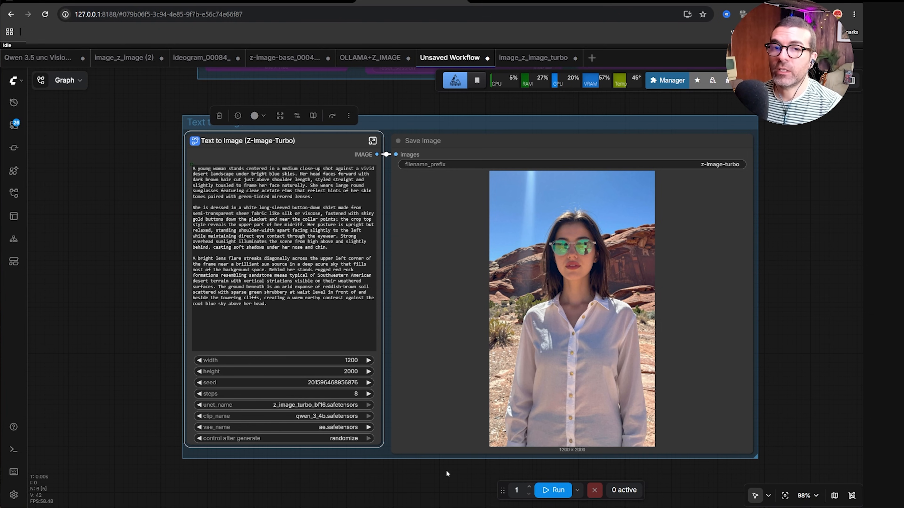
{"action": "scroll", "coordinate": [451, 475], "scroll_direction": "down", "scroll_amount": 6}
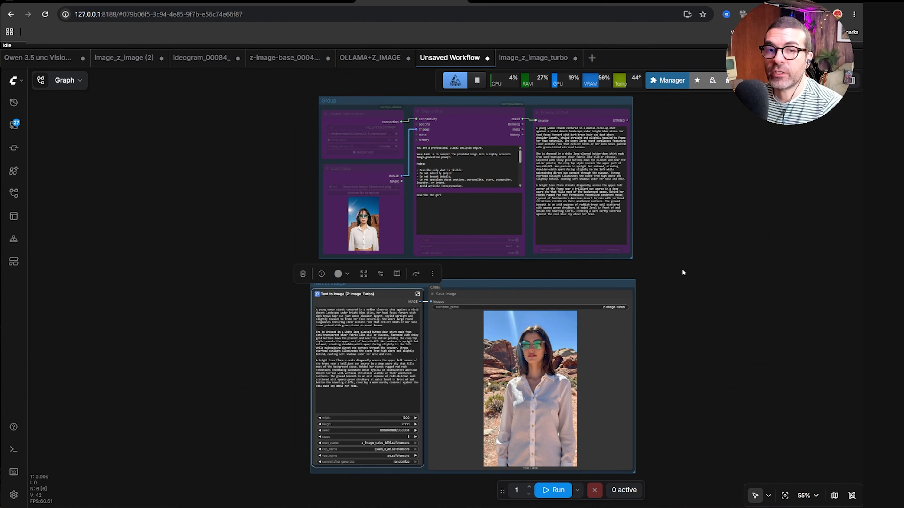